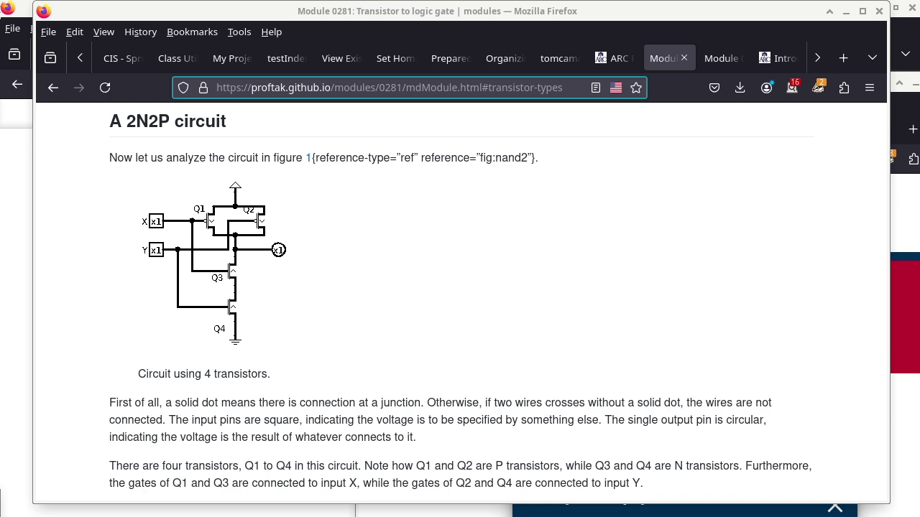
Step: Switch to Logisim and place a Power component near the top of the canvas with a Ground component directly beneath it
{"action": "key", "text": "alt+Tab"}
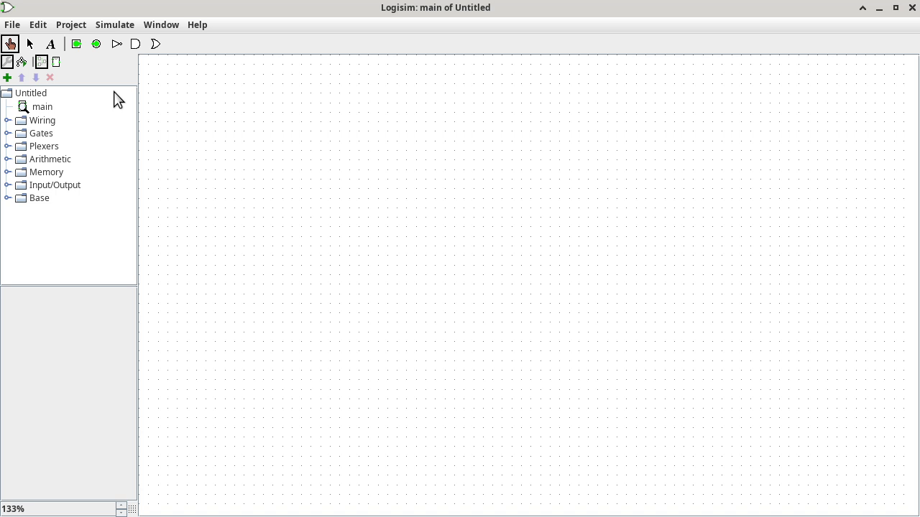
{"action": "left_click", "coordinate": [7, 120]}
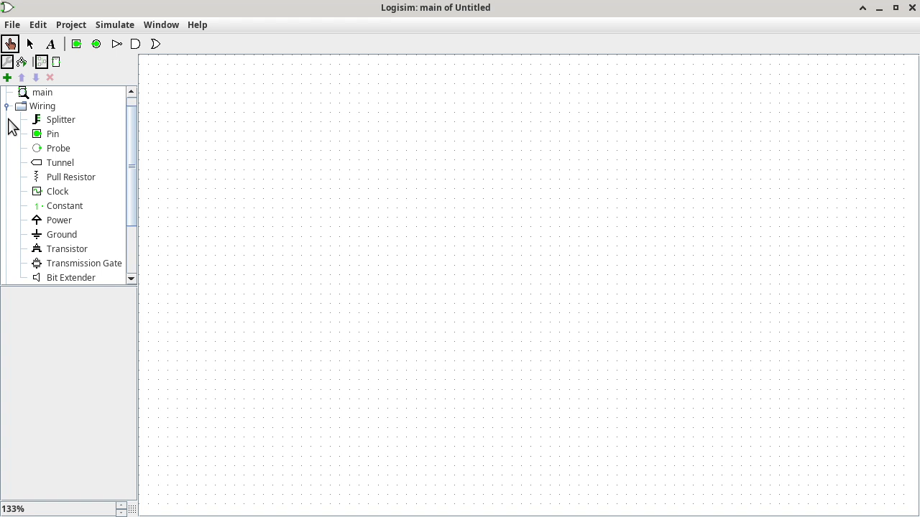
{"action": "left_click", "coordinate": [63, 227]}
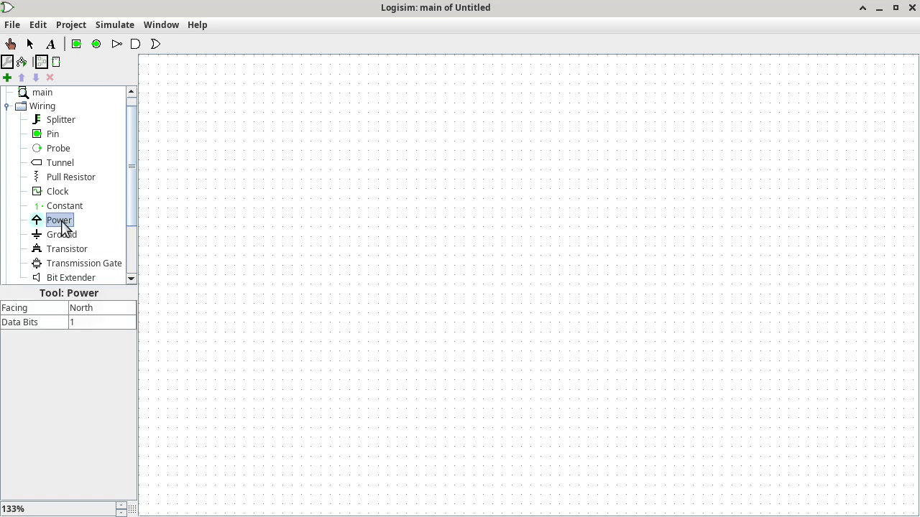
{"action": "left_click", "coordinate": [482, 93]}
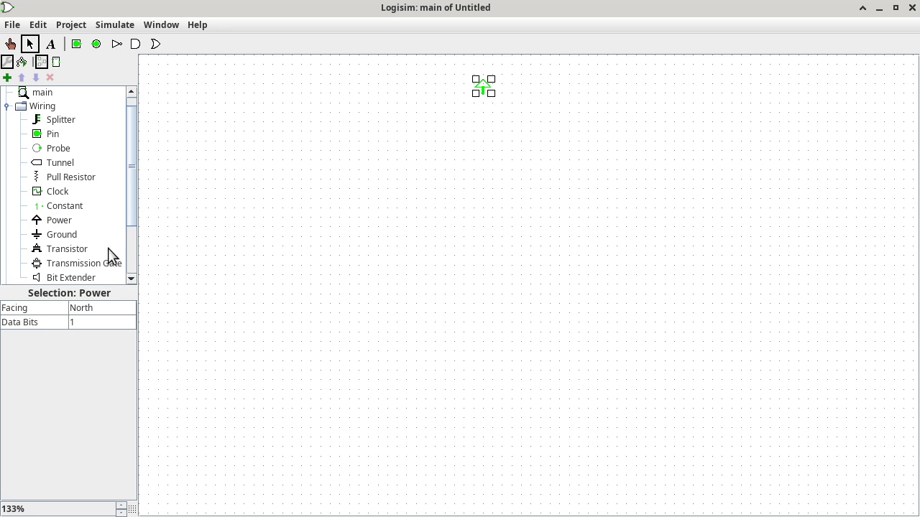
{"action": "left_click", "coordinate": [73, 236]}
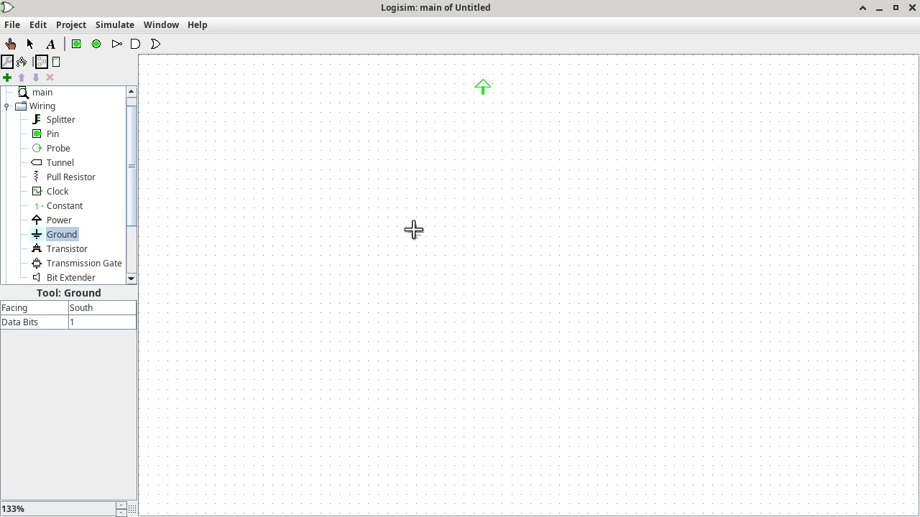
{"action": "left_click", "coordinate": [483, 264]}
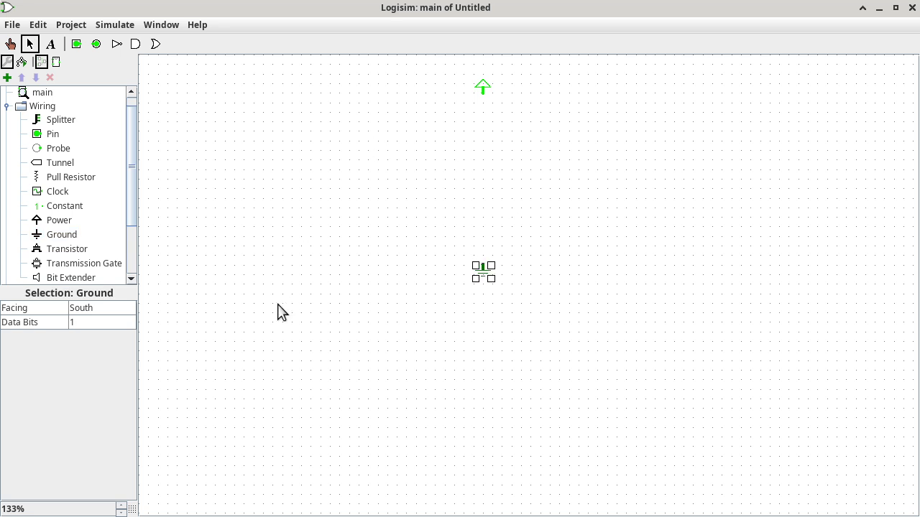
Step: Place a P-Type transistor on the empty canvas to the left of the power and ground symbols
{"action": "left_click", "coordinate": [123, 506]}
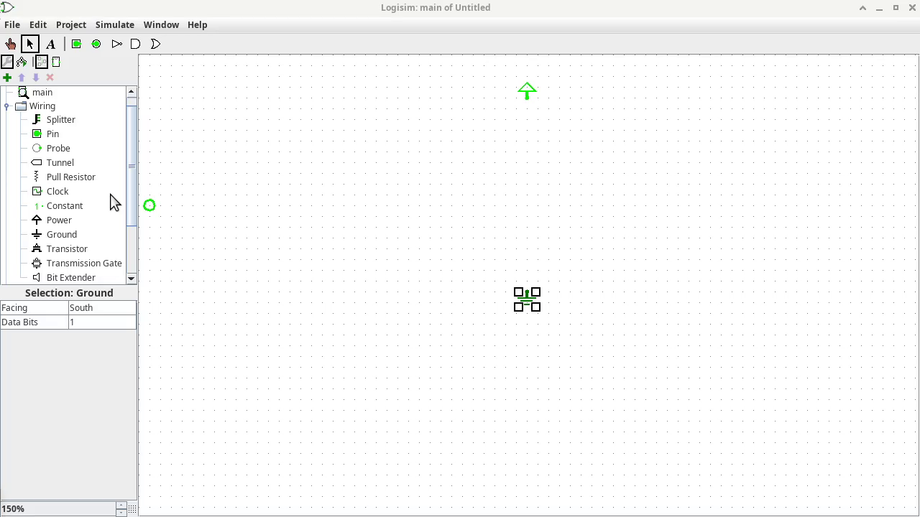
{"action": "key", "text": "alt+Tab"}
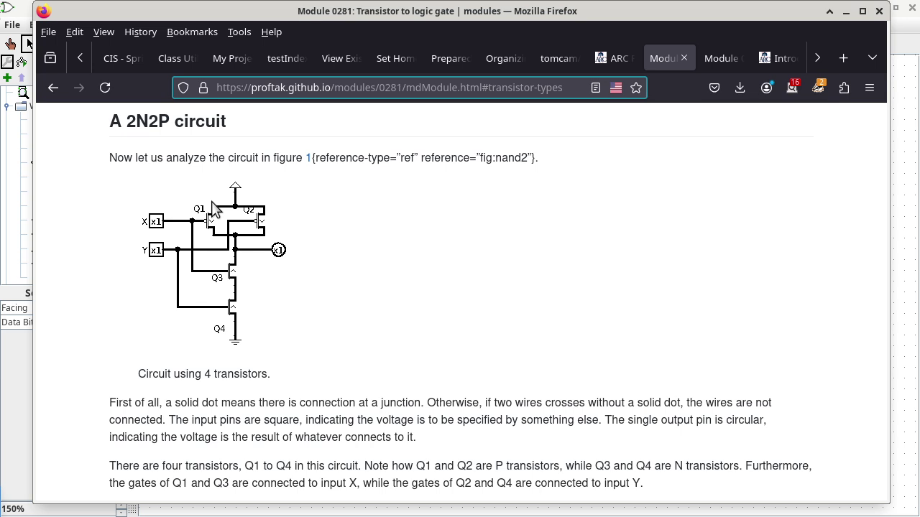
{"action": "key", "text": "alt+Tab"}
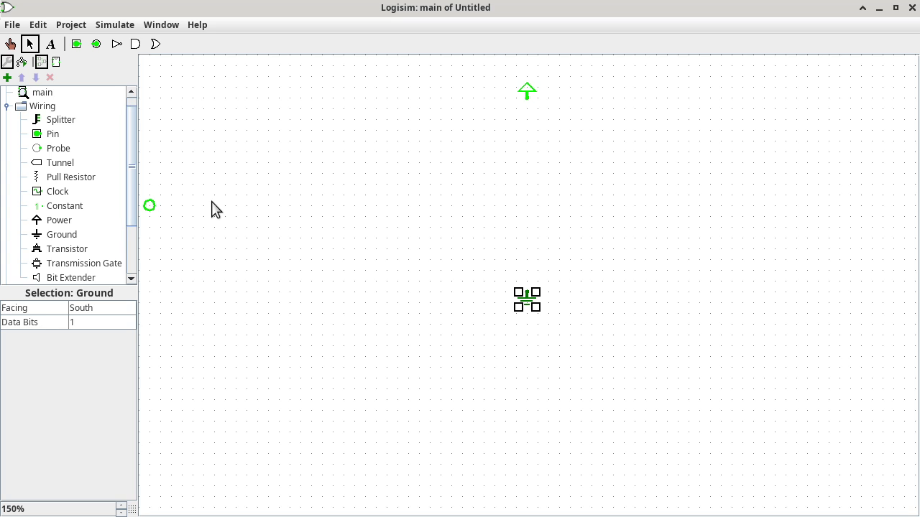
{"action": "left_click", "coordinate": [72, 250]}
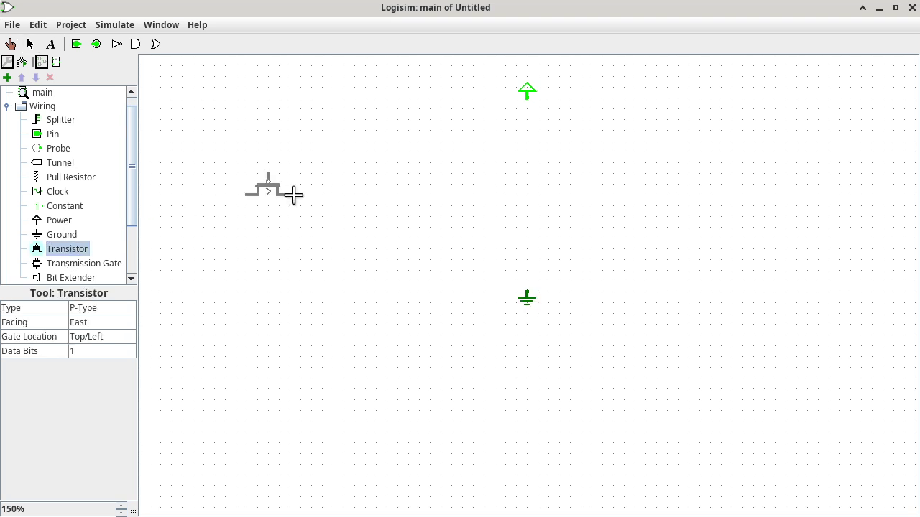
{"action": "left_click", "coordinate": [75, 250]}
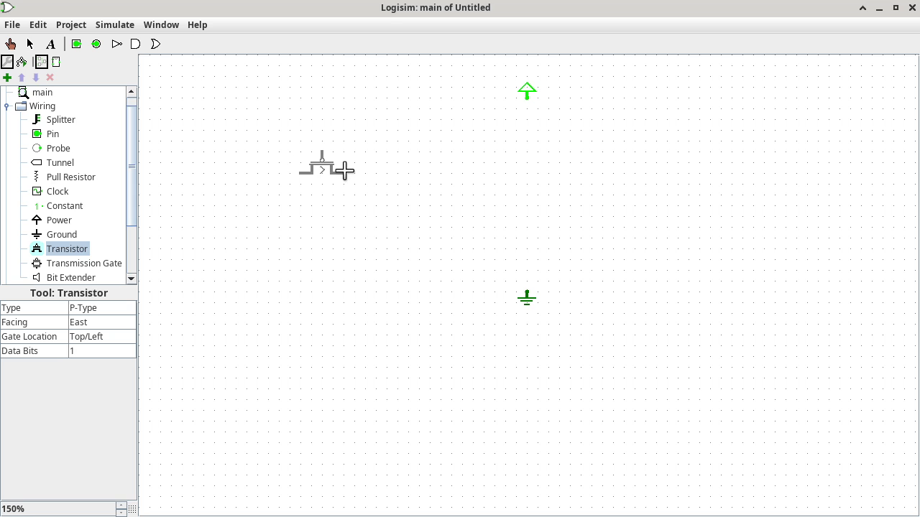
{"action": "left_click", "coordinate": [354, 195]}
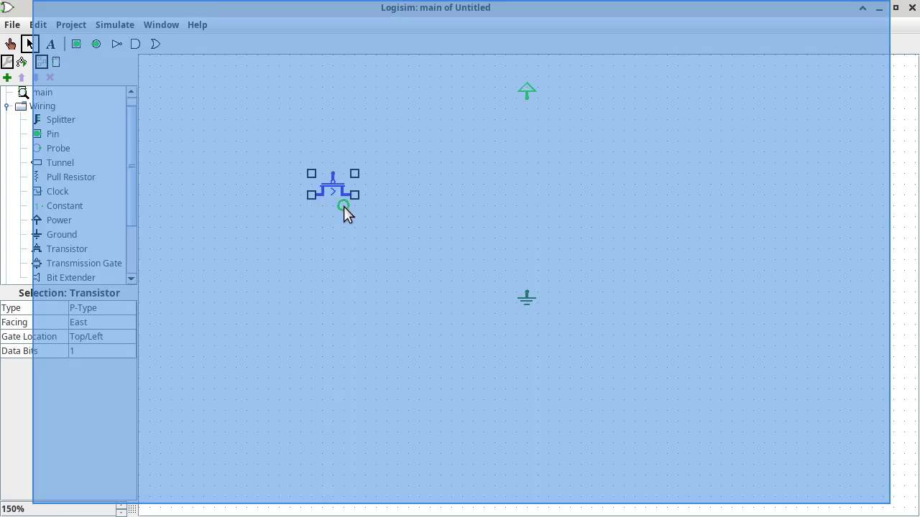
Step: Check the transistor orientation in the reference 2N2P circuit and set the placed transistor's facing to South
{"action": "key", "text": "alt+Tab"}
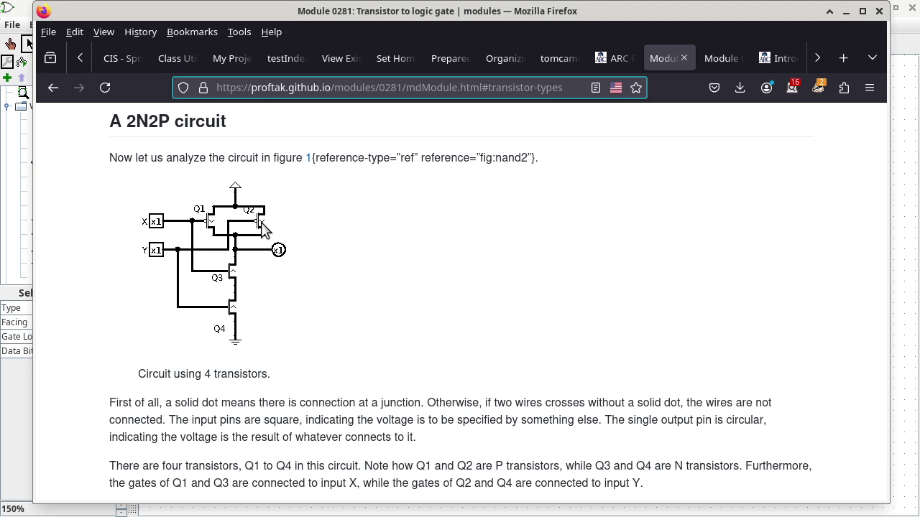
{"action": "key", "text": "alt+Tab"}
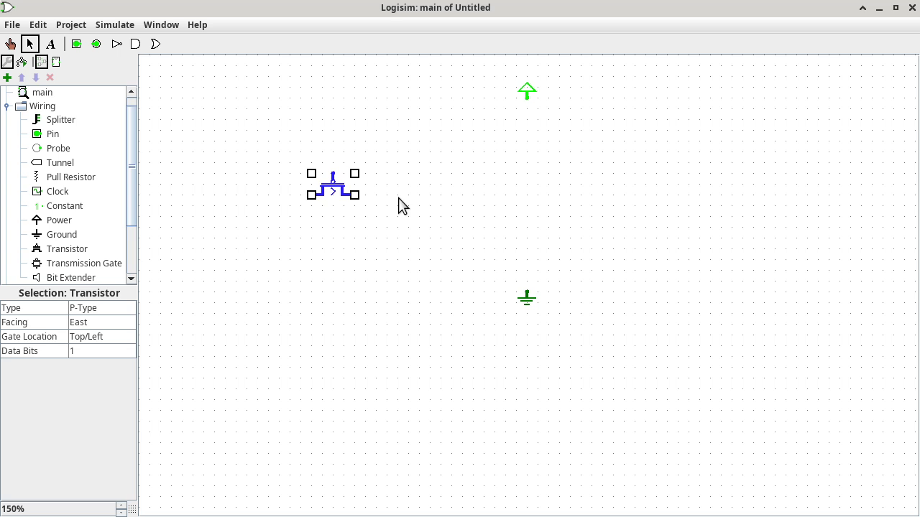
{"action": "left_click", "coordinate": [111, 325]}
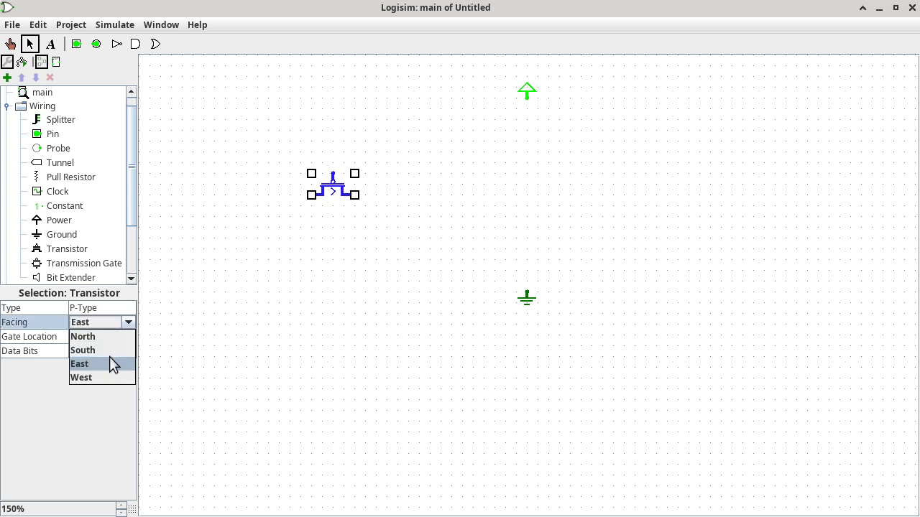
{"action": "left_click", "coordinate": [110, 351]}
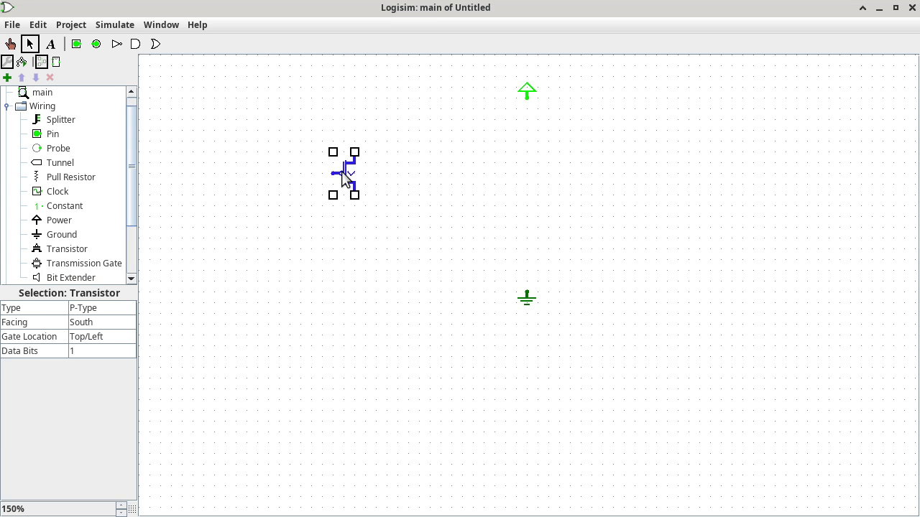
Step: Duplicate the P-Type transistor and arrange the two side by side below the power symbol, one on each side of it
{"action": "left_click_drag", "start_coordinate": [343, 180], "coordinate": [577, 168]}
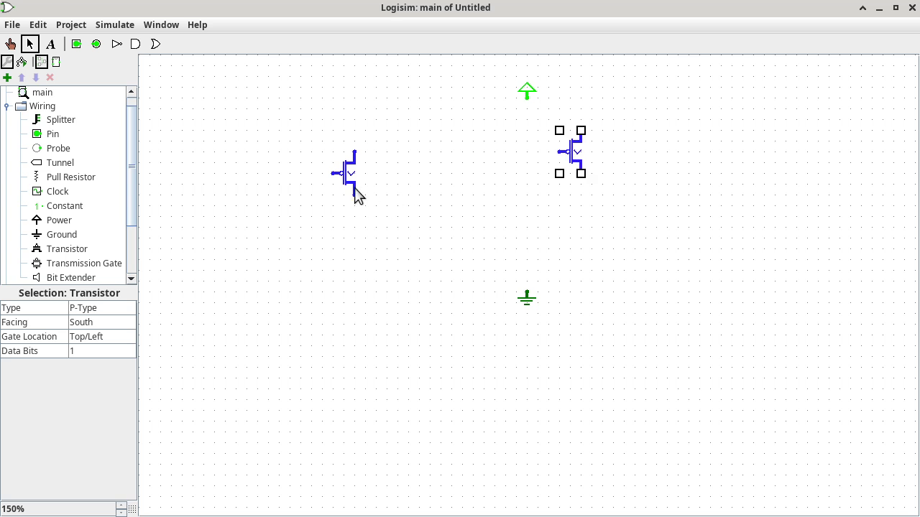
{"action": "left_click_drag", "start_coordinate": [349, 188], "coordinate": [477, 157]}
{"action": "left_click", "coordinate": [542, 189]}
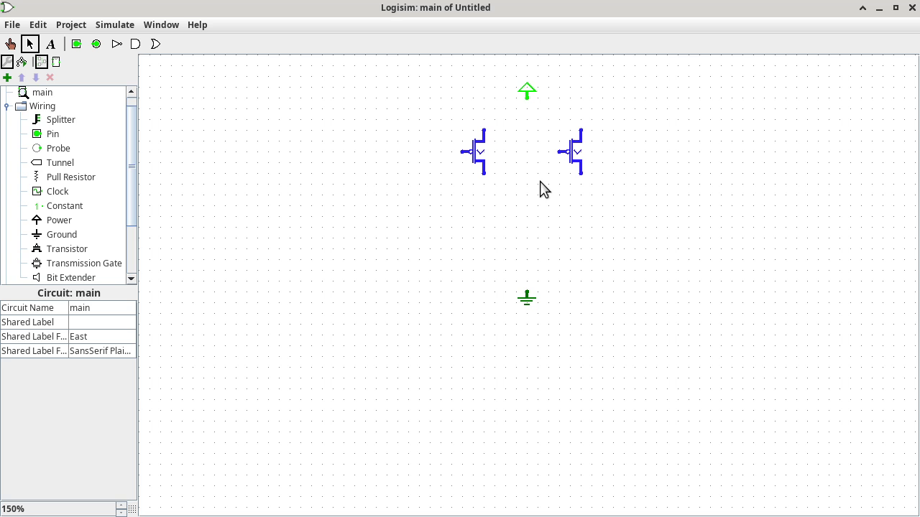
{"action": "left_click", "coordinate": [480, 167]}
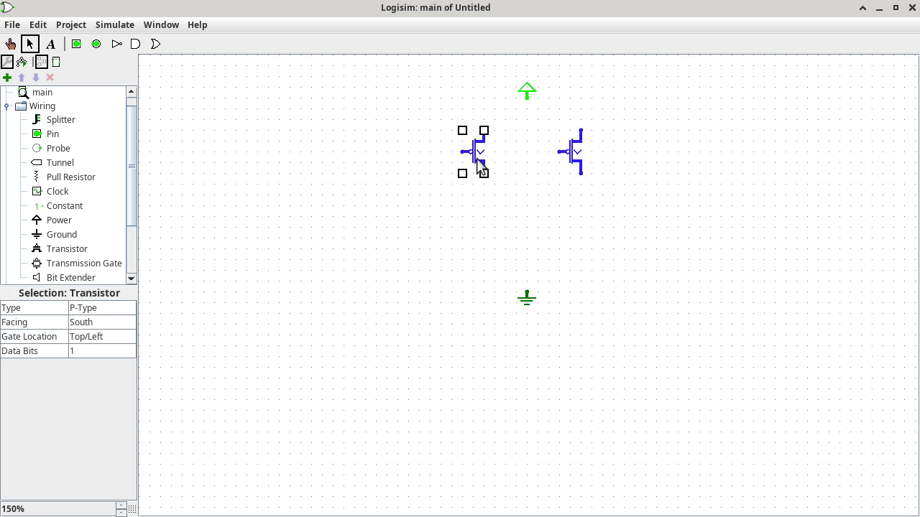
{"action": "mouse_move", "coordinate": [481, 166]}
{"action": "left_mouse_down"}
{"action": "mouse_move", "coordinate": [505, 177]}
{"action": "mouse_move", "coordinate": [496, 180]}
{"action": "mouse_move", "coordinate": [495, 171]}
{"action": "left_mouse_up"}
{"action": "left_click_drag", "start_coordinate": [495, 171], "coordinate": [539, 203]}
{"action": "key", "text": "ctrl+z"}
Step: Duplicate the left transistor to below the pair, in line with the power symbol, and move the ground symbol further down
{"action": "mouse_move", "coordinate": [481, 161]}
{"action": "left_mouse_down"}
{"action": "mouse_move", "coordinate": [536, 205]}
{"action": "mouse_move", "coordinate": [511, 219]}
{"action": "mouse_move", "coordinate": [523, 227]}
{"action": "left_mouse_up"}
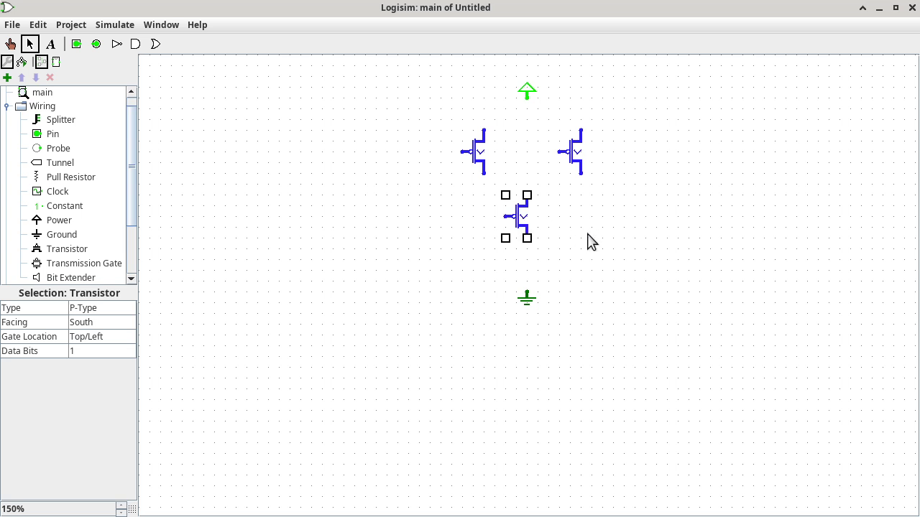
{"action": "left_click_drag", "start_coordinate": [528, 305], "coordinate": [528, 349]}
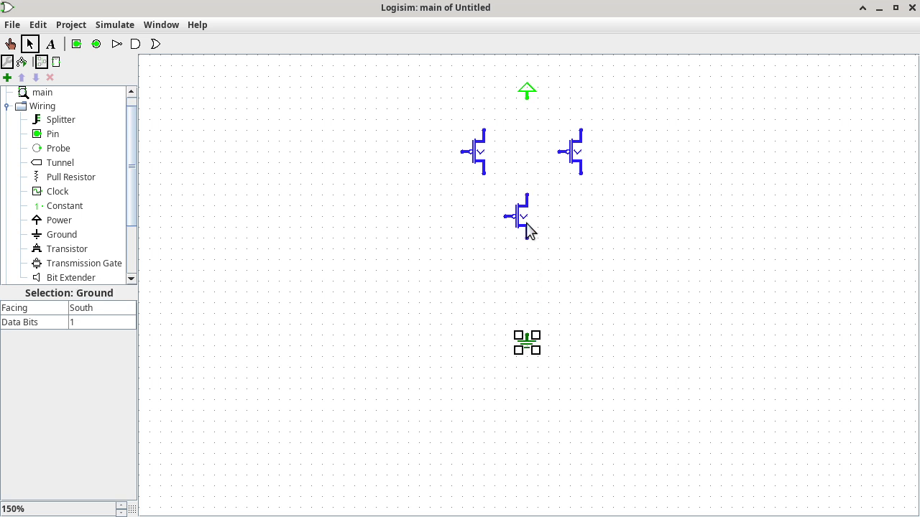
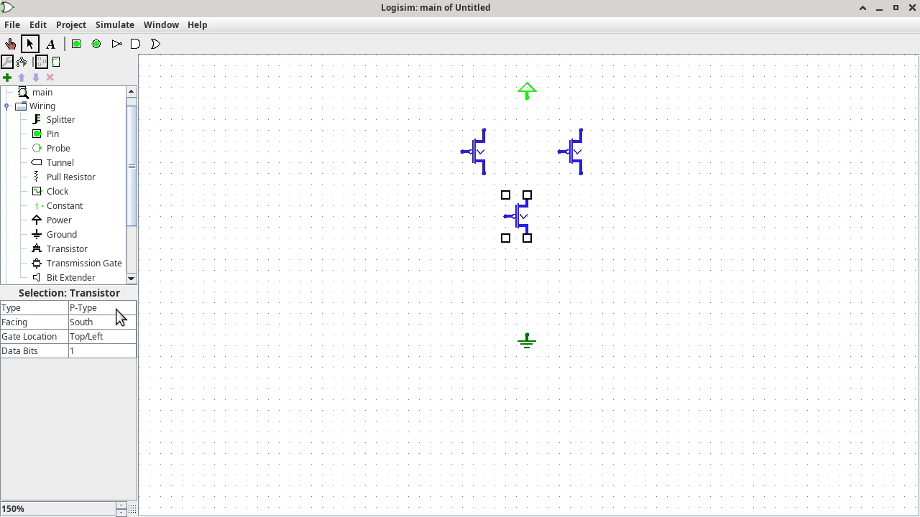
Step: Change the lower transistor to N-Type and set its facing to North, matching the reference circuit
{"action": "left_click", "coordinate": [110, 311]}
{"action": "left_click", "coordinate": [111, 336]}
{"action": "left_click", "coordinate": [586, 241]}
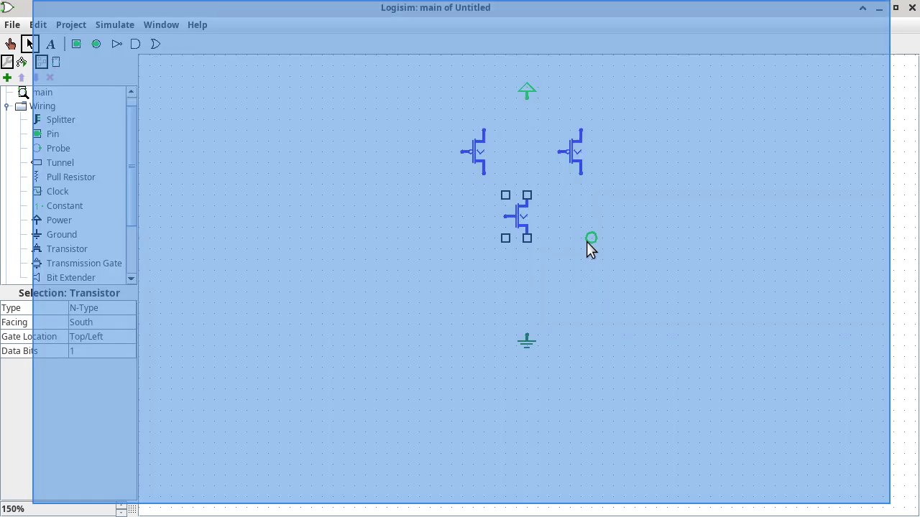
{"action": "key", "text": "alt+Tab"}
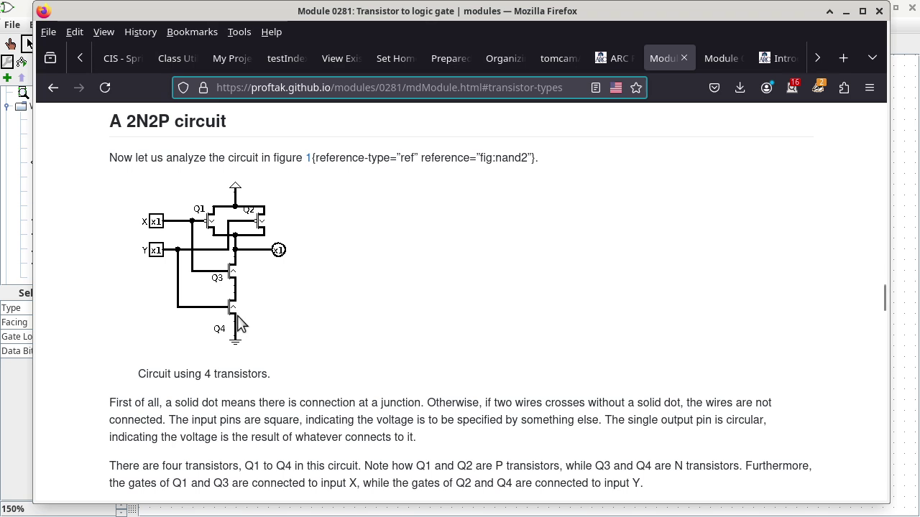
{"action": "key", "text": "alt+Tab"}
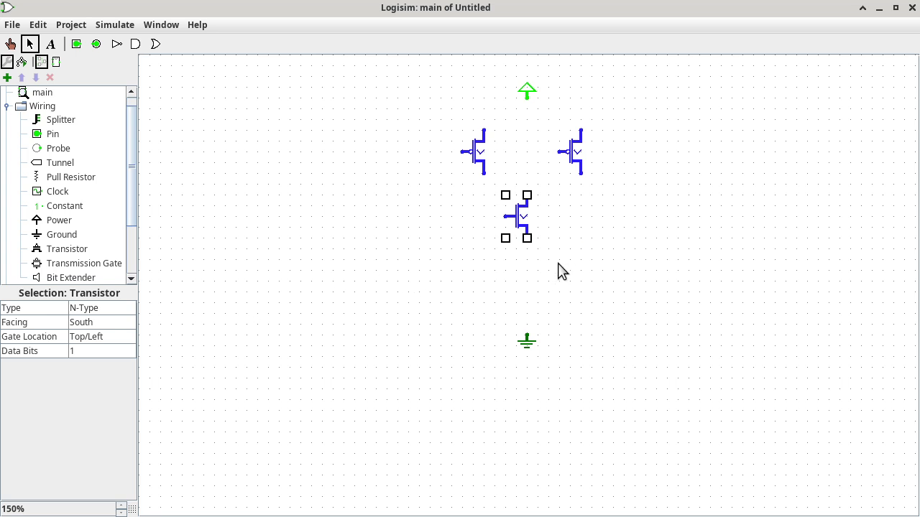
{"action": "left_click", "coordinate": [126, 327]}
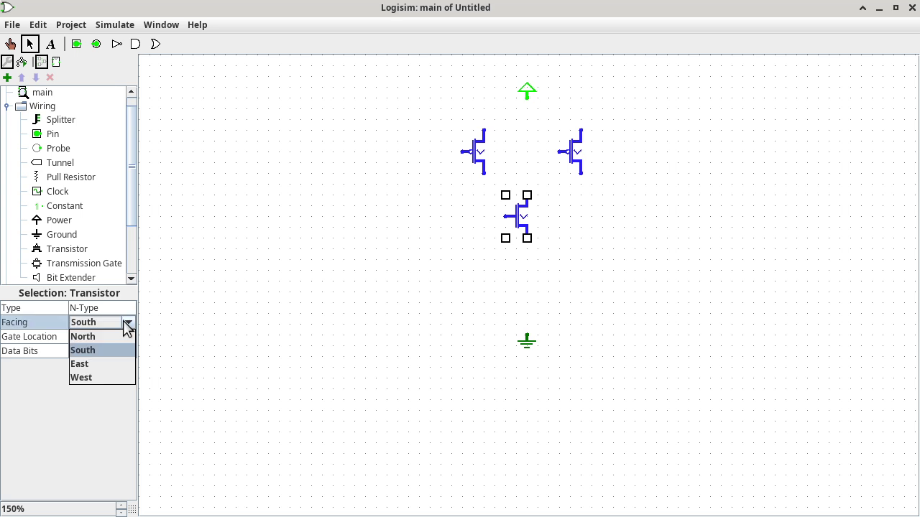
{"action": "left_click", "coordinate": [117, 336]}
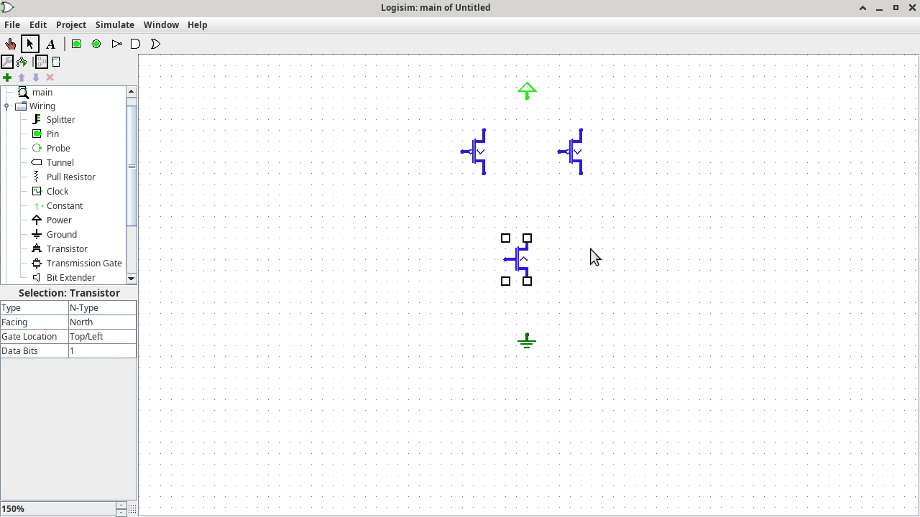
Step: Move the N-Type transistor up beneath the P-Type pair and place a duplicate of it directly below, above the ground symbol
{"action": "left_click", "coordinate": [538, 268]}
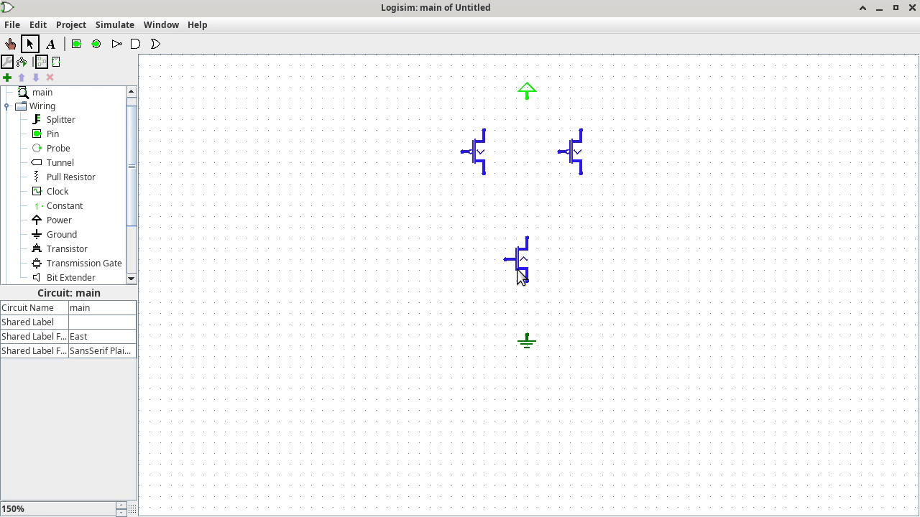
{"action": "left_click", "coordinate": [518, 272]}
{"action": "left_click_drag", "start_coordinate": [518, 270], "coordinate": [526, 297]}
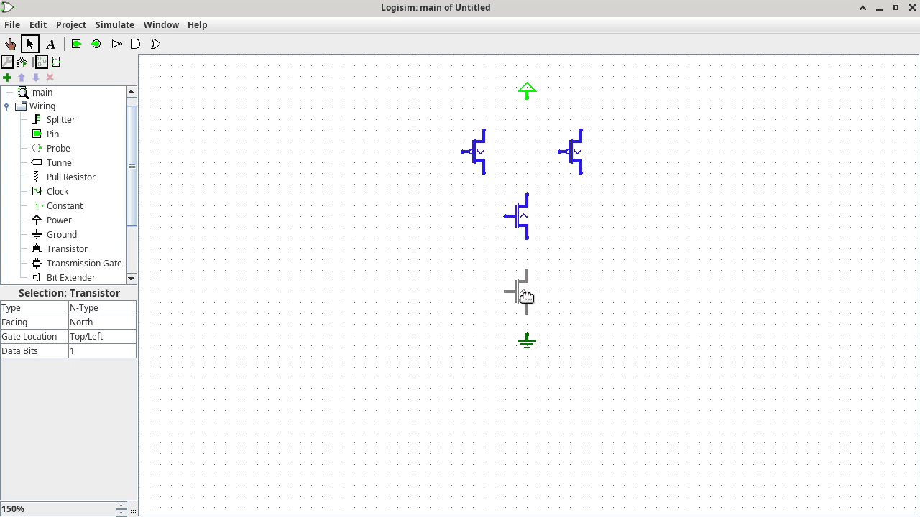
{"action": "left_click", "coordinate": [634, 244]}
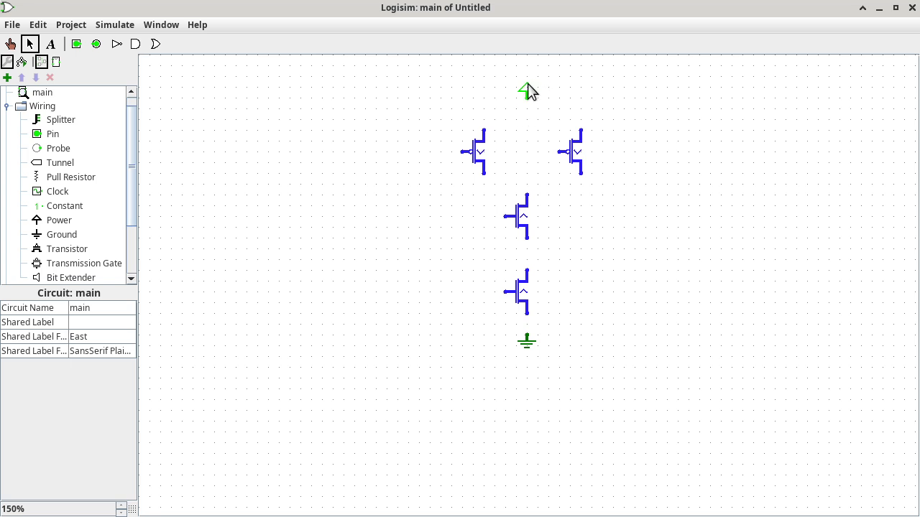
Step: Move the power symbol slightly down, closer to the two P-Type transistors
{"action": "mouse_move", "coordinate": [527, 89]}
{"action": "left_mouse_down"}
{"action": "mouse_move", "coordinate": [610, 96]}
{"action": "mouse_move", "coordinate": [528, 99]}
{"action": "left_mouse_up"}
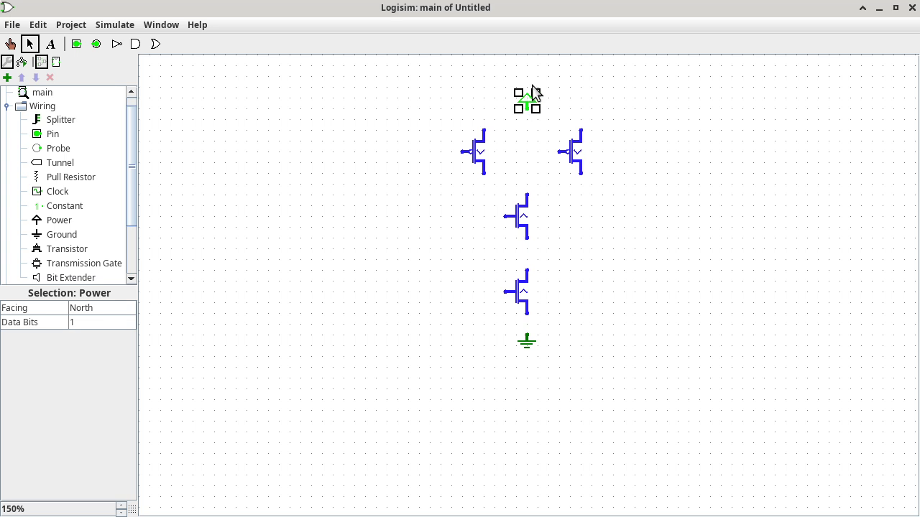
{"action": "left_click", "coordinate": [565, 85]}
{"action": "left_click", "coordinate": [527, 101]}
{"action": "left_click", "coordinate": [584, 99]}
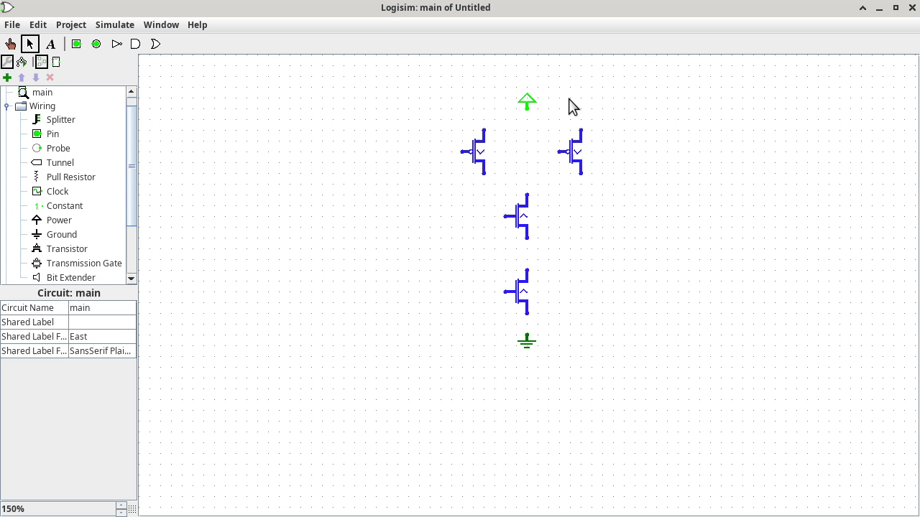
{"action": "mouse_move", "coordinate": [569, 98]}
{"action": "left_mouse_down"}
{"action": "mouse_move", "coordinate": [528, 99]}
{"action": "mouse_move", "coordinate": [567, 99]}
{"action": "left_mouse_up"}
Step: Wire the power symbol to the upper terminals of both P-Type transistors and join their lower terminals with a wire
{"action": "left_click_drag", "start_coordinate": [527, 110], "coordinate": [483, 141]}
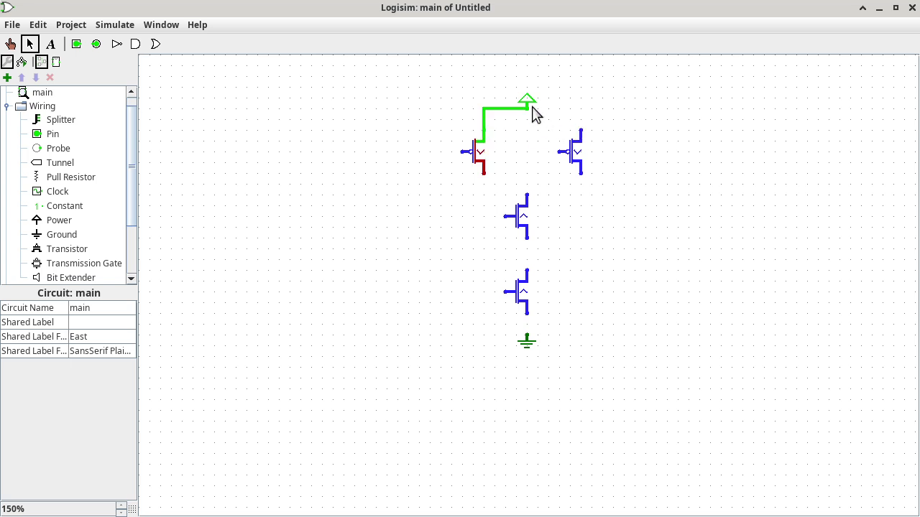
{"action": "left_click_drag", "start_coordinate": [528, 110], "coordinate": [583, 133]}
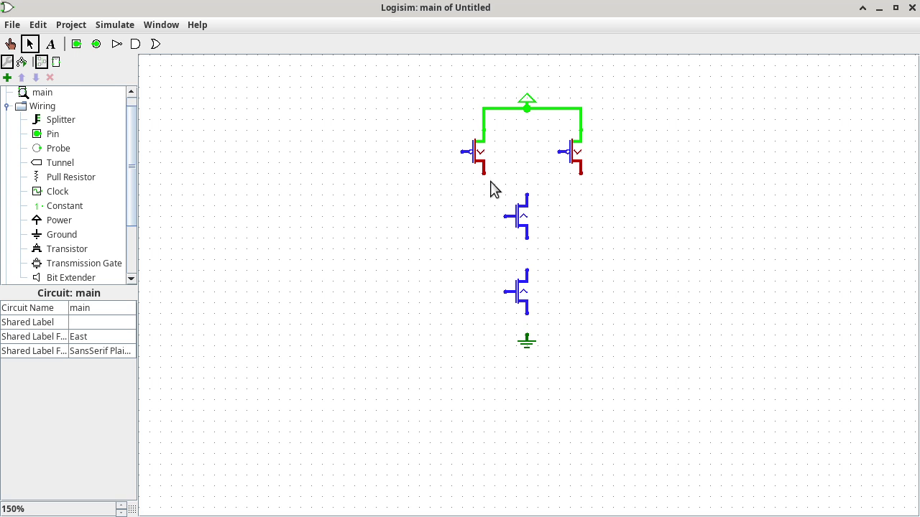
{"action": "left_click_drag", "start_coordinate": [485, 180], "coordinate": [581, 184]}
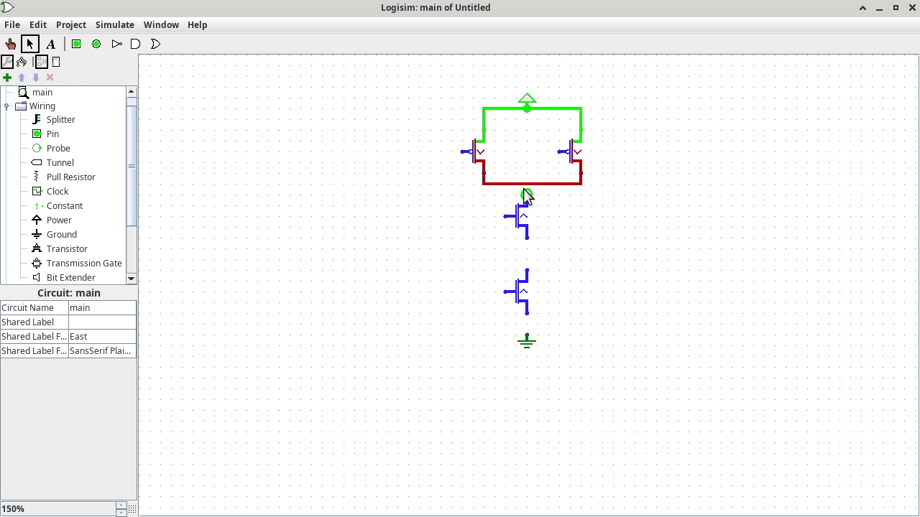
Step: Wire the P-Type pair's joined lower terminals down through both N-Type transistors in series to the ground symbol
{"action": "left_click_drag", "start_coordinate": [527, 185], "coordinate": [526, 205]}
{"action": "left_click_drag", "start_coordinate": [525, 237], "coordinate": [527, 270]}
{"action": "left_click_drag", "start_coordinate": [527, 314], "coordinate": [527, 337]}
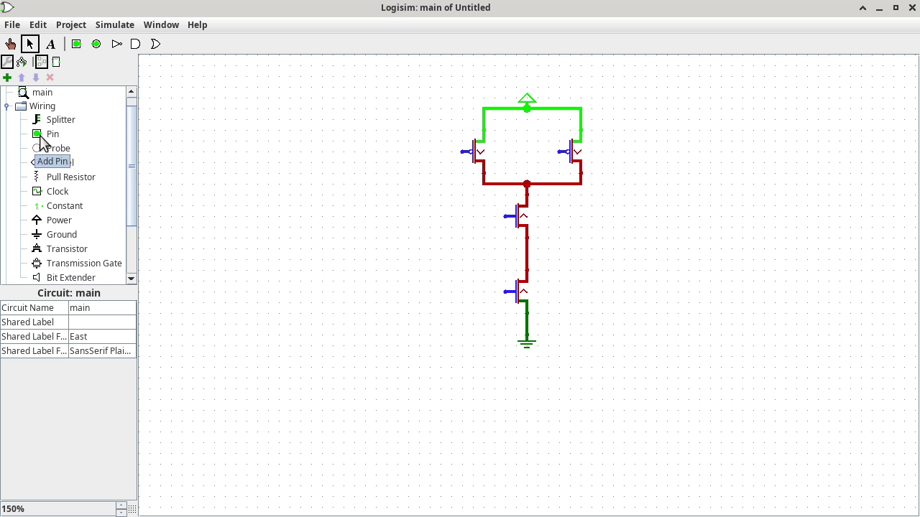
Step: Place two one-bit input pins facing East, one above the other, in the open area left of the transistors
{"action": "left_click", "coordinate": [76, 45]}
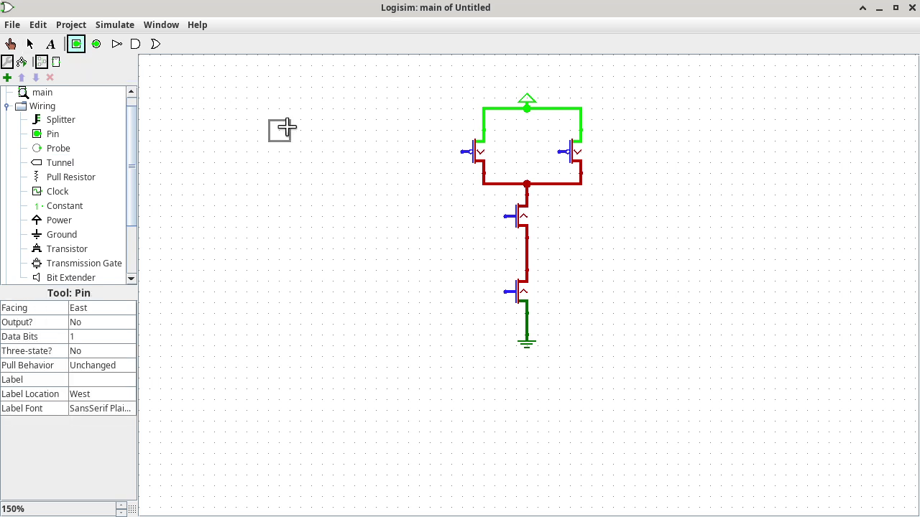
{"action": "left_click", "coordinate": [363, 150]}
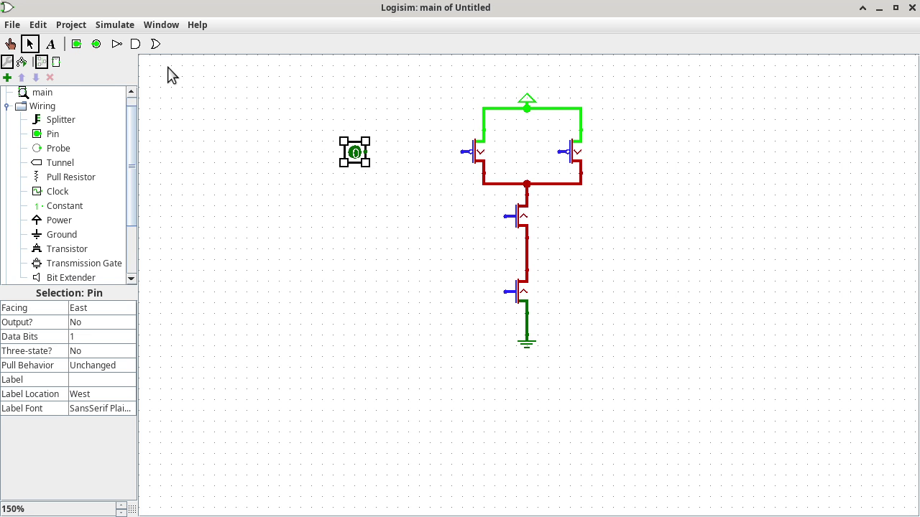
{"action": "left_click", "coordinate": [76, 43]}
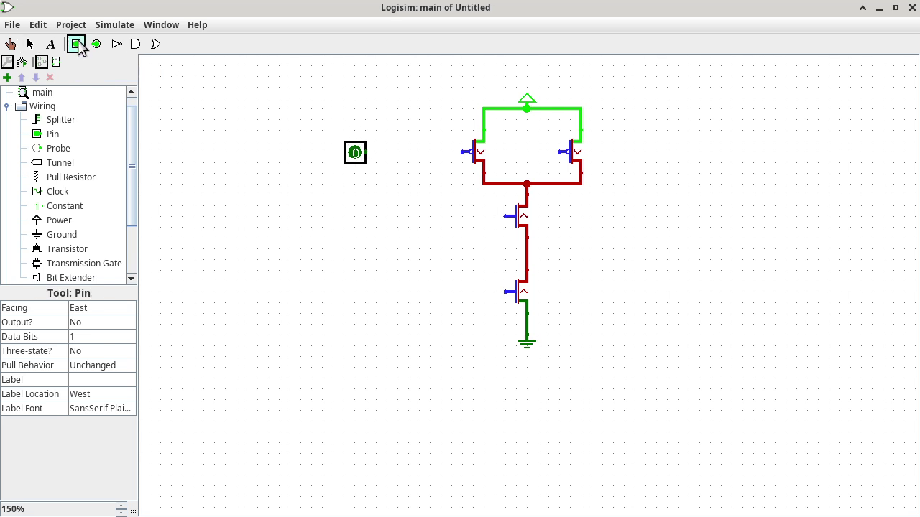
{"action": "left_click", "coordinate": [363, 186]}
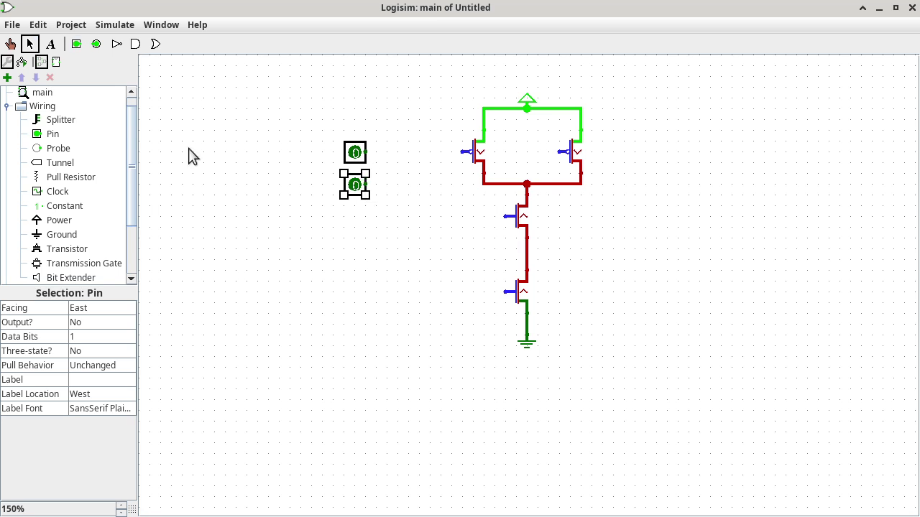
Step: Label the upper input pin X and the lower input pin Y
{"action": "left_click", "coordinate": [355, 156]}
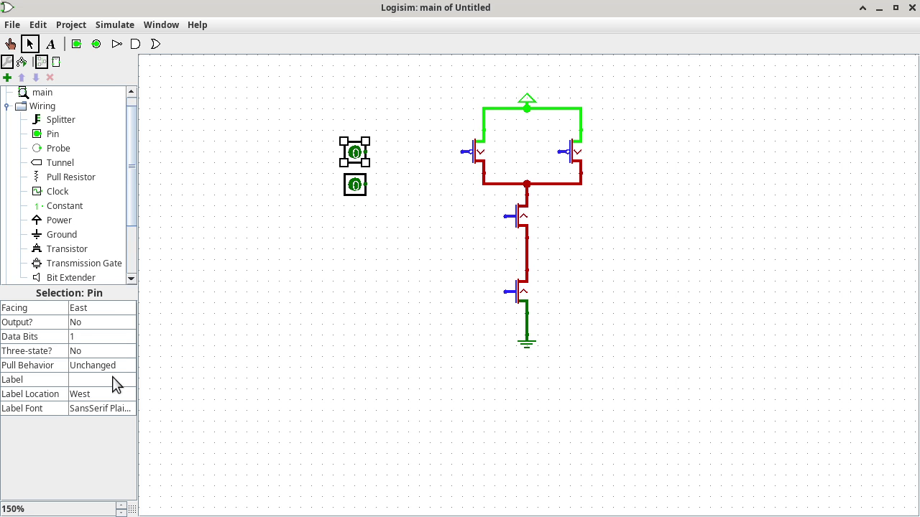
{"action": "left_click", "coordinate": [86, 380]}
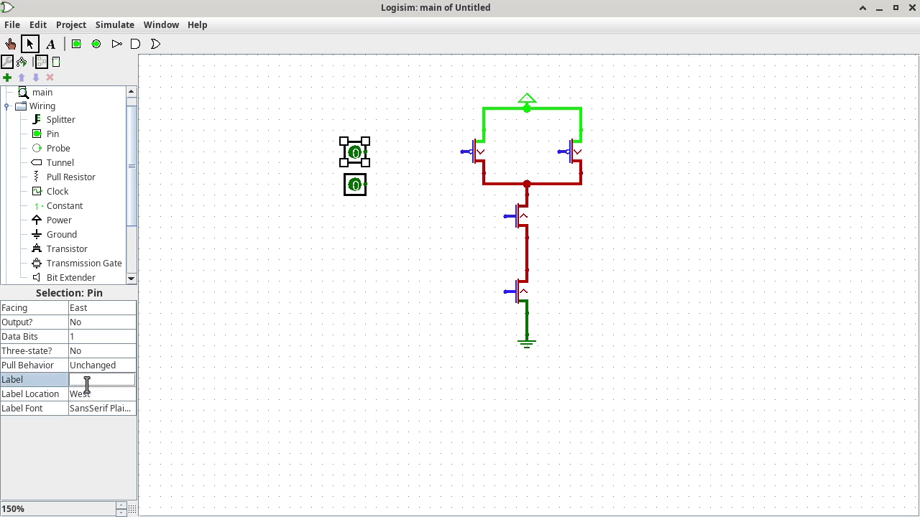
{"action": "type", "text": "X"}
{"action": "key", "text": "Return"}
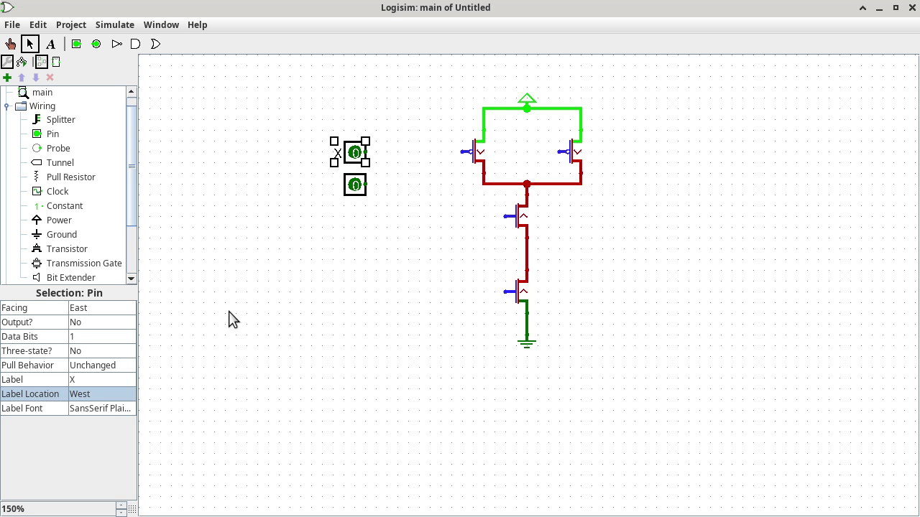
{"action": "left_click", "coordinate": [359, 191]}
{"action": "left_click", "coordinate": [115, 381]}
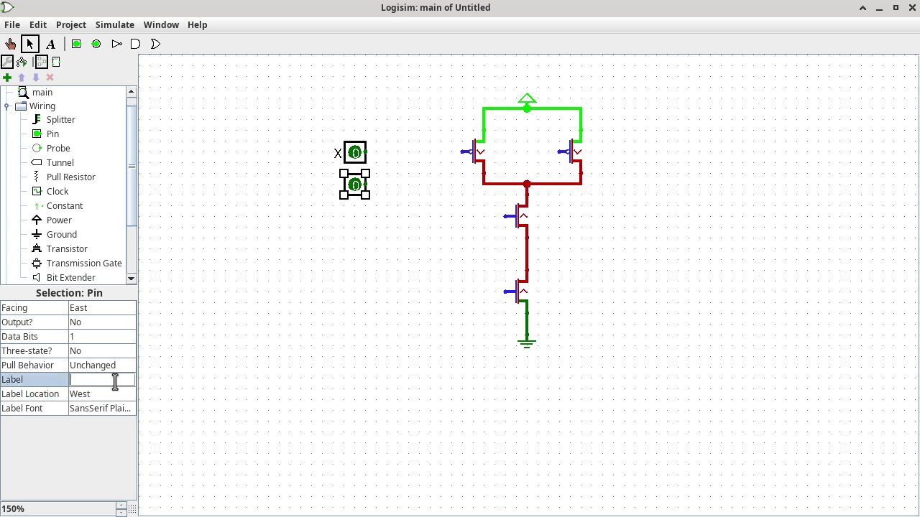
{"action": "type", "text": "Y"}
{"action": "key", "text": "Return"}
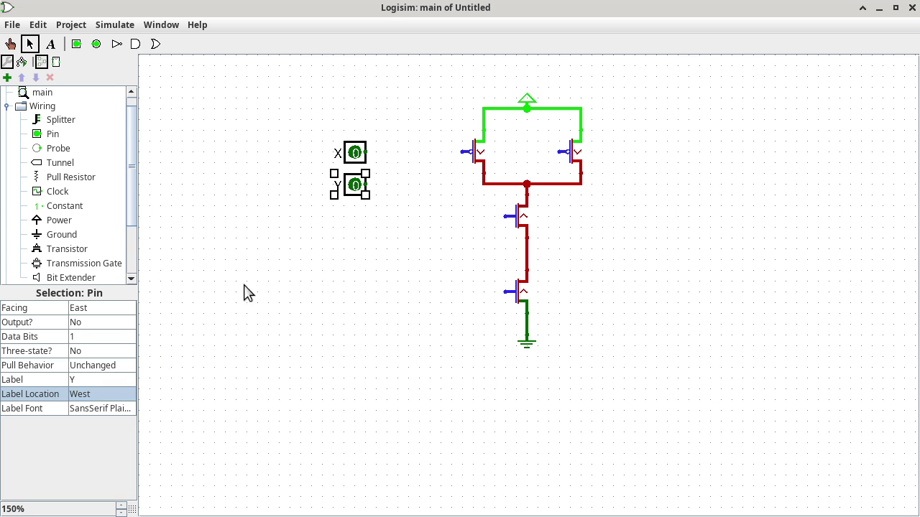
Step: Check the reference circuit, and wire input X to the gates of the left P-Type and the upper N-Type transistor
{"action": "key", "text": "alt+Tab"}
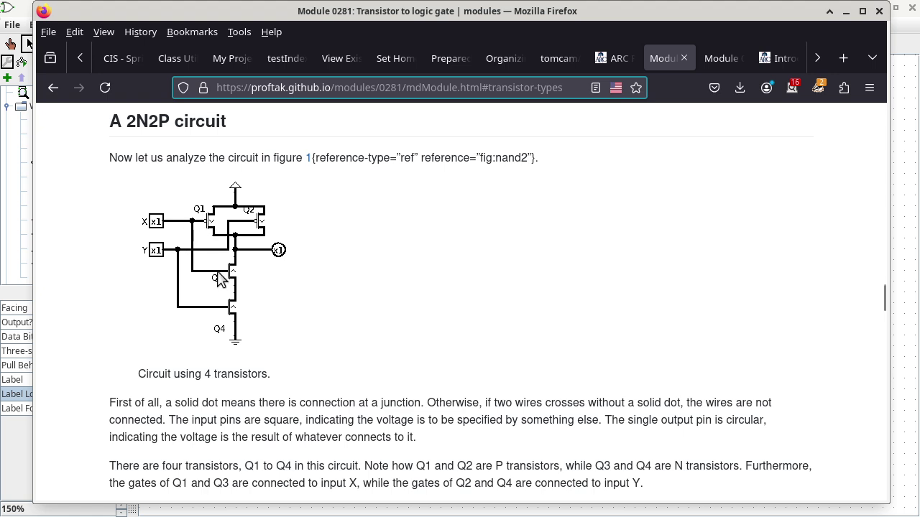
{"action": "key", "text": "alt+Tab"}
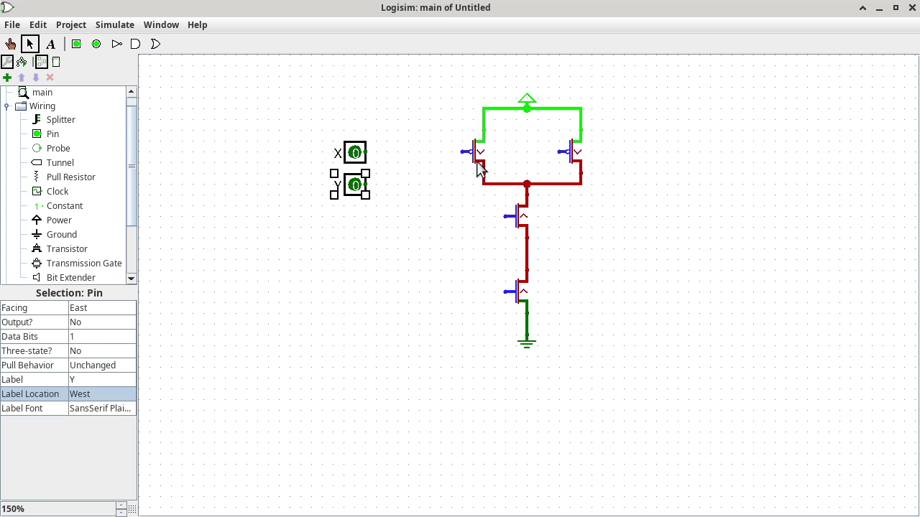
{"action": "left_click", "coordinate": [479, 168]}
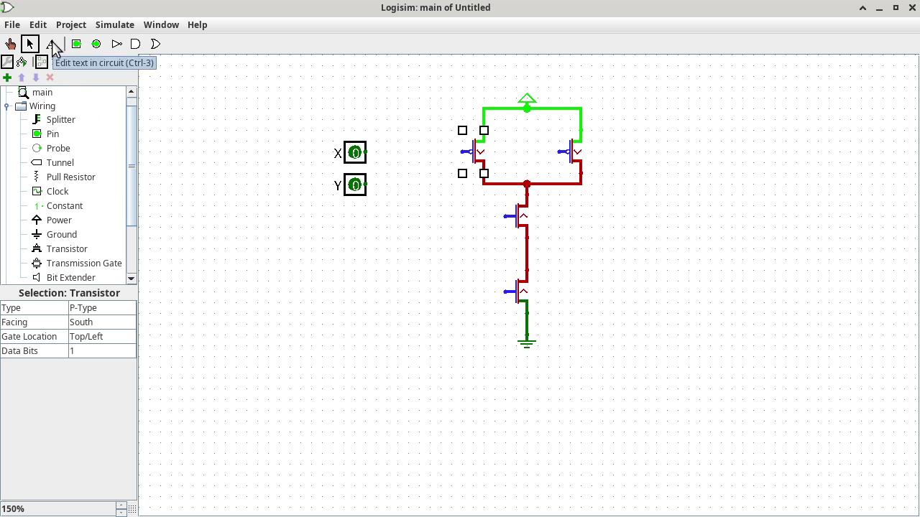
{"action": "left_click", "coordinate": [400, 130]}
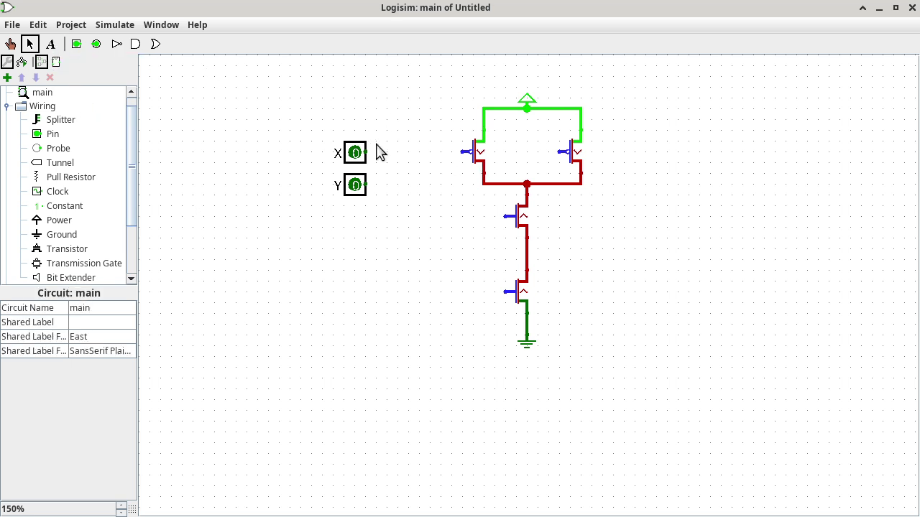
{"action": "mouse_move", "coordinate": [372, 154]}
{"action": "left_mouse_down"}
{"action": "mouse_move", "coordinate": [468, 151]}
{"action": "mouse_move", "coordinate": [426, 180]}
{"action": "mouse_move", "coordinate": [486, 220]}
{"action": "mouse_move", "coordinate": [504, 214]}
{"action": "left_mouse_up"}
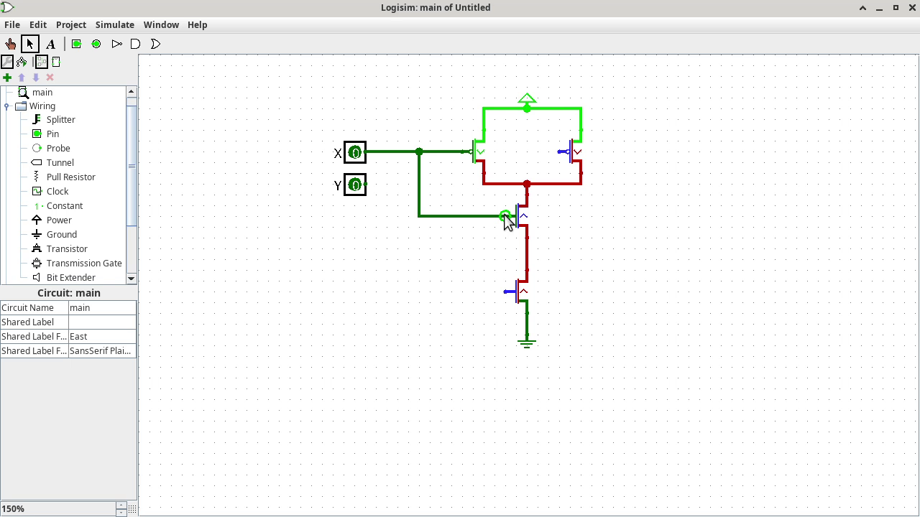
Step: Check the gate connections in the reference circuit and wire input Y to the gate of the lower N-Type transistor
{"action": "key", "text": "alt+Tab"}
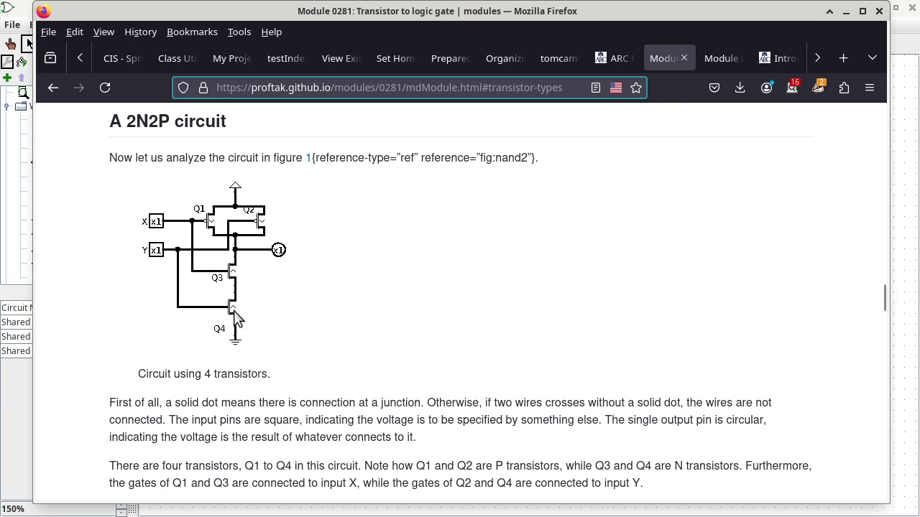
{"action": "key", "text": "alt+Tab"}
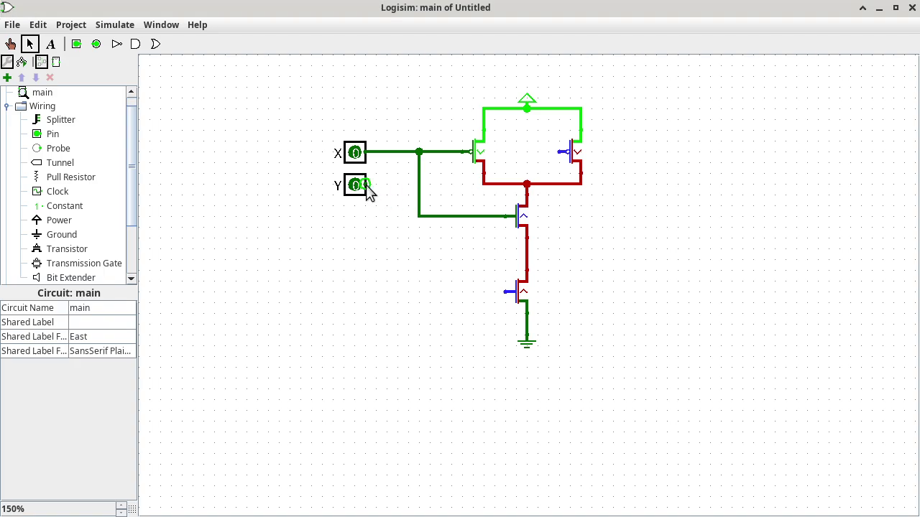
{"action": "left_click_drag", "start_coordinate": [366, 186], "coordinate": [507, 294]}
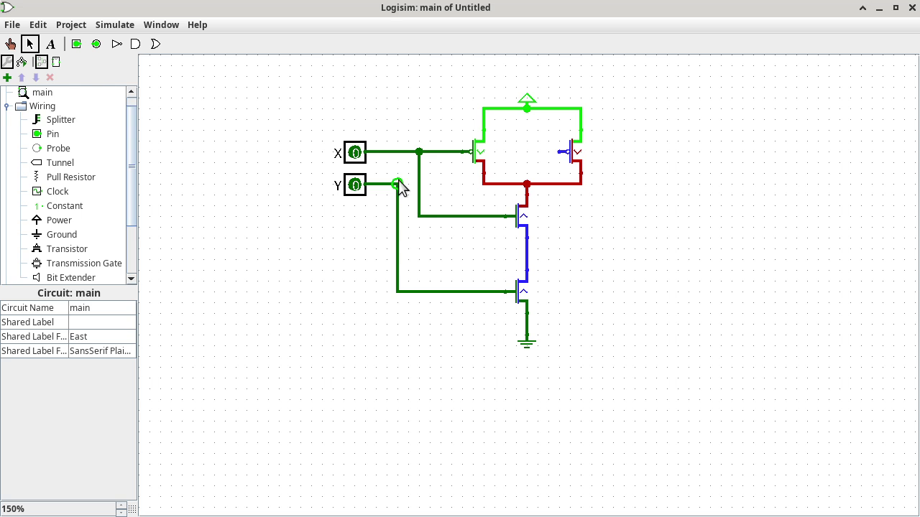
Step: Wire input Y over the left P-Type transistor to the right P-Type's gate, undoing the route that touches the left transistor's upper terminal
{"action": "left_click_drag", "start_coordinate": [397, 185], "coordinate": [538, 155]}
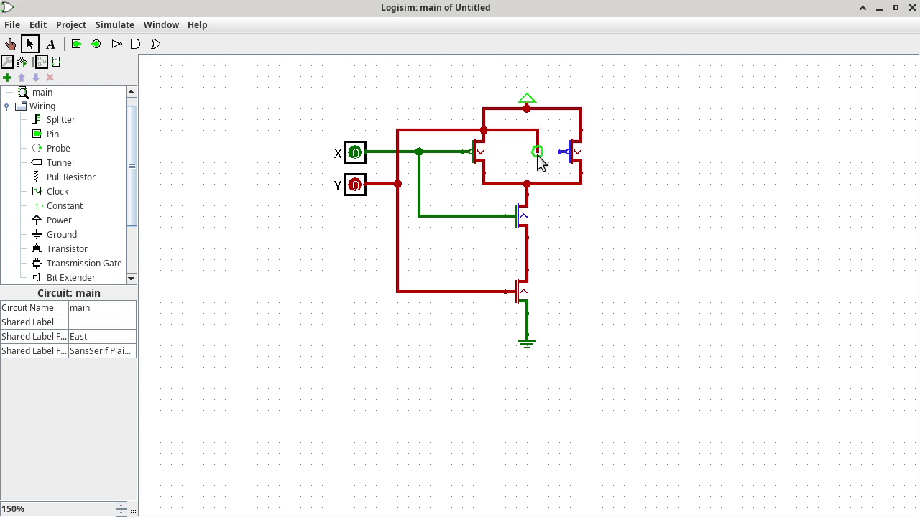
{"action": "key", "text": "ctrl+z"}
{"action": "key", "text": "ctrl+z"}
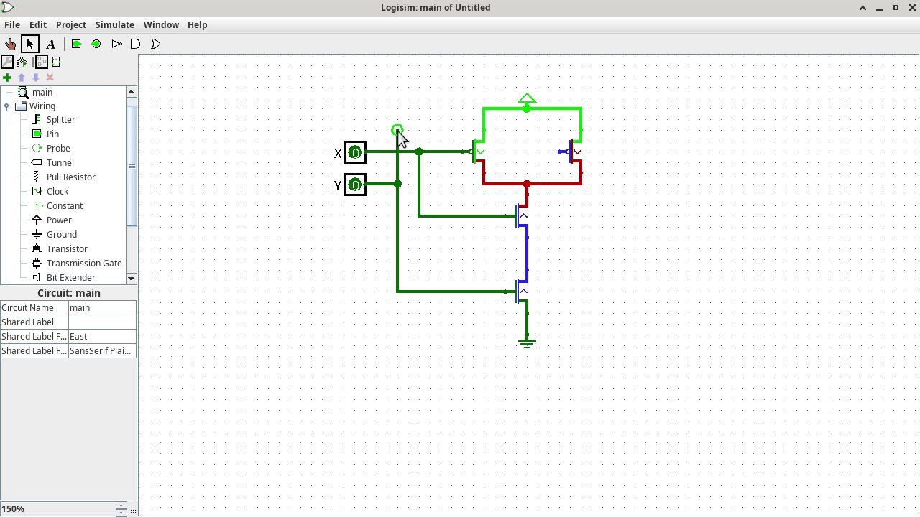
{"action": "mouse_move", "coordinate": [398, 123]}
{"action": "left_mouse_down"}
{"action": "mouse_move", "coordinate": [524, 123]}
{"action": "mouse_move", "coordinate": [537, 152]}
{"action": "mouse_move", "coordinate": [559, 152]}
{"action": "left_mouse_up"}
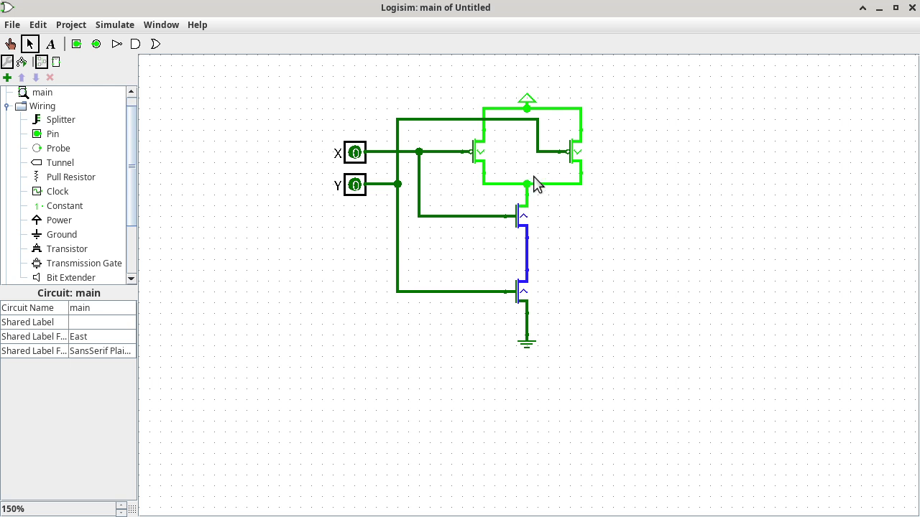
{"action": "left_click", "coordinate": [419, 153]}
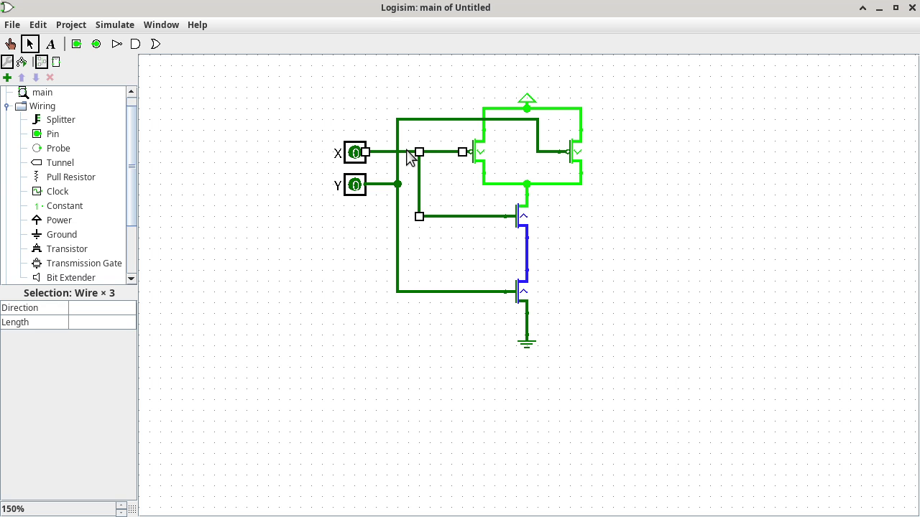
Step: Place an output pin right of the transistors and wire it to the joined lower terminals of the P-Type pair
{"action": "left_click", "coordinate": [96, 44]}
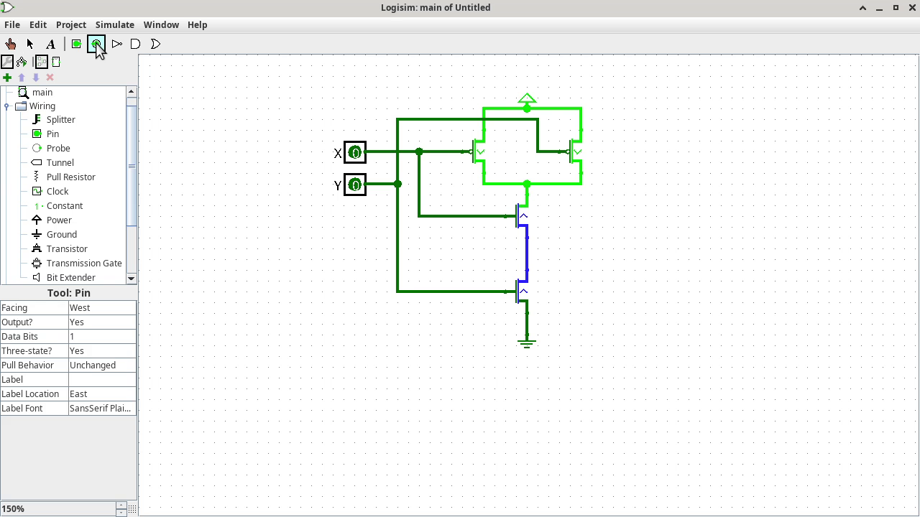
{"action": "left_click", "coordinate": [697, 185]}
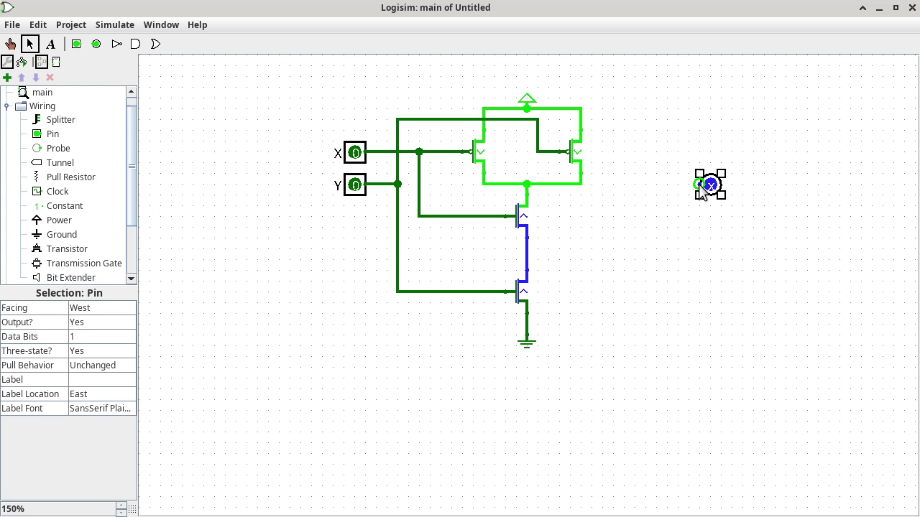
{"action": "left_click_drag", "start_coordinate": [698, 185], "coordinate": [645, 191]}
{"action": "left_click_drag", "start_coordinate": [592, 180], "coordinate": [580, 183]}
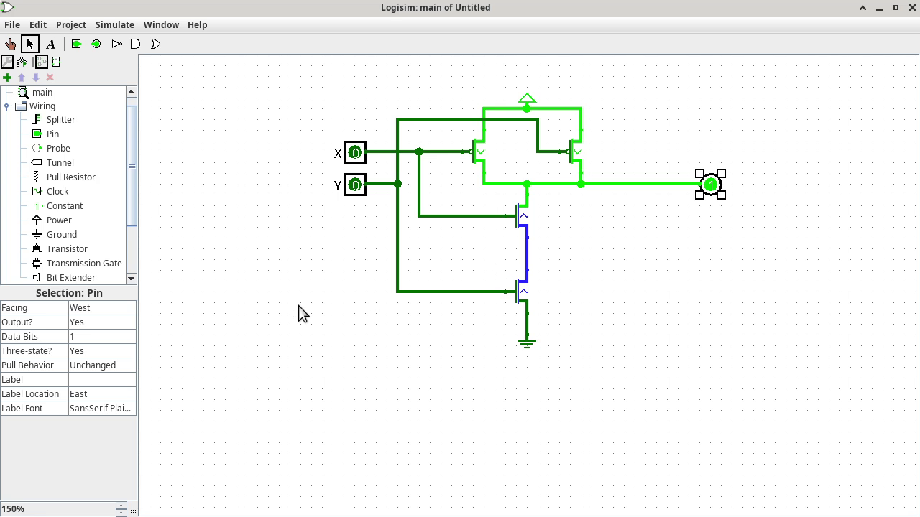
Step: Label the output pin Z
{"action": "left_click", "coordinate": [122, 380]}
{"action": "type", "text": "Z"}
{"action": "left_click", "coordinate": [126, 390]}
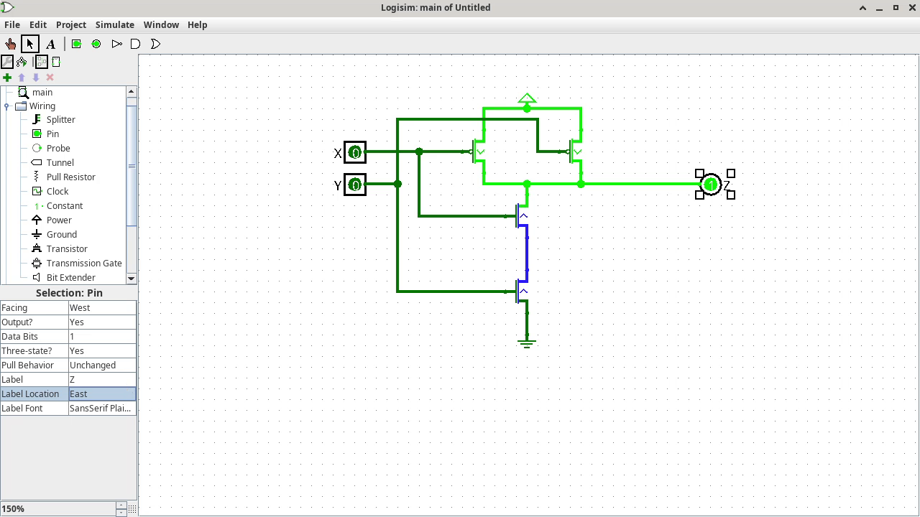
Step: Disable the automatic simulation and reset the circuit's simulation state
{"action": "left_click", "coordinate": [119, 26]}
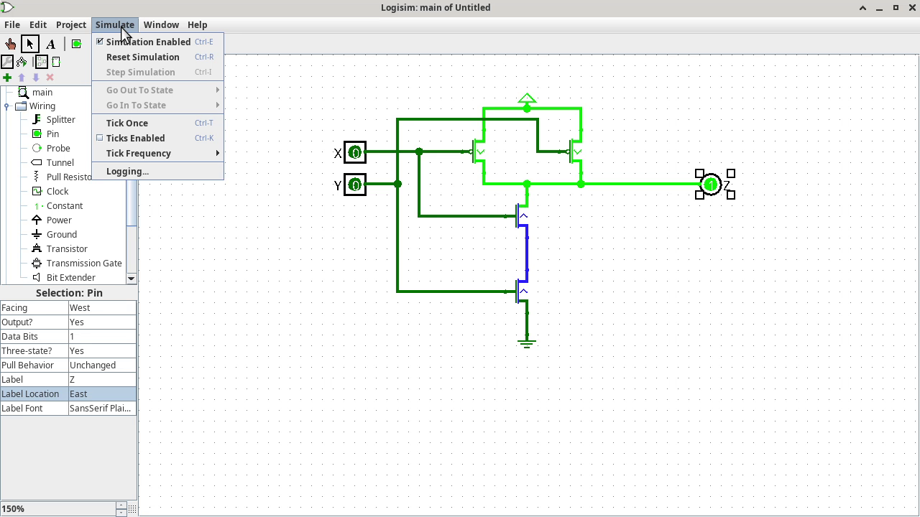
{"action": "left_click", "coordinate": [126, 44]}
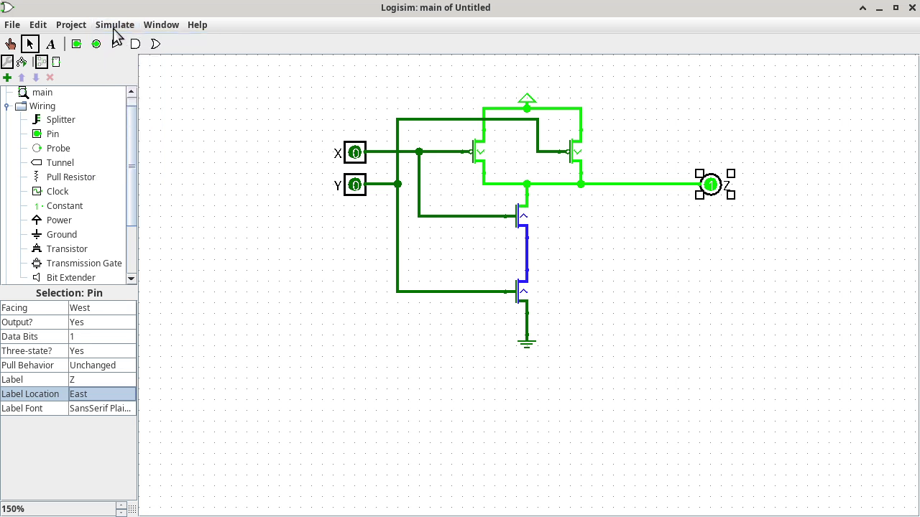
{"action": "left_click", "coordinate": [115, 26]}
{"action": "left_click", "coordinate": [133, 72]}
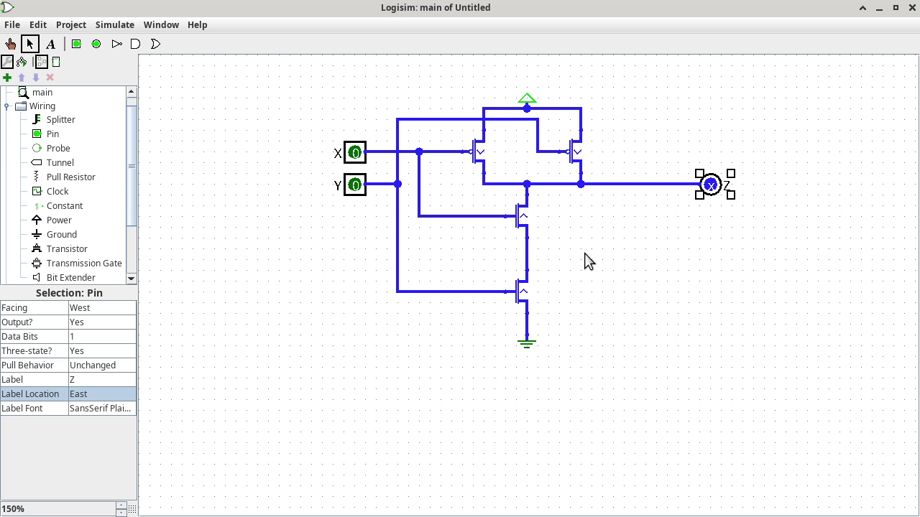
Step: Move the power symbol slightly up, away from the two P-Type transistors, keeping its wire attached
{"action": "left_click", "coordinate": [526, 98]}
{"action": "left_click_drag", "start_coordinate": [526, 98], "coordinate": [533, 86]}
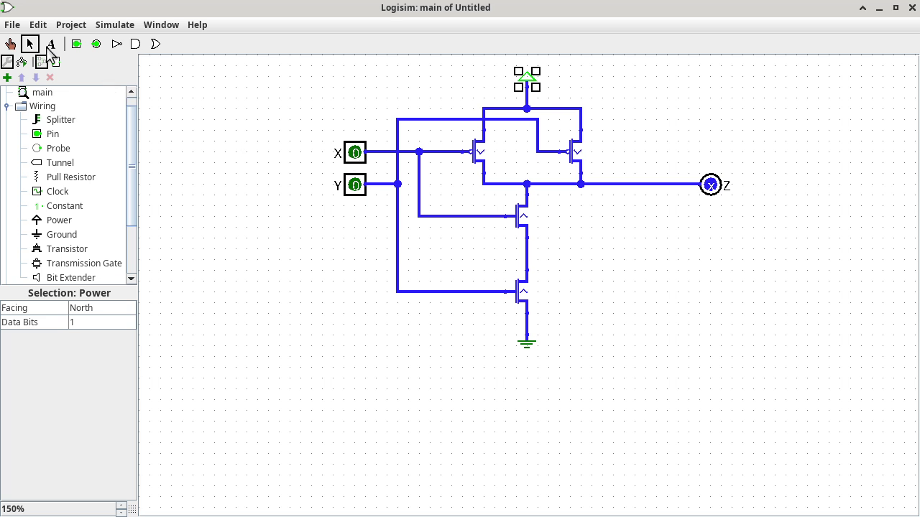
Step: Set the input pins X and Y to 1 with the Poke tool
{"action": "left_click", "coordinate": [11, 48]}
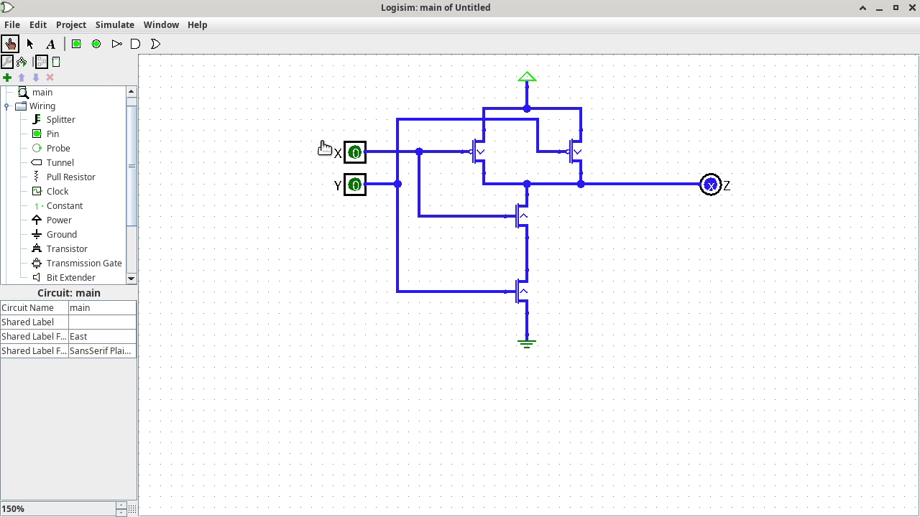
{"action": "left_click", "coordinate": [355, 154]}
{"action": "left_click", "coordinate": [355, 186]}
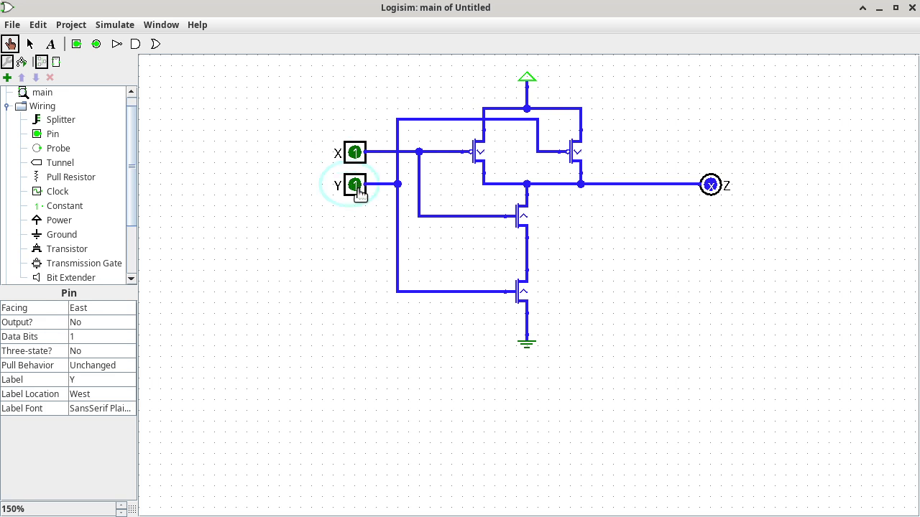
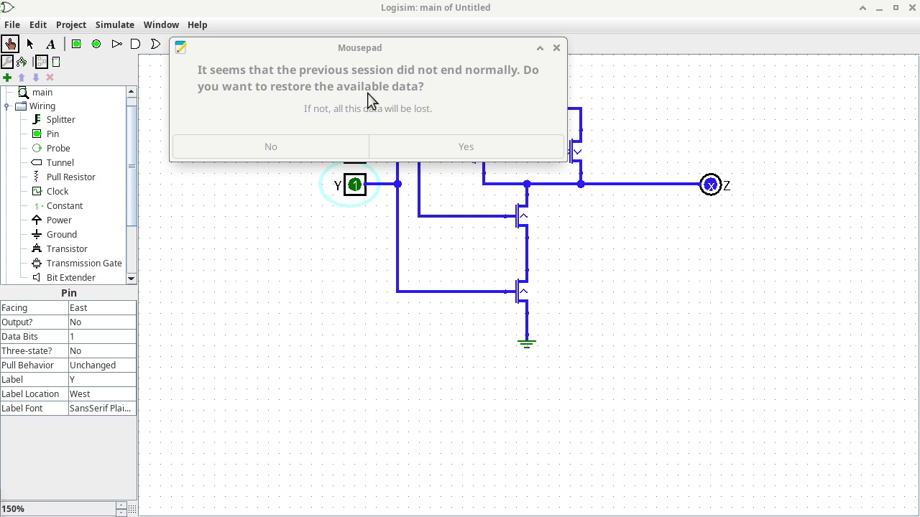
Step: Decline restoring the previous Mousepad session and write a truth table header with columns X, Y and Z
{"action": "left_click", "coordinate": [328, 149]}
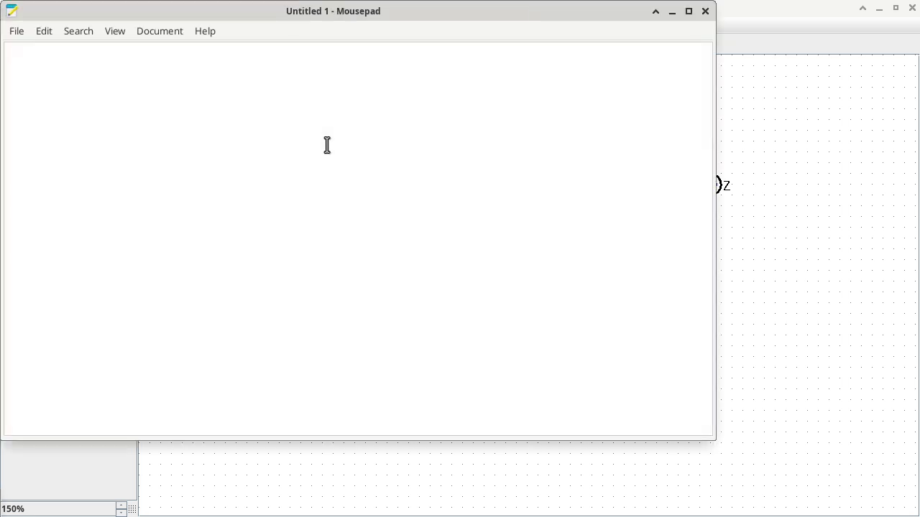
{"action": "type", "text": "X    "}
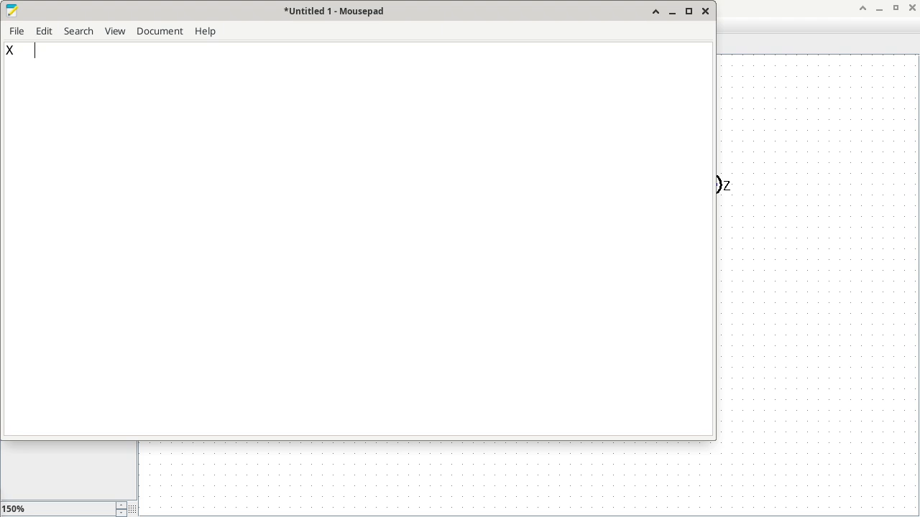
{"action": "type", "text": "Y     Z"}
{"action": "key", "text": "Return"}
{"action": "type", "text": "-"}
{"action": "key", "text": "BackSpace"}
{"action": "key", "text": "BackSpace"}
Step: List the X and Y combinations 0 0, 0 1, 1 0 and 1 1 under the header, with Z 0 for the 1 1 row
{"action": "type", "text": "0    0"}
{"action": "key", "text": "Return"}
{"action": "type", "text": "\\"}
{"action": "key", "text": "BackSpace"}
{"action": "type", "text": "0    1"}
{"action": "key", "text": "Return"}
{"action": "type", "text": "1    0"}
{"action": "key", "text": "Return"}
{"action": "type", "text": "1"}
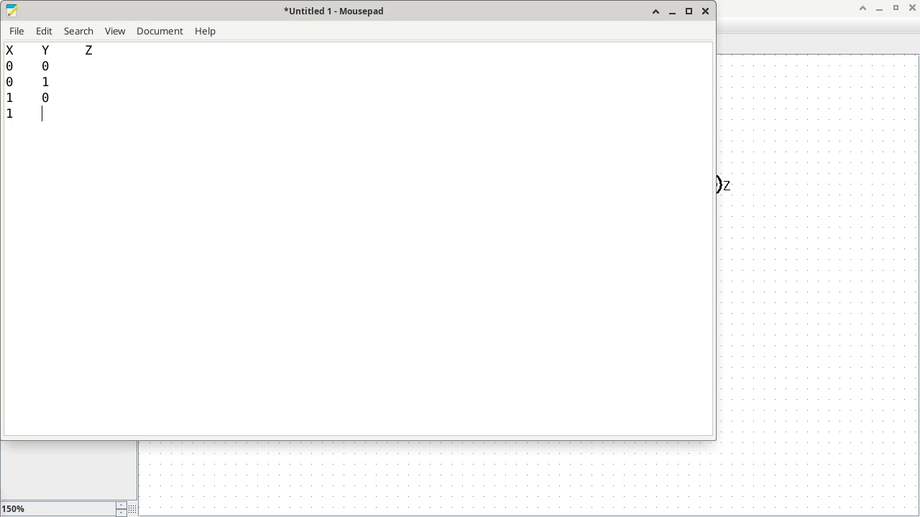
{"action": "key", "text": "BackSpace"}
{"action": "type", "text": "1     0"}
Step: Switch to Logisim and set input pin Y to 0 with the Poke tool
{"action": "key", "text": "alt+Tab"}
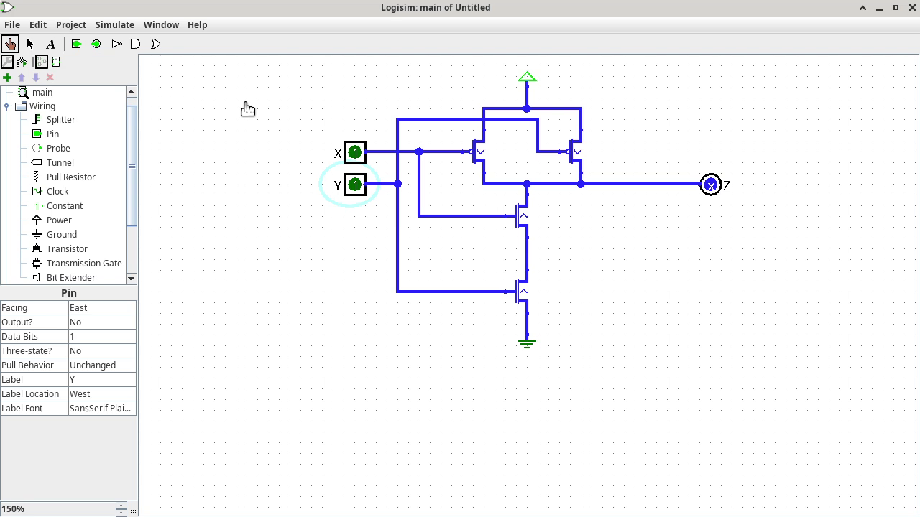
{"action": "left_click", "coordinate": [354, 186]}
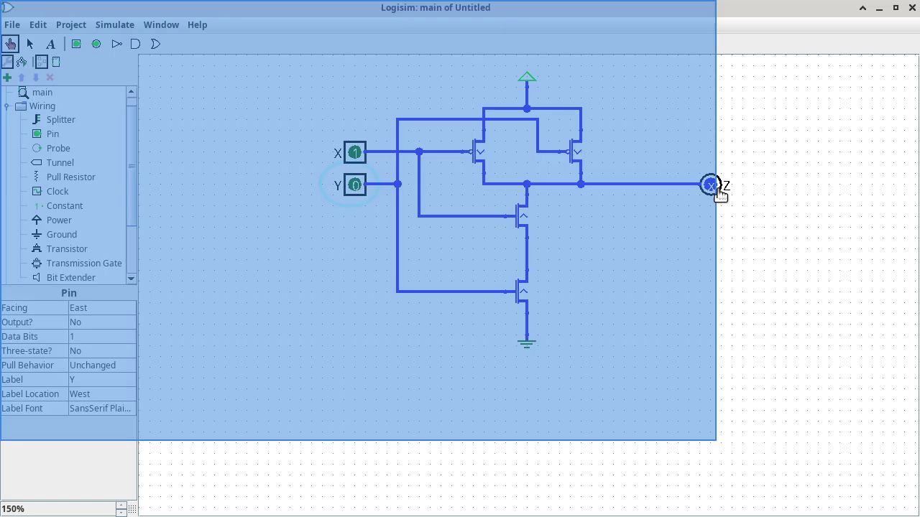
Step: Return to Mousepad, fill in Z as 1 for the first three truth table rows, and add blank lines below the table
{"action": "key", "text": "alt+Tab"}
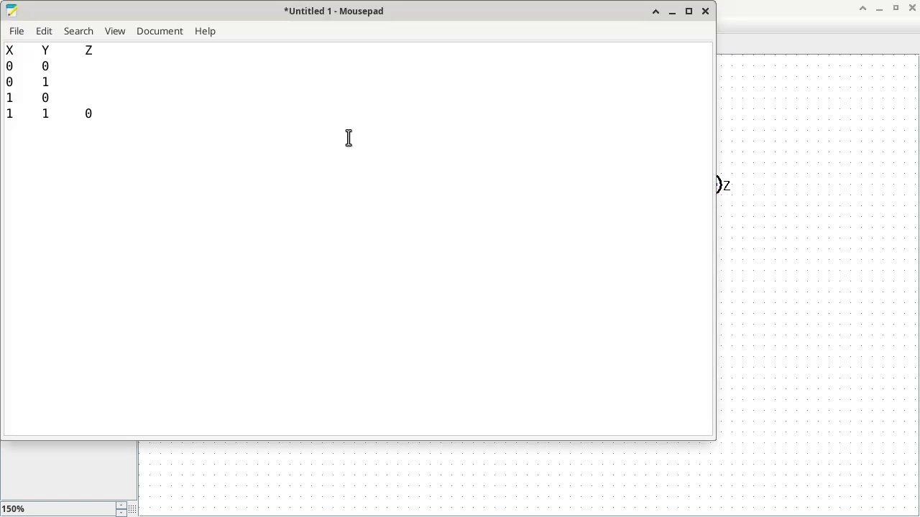
{"action": "type", "text": "1"}
{"action": "key", "text": "Up"}
{"action": "type", "text": "1"}
{"action": "key", "text": "Up"}
{"action": "type", "text": "1"}
{"action": "key", "text": "Return"}
{"action": "key", "text": "Return"}
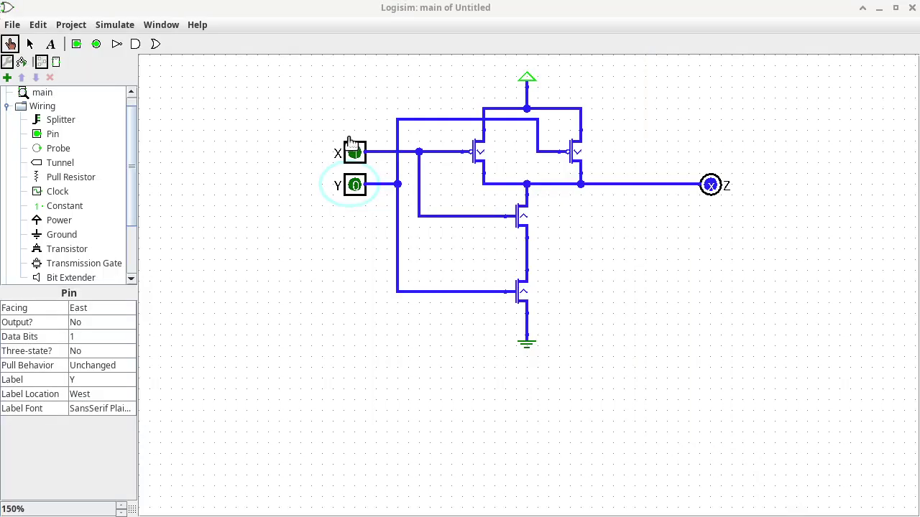
Step: Switch to the Canvas course page in Firefox and publish the 20240827 roll taking quiz
{"action": "key", "text": "alt+Tab"}
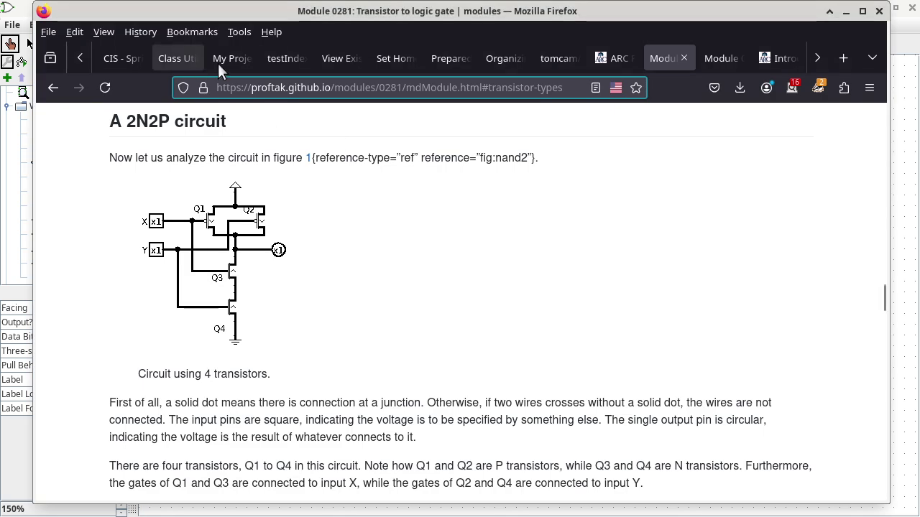
{"action": "left_click", "coordinate": [611, 58]}
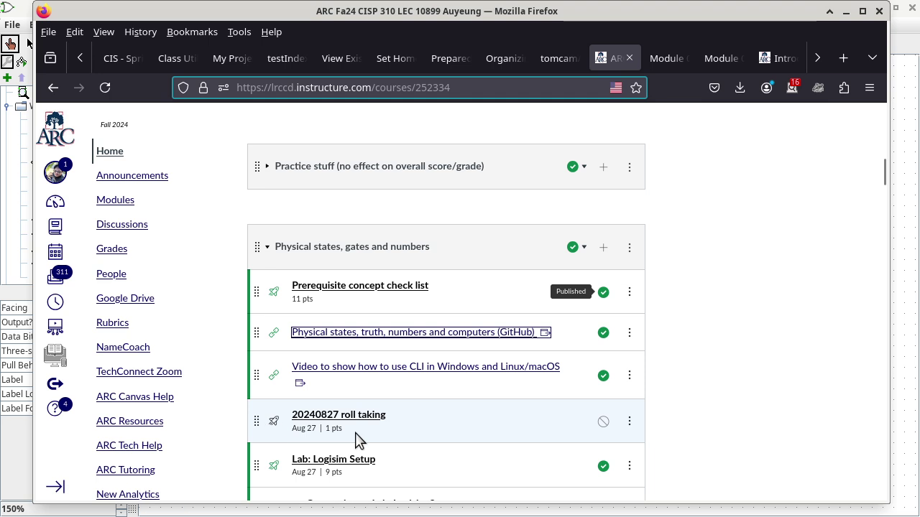
{"action": "left_click", "coordinate": [604, 423]}
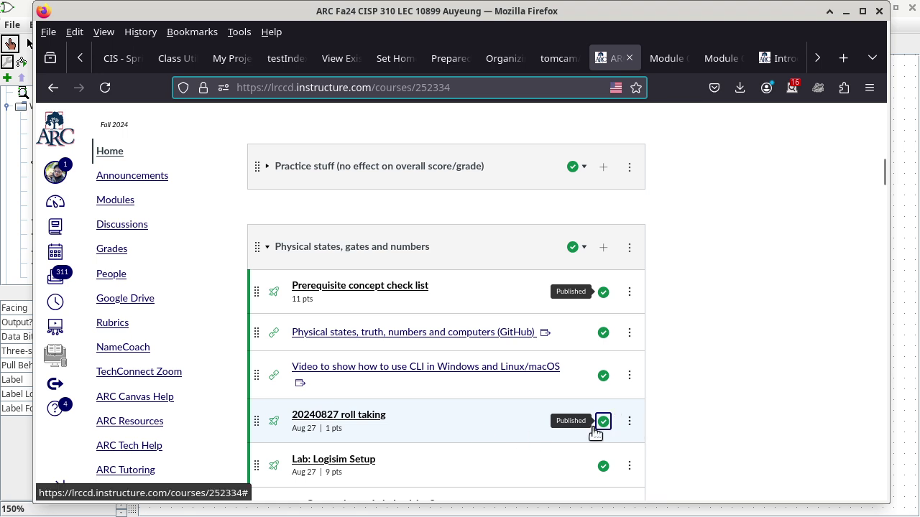
Step: Open the 20240827 roll taking quiz for editing and bring up its due date and assignment settings
{"action": "left_click", "coordinate": [385, 417]}
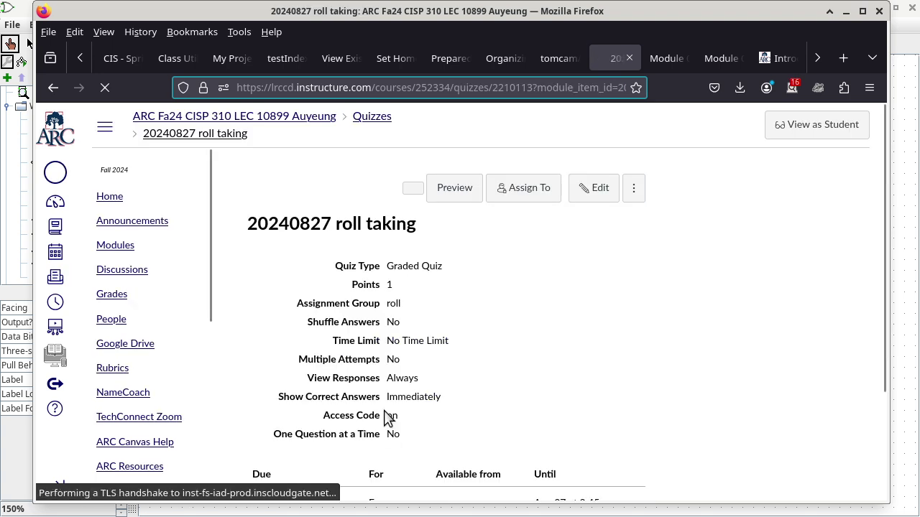
{"action": "left_click", "coordinate": [598, 191]}
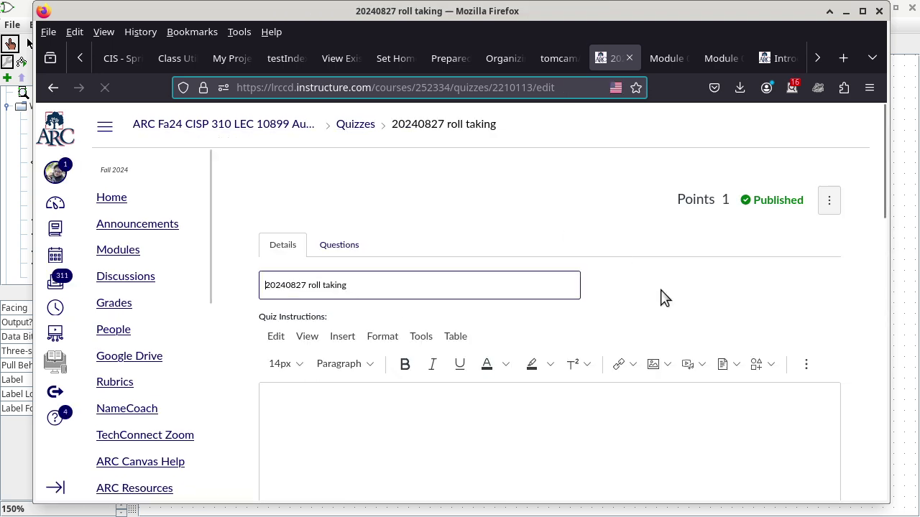
{"action": "scroll", "coordinate": [661, 298], "scroll_direction": "down", "scroll_amount": 10}
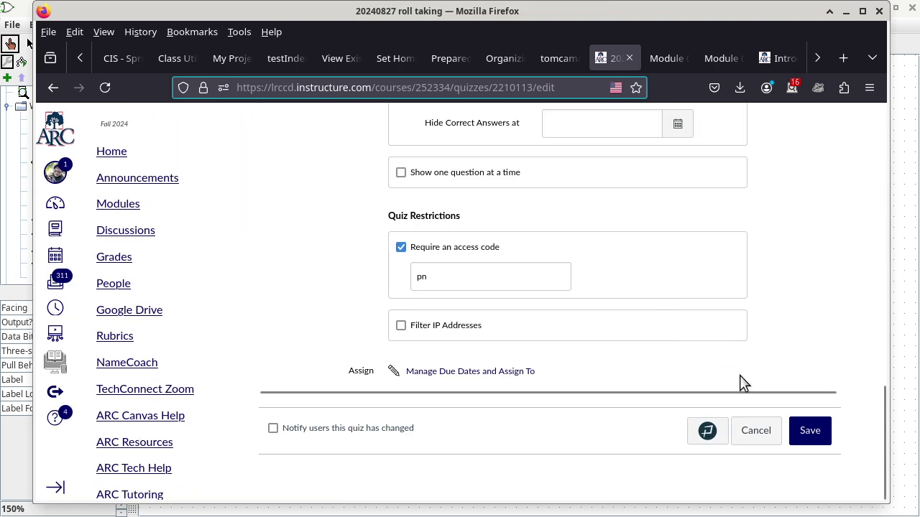
{"action": "left_click", "coordinate": [501, 372]}
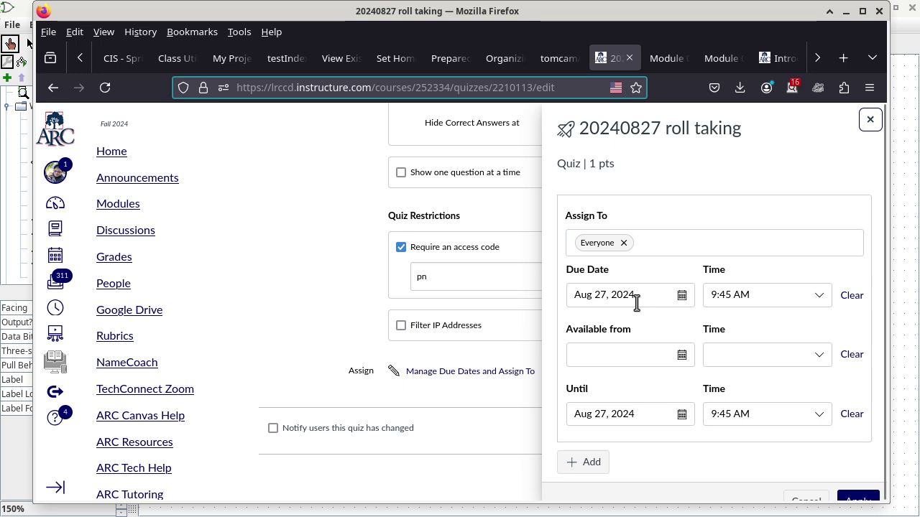
Step: Set the quiz's due time on Aug 27, 2024 to 10:15 AM
{"action": "left_click", "coordinate": [727, 296]}
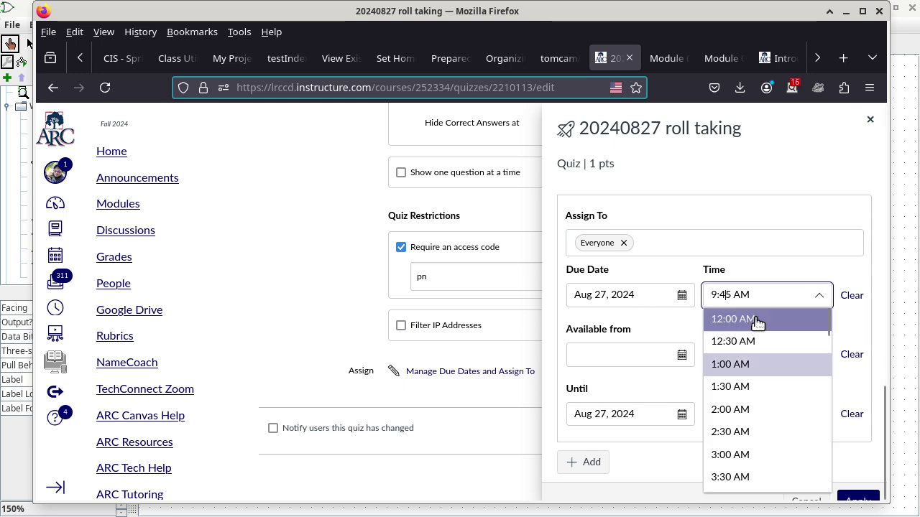
{"action": "left_click", "coordinate": [784, 297]}
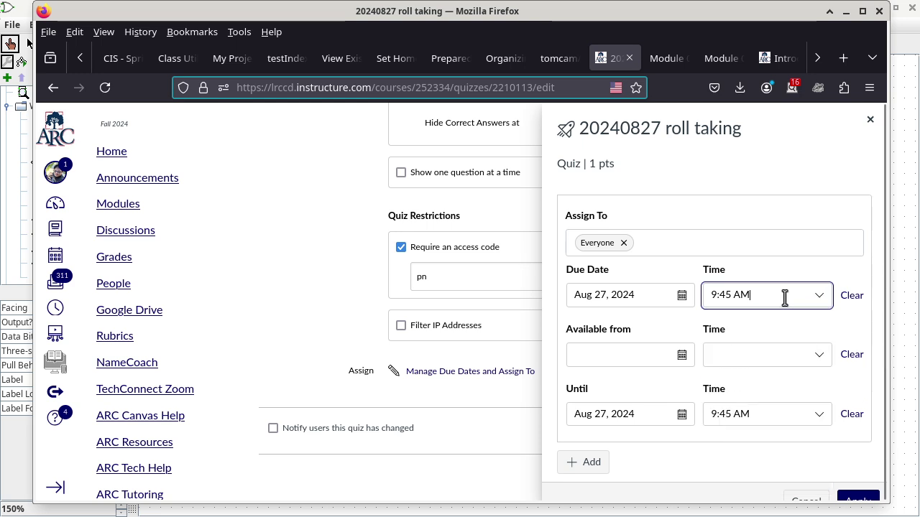
{"action": "key", "text": "BackSpace"}
{"action": "key", "text": "BackSpace"}
{"action": "key", "text": "BackSpace"}
{"action": "key", "text": "BackSpace"}
{"action": "key", "text": "BackSpace"}
{"action": "key", "text": "BackSpace"}
{"action": "key", "text": "BackSpace"}
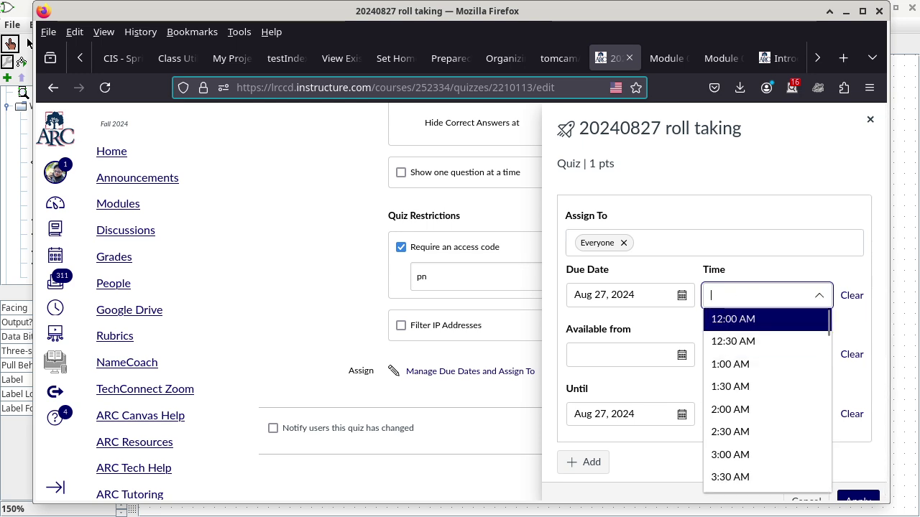
{"action": "type", "text": "10:15 am"}
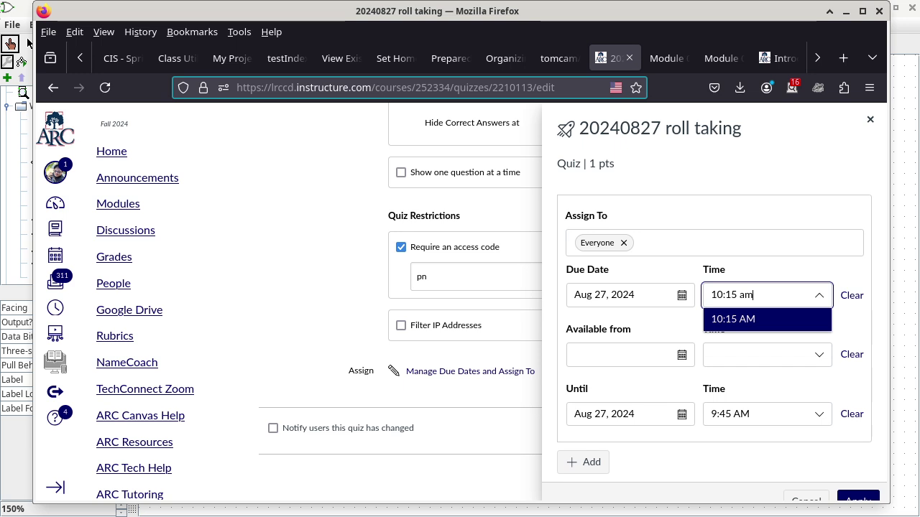
{"action": "key", "text": "Tab"}
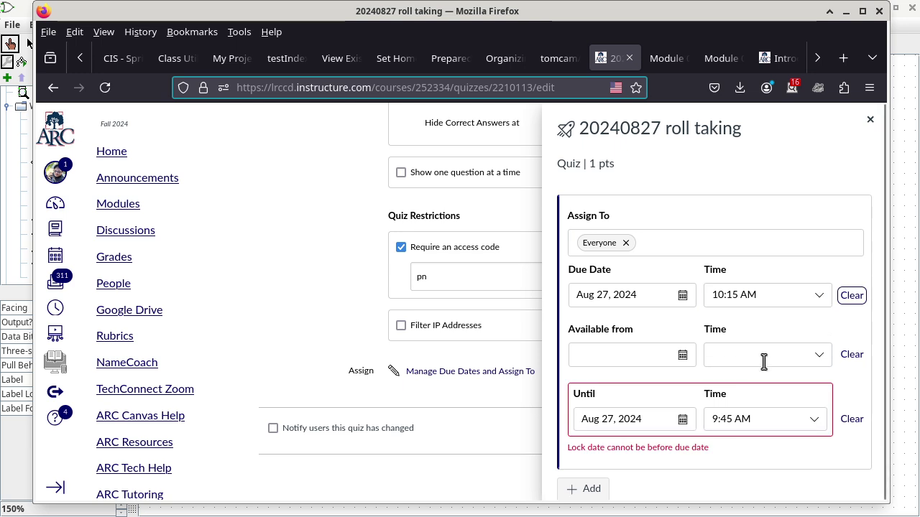
Step: Set the quiz's Until time to 10:15 AM, apply the date changes and save the quiz
{"action": "key", "text": "Tab"}
{"action": "key", "text": "Tab"}
{"action": "key", "text": "Tab"}
{"action": "key", "text": "Tab"}
{"action": "key", "text": "Tab"}
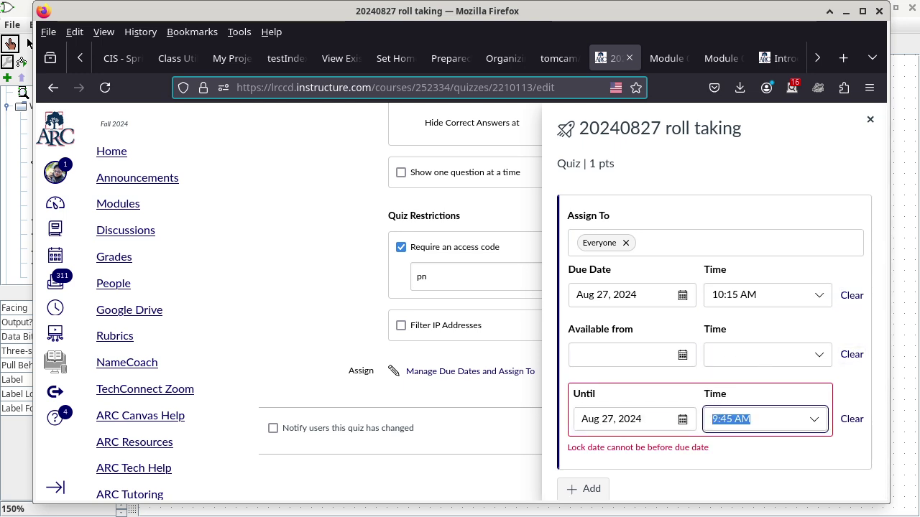
{"action": "type", "text": "10:15"}
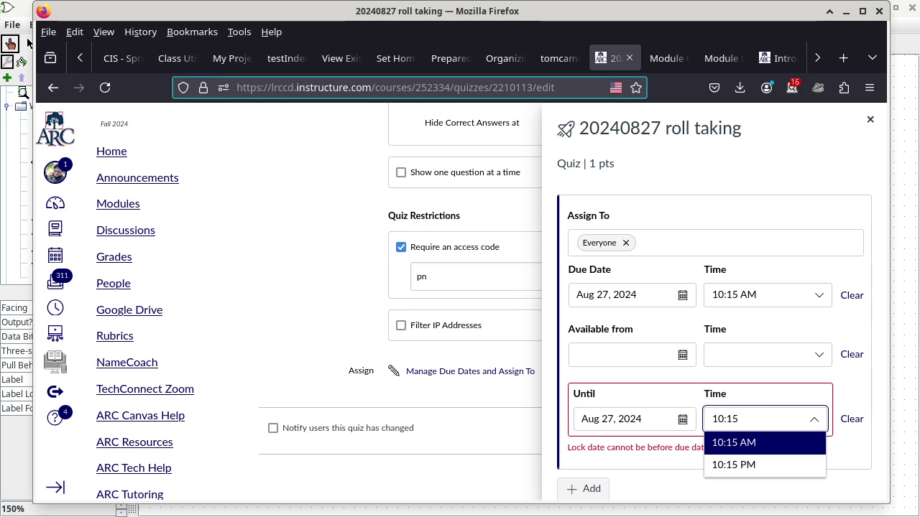
{"action": "type", "text": " am"}
{"action": "key", "text": "Tab"}
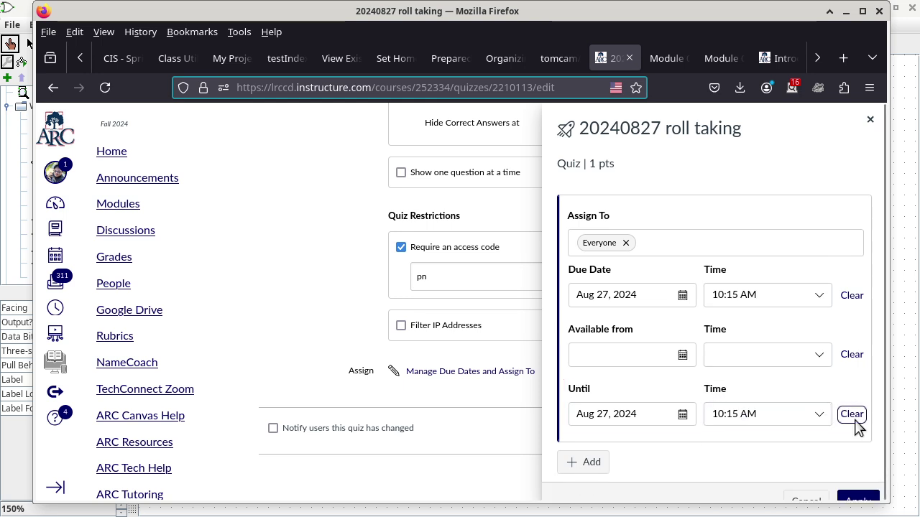
{"action": "left_click", "coordinate": [860, 496]}
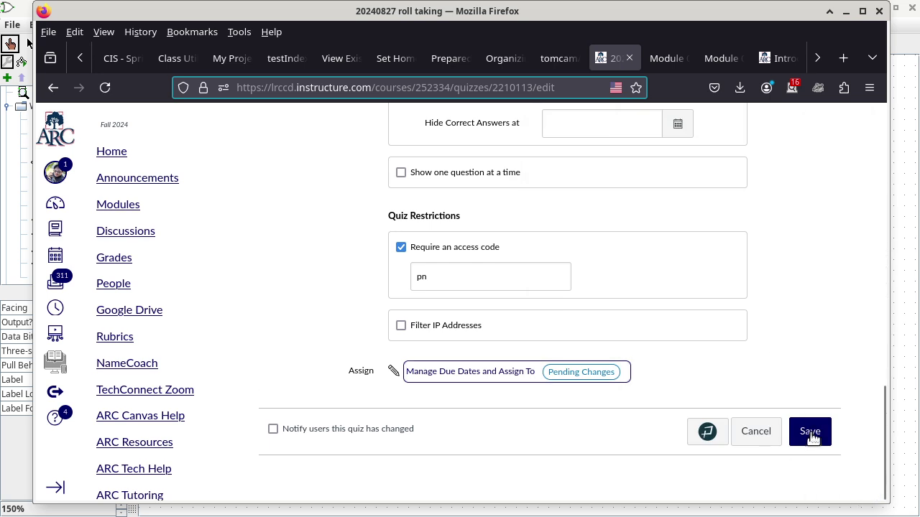
{"action": "left_click", "coordinate": [809, 432]}
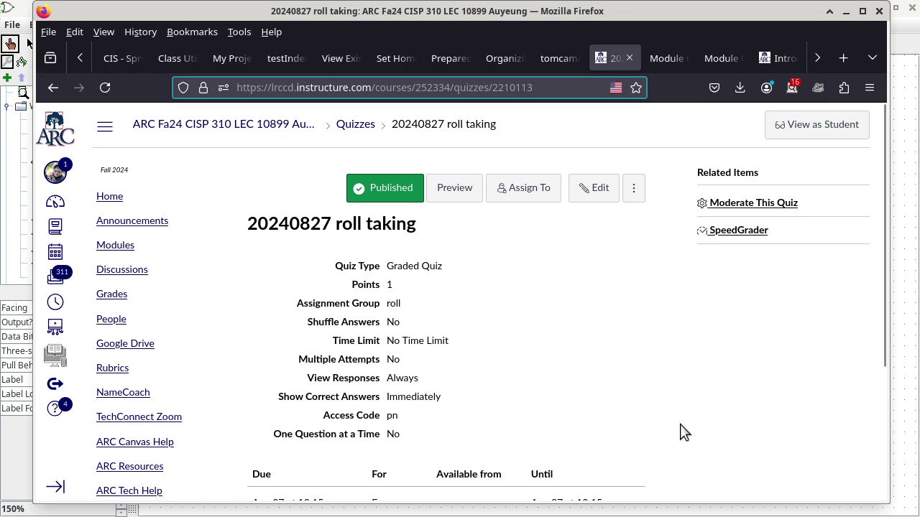
Step: Highlight the access code in the quiz details and show the quiz page again
{"action": "double_click", "coordinate": [392, 417]}
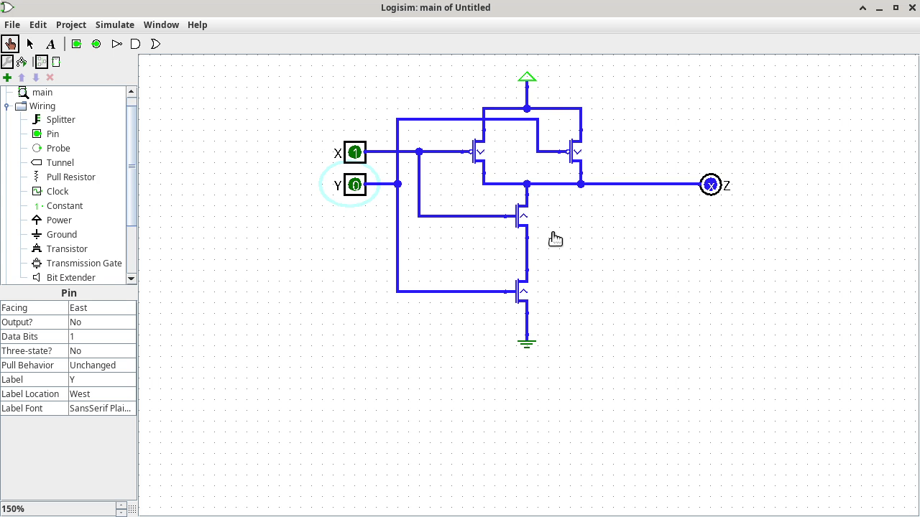
{"action": "key", "text": "alt+Tab"}
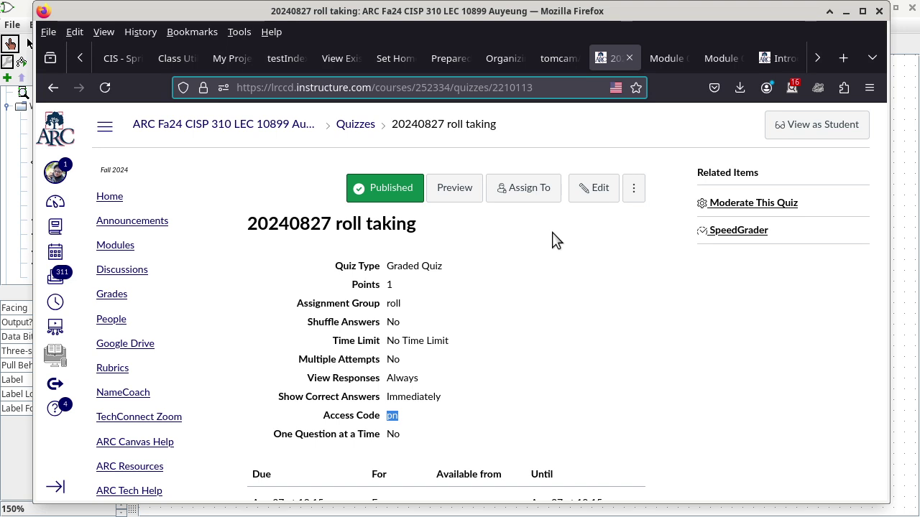
Step: Return to Mousepad, write the expression Z==!(X && Y) below the truth table and highlight its !(X && Y) part
{"action": "key", "text": "alt+Tab"}
{"action": "key", "text": "alt+Tab"}
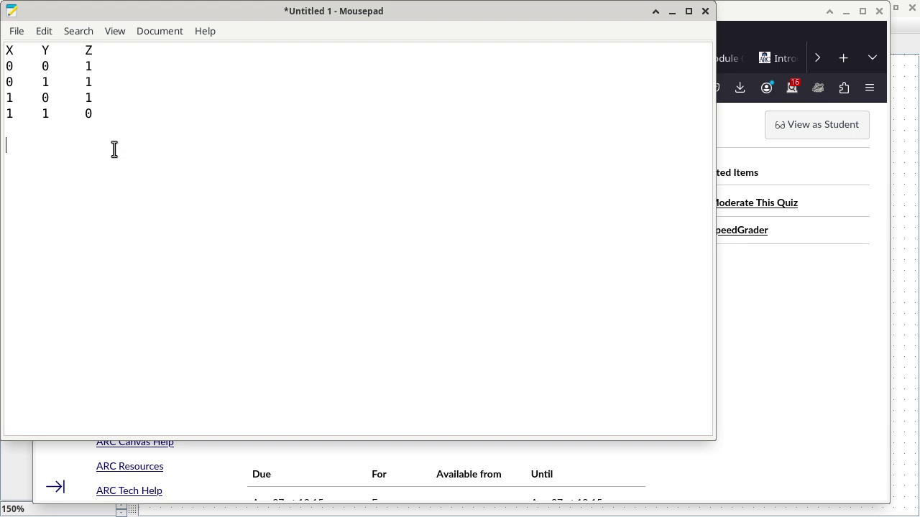
{"action": "type", "text": "Z==!(X && Y)"}
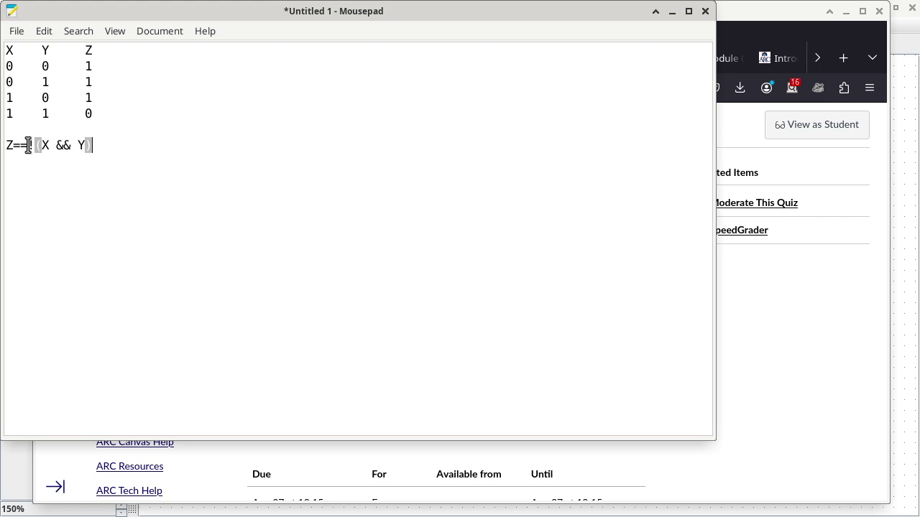
{"action": "left_click_drag", "start_coordinate": [28, 146], "coordinate": [103, 149]}
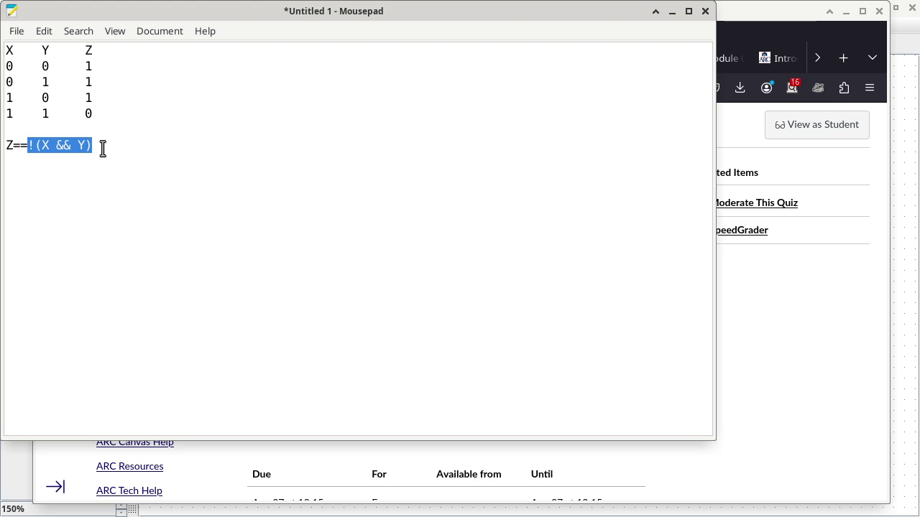
Step: Copy the whole X, Y, Z truth table and paste it below the expression, separated by blank lines
{"action": "key", "text": "Up"}
{"action": "key", "text": "Up"}
{"action": "key", "text": "Up"}
{"action": "key", "text": "Up"}
{"action": "key", "text": "Up"}
{"action": "key", "text": "Up"}
{"action": "key", "text": "Left"}
{"action": "key", "text": "Left"}
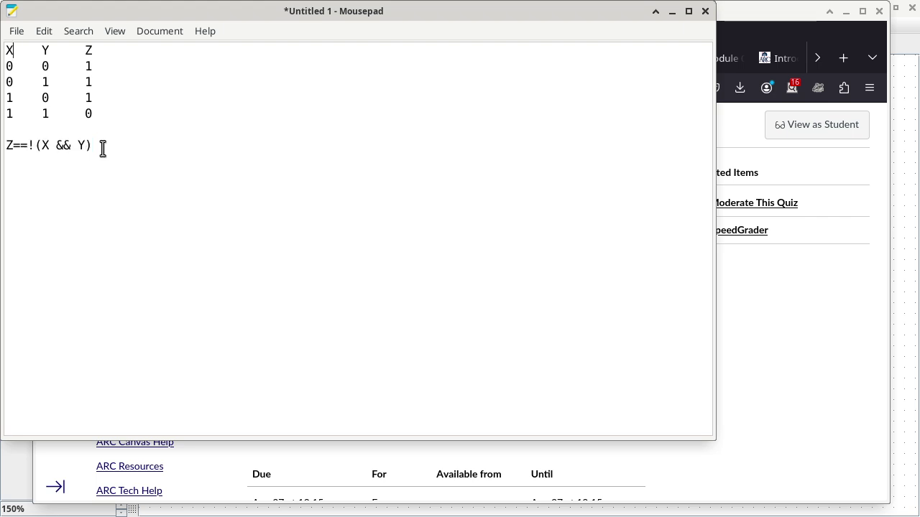
{"action": "key", "text": "shift+Down"}
{"action": "key", "text": "shift+Down"}
{"action": "key", "text": "shift+Down"}
{"action": "key", "text": "shift+Down"}
{"action": "key", "text": "shift+Down"}
{"action": "key", "text": "shift+Down"}
{"action": "key", "text": "ctrl+c"}
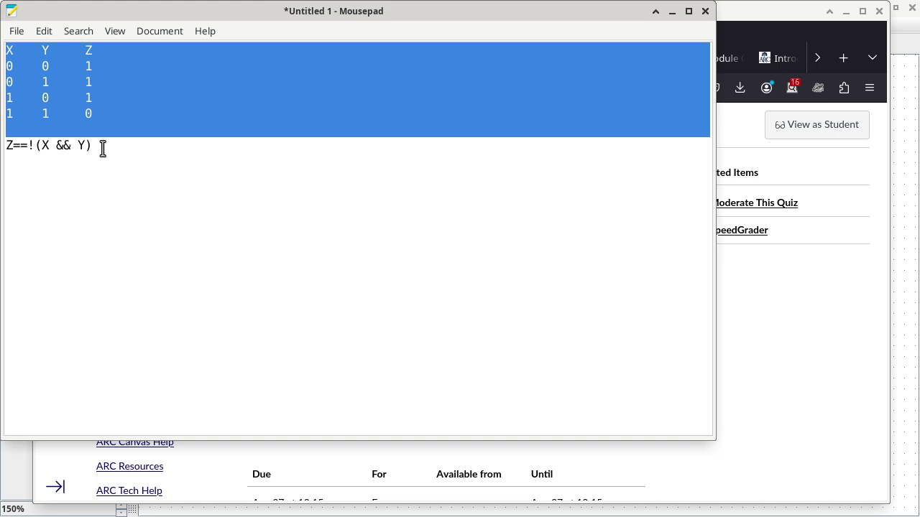
{"action": "key", "text": "End"}
{"action": "key", "text": "Return"}
{"action": "key", "text": "Return"}
{"action": "key", "text": "Return"}
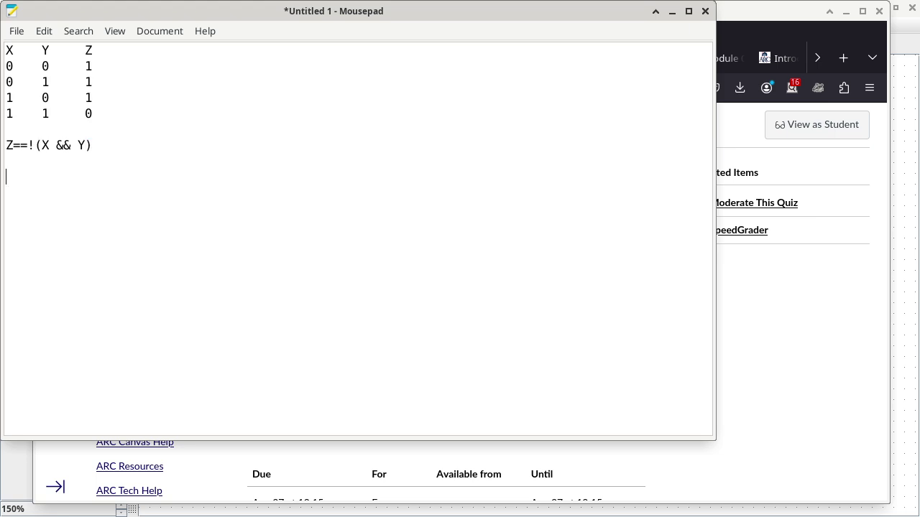
{"action": "key", "text": "ctrl+v"}
Step: Replace the Z heading of the copied truth table with !(X && Y)
{"action": "key", "text": "Up"}
{"action": "key", "text": "Up"}
{"action": "key", "text": "Up"}
{"action": "key", "text": "Up"}
{"action": "key", "text": "Up"}
{"action": "left_click", "coordinate": [6, 193]}
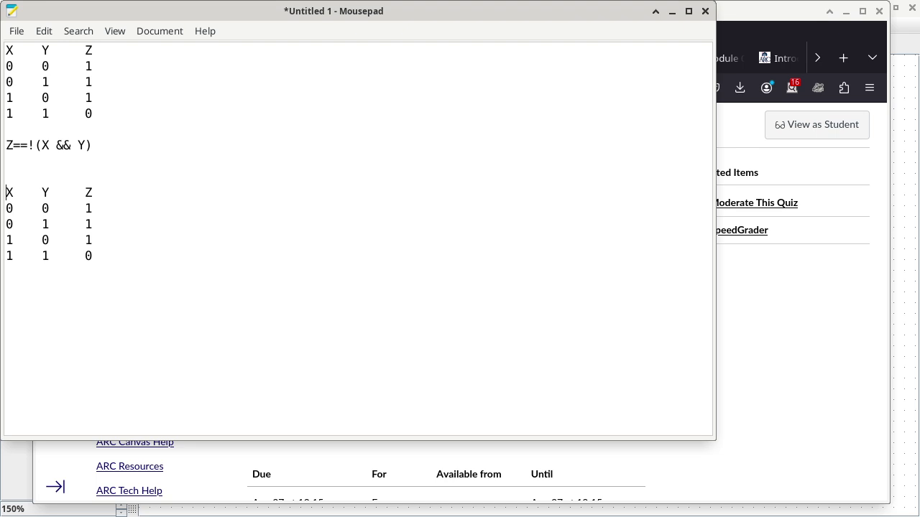
{"action": "key", "text": "Right"}
{"action": "key", "text": "Right"}
{"action": "key", "text": "Right"}
{"action": "key", "text": "Right"}
{"action": "key", "text": "Right"}
{"action": "key", "text": "BackSpace"}
{"action": "type", "text": "!(X && Y)"}
Step: Replace all four result values in the !(X && Y) column of the copied table with question marks
{"action": "key", "text": "Right"}
{"action": "key", "text": "Right"}
{"action": "key", "text": "Right"}
{"action": "key", "text": "Right"}
{"action": "key", "text": "Right"}
{"action": "key", "text": "Right"}
{"action": "key", "text": "Right"}
{"action": "key", "text": "Right"}
{"action": "key", "text": "Right"}
{"action": "key", "text": "Right"}
{"action": "key", "text": "Right"}
{"action": "key", "text": "Right"}
{"action": "key", "text": "shift+Right"}
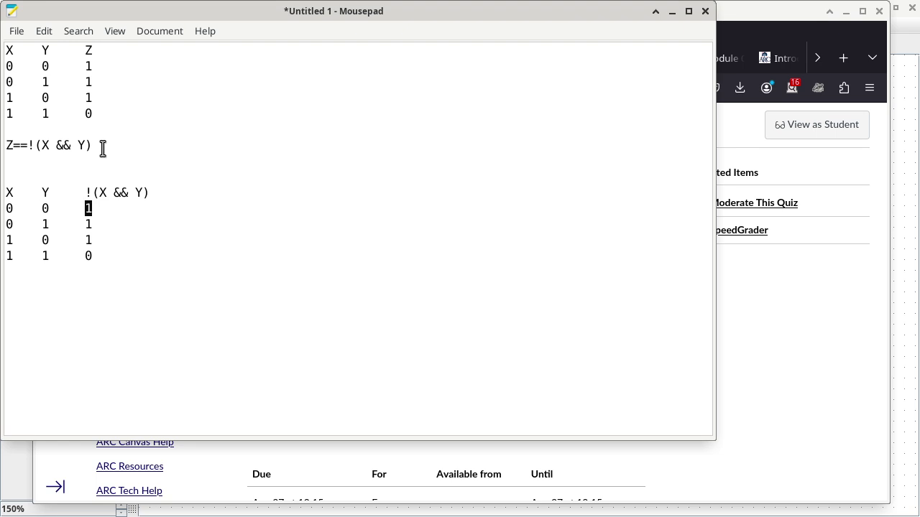
{"action": "type", "text": "?"}
{"action": "key", "text": "Down"}
{"action": "key", "text": "shift+Left"}
{"action": "type", "text": "?"}
{"action": "key", "text": "Down"}
{"action": "key", "text": "Down"}
{"action": "key", "text": "Up"}
{"action": "key", "text": "shift+Left"}
{"action": "type", "text": "?"}
{"action": "key", "text": "Down"}
{"action": "key", "text": "Down"}
{"action": "key", "text": "Down"}
{"action": "key", "text": "Up"}
{"action": "key", "text": "Up"}
{"action": "key", "text": "Down"}
{"action": "key", "text": "Up"}
{"action": "key", "text": "shift+Left"}
{"action": "type", "text": "?"}
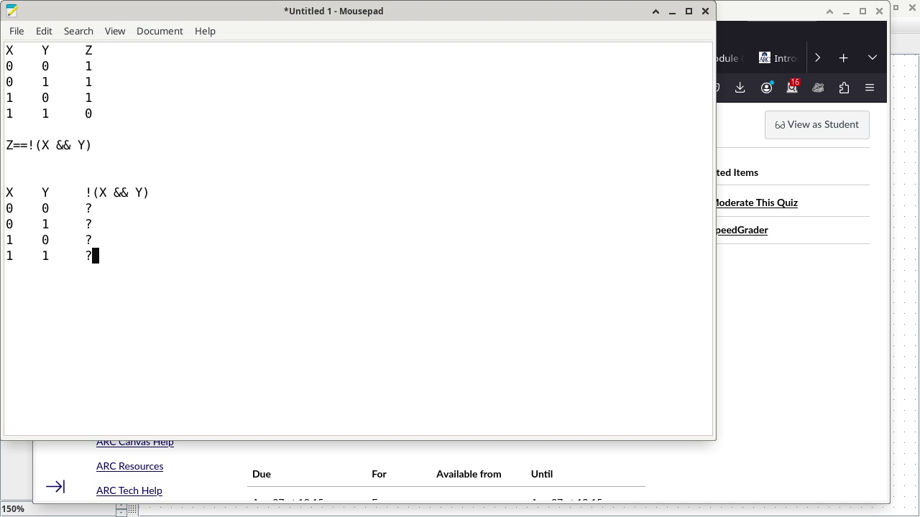
Step: Switch to Firefox and review the Module 0281 page from the 2N2P circuit analysis through the "Nand is all we need!" section
{"action": "key", "text": "alt+Tab"}
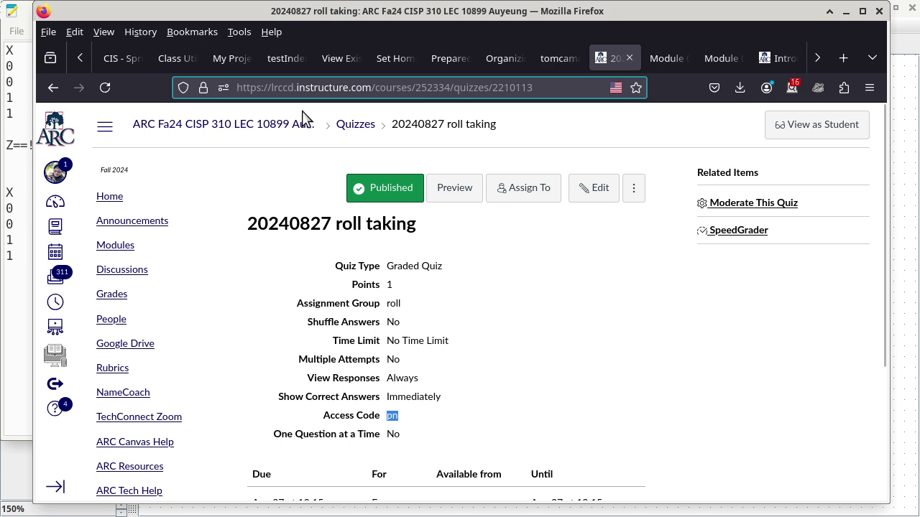
{"action": "left_click", "coordinate": [659, 60]}
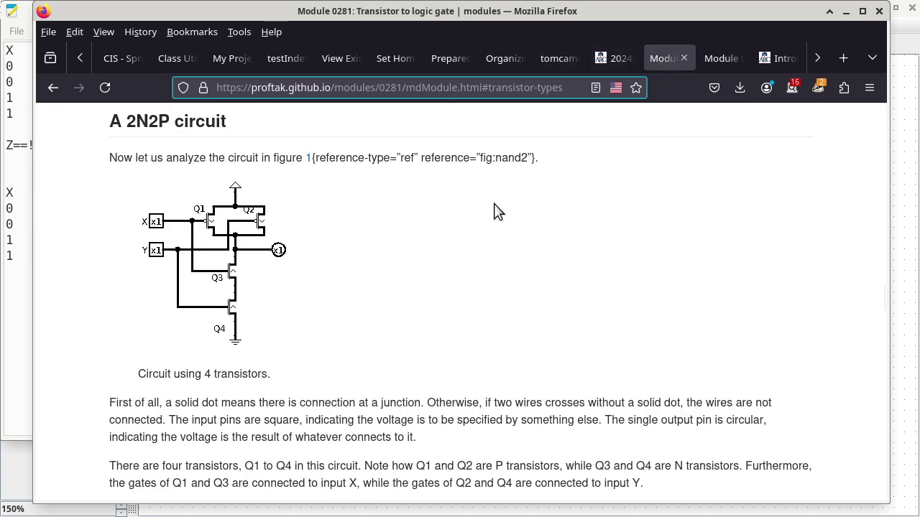
{"action": "scroll", "coordinate": [507, 257], "scroll_direction": "down", "scroll_amount": 3}
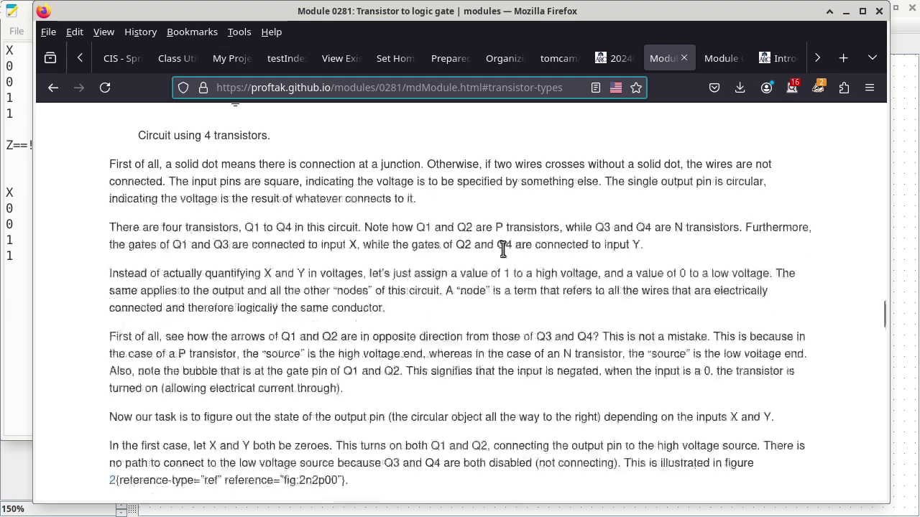
{"action": "scroll", "coordinate": [507, 256], "scroll_direction": "down", "scroll_amount": 15}
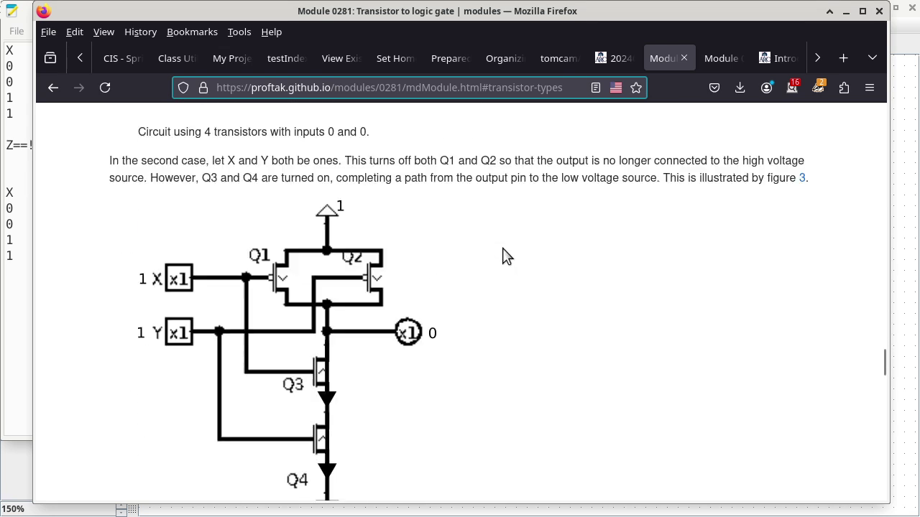
{"action": "scroll", "coordinate": [507, 256], "scroll_direction": "down", "scroll_amount": 4}
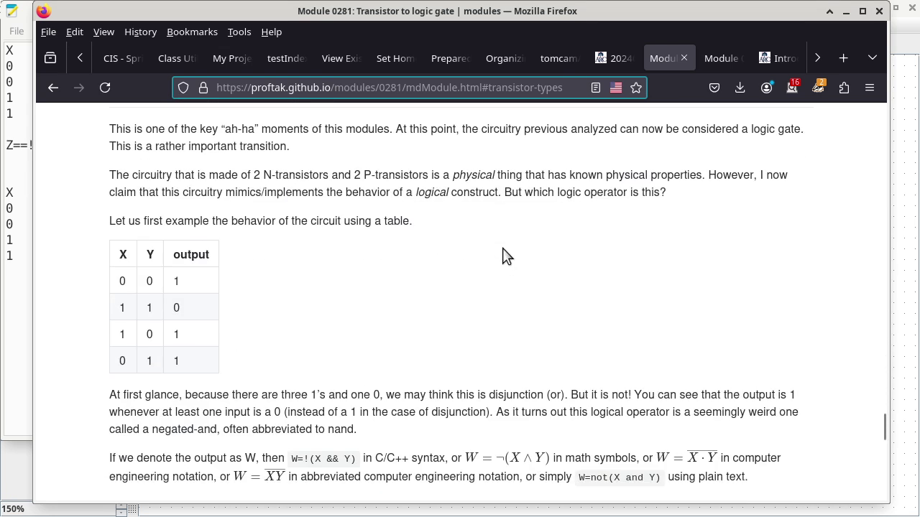
{"action": "scroll", "coordinate": [503, 249], "scroll_direction": "down", "scroll_amount": 3}
{"action": "scroll", "coordinate": [503, 249], "scroll_direction": "down", "scroll_amount": 2}
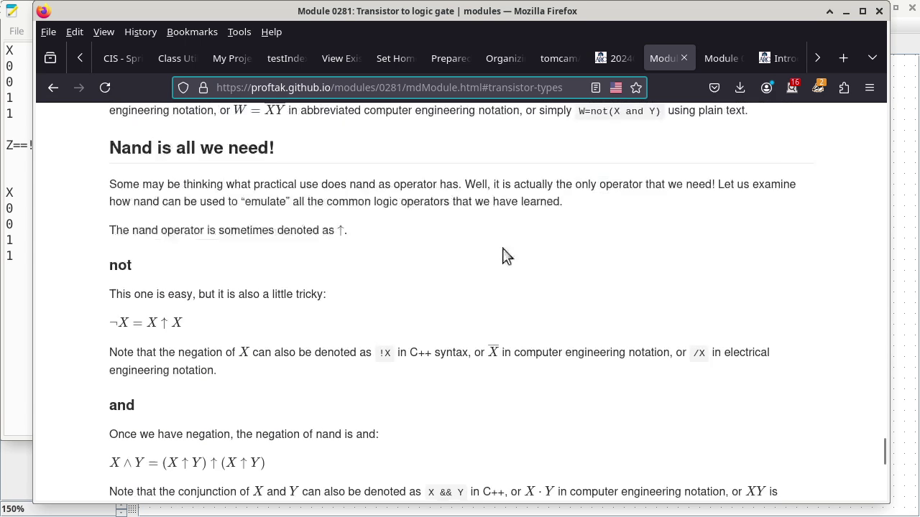
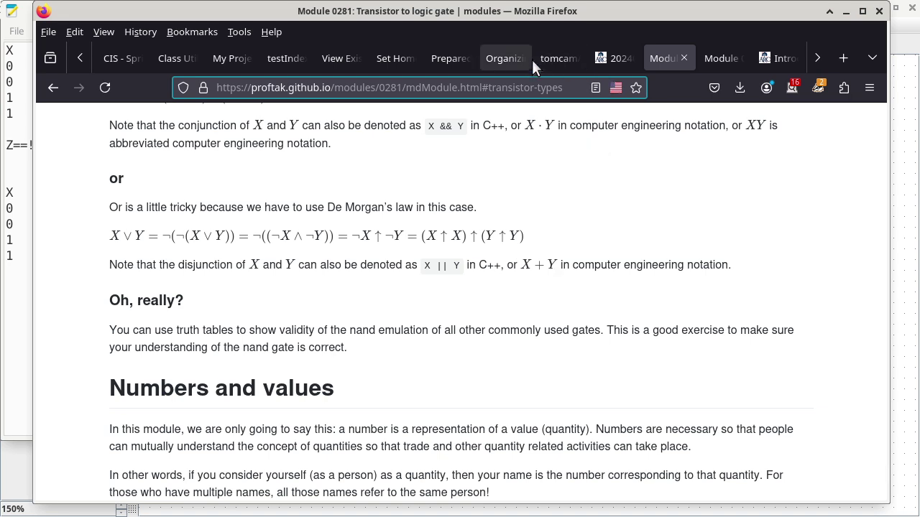
Step: Open the CISP 310 course home page in Canvas and look through the items of the "Physical states, gates and numbers" module
{"action": "left_click", "coordinate": [614, 59]}
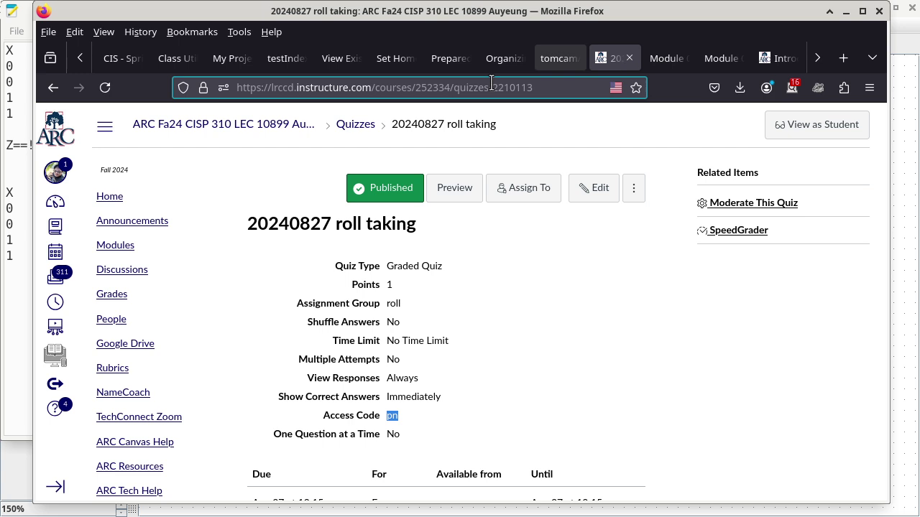
{"action": "left_click", "coordinate": [278, 130]}
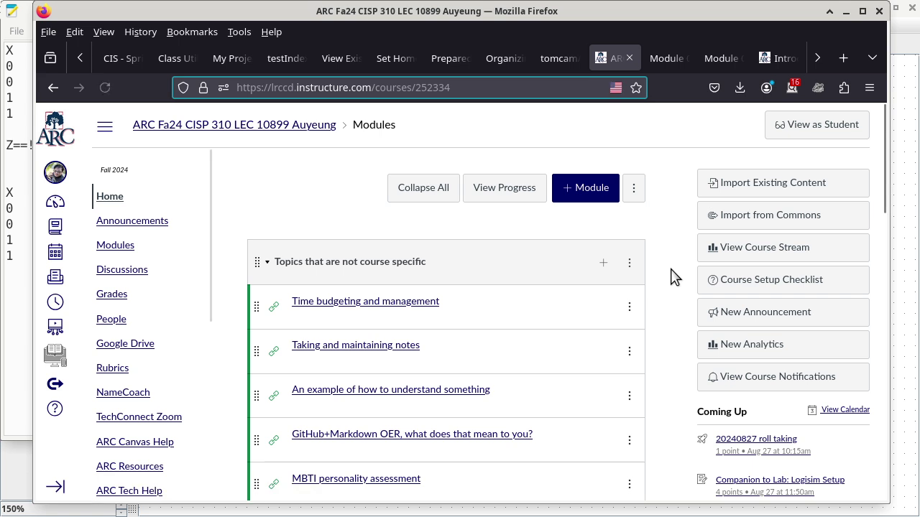
{"action": "scroll", "coordinate": [674, 277], "scroll_direction": "down", "scroll_amount": 5}
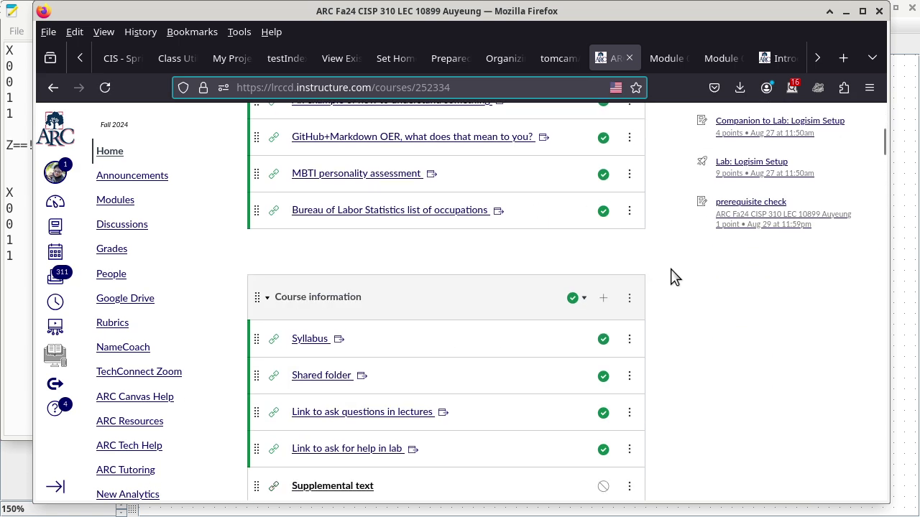
{"action": "scroll", "coordinate": [674, 277], "scroll_direction": "down", "scroll_amount": 7}
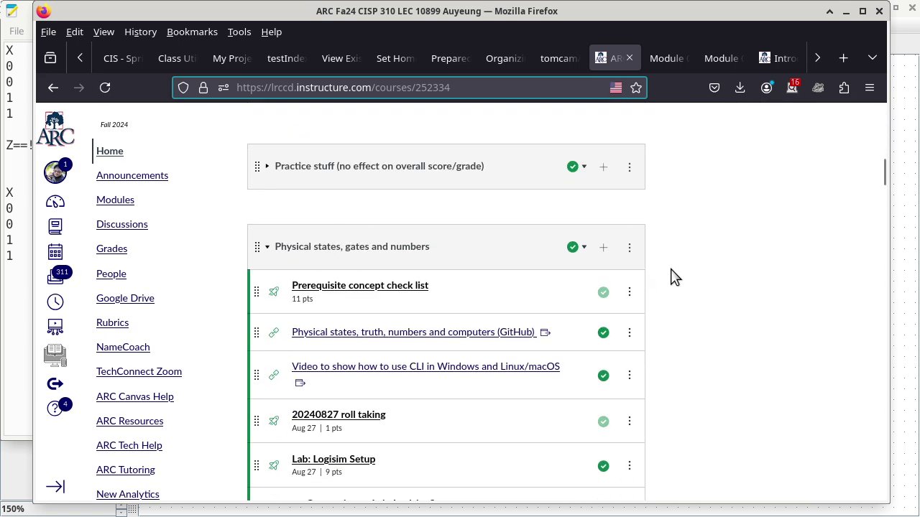
{"action": "scroll", "coordinate": [674, 277], "scroll_direction": "down", "scroll_amount": 3}
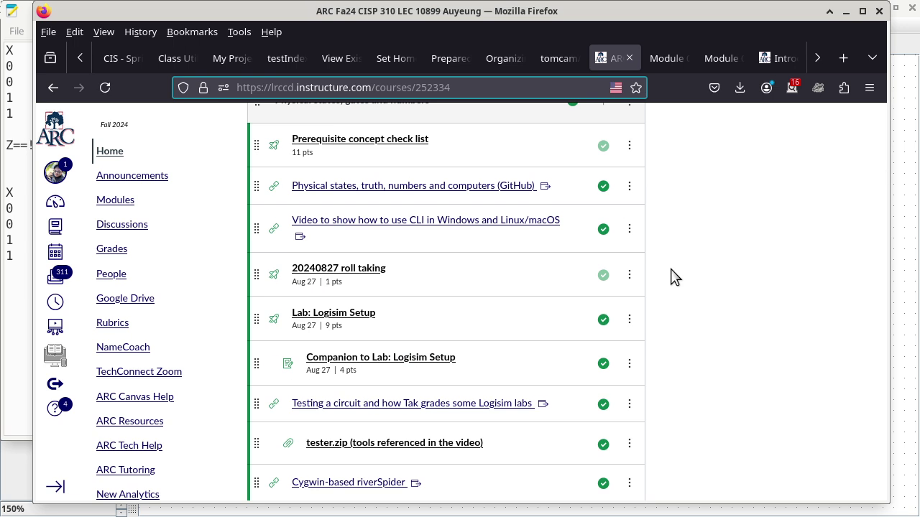
{"action": "scroll", "coordinate": [674, 278], "scroll_direction": "down", "scroll_amount": 1}
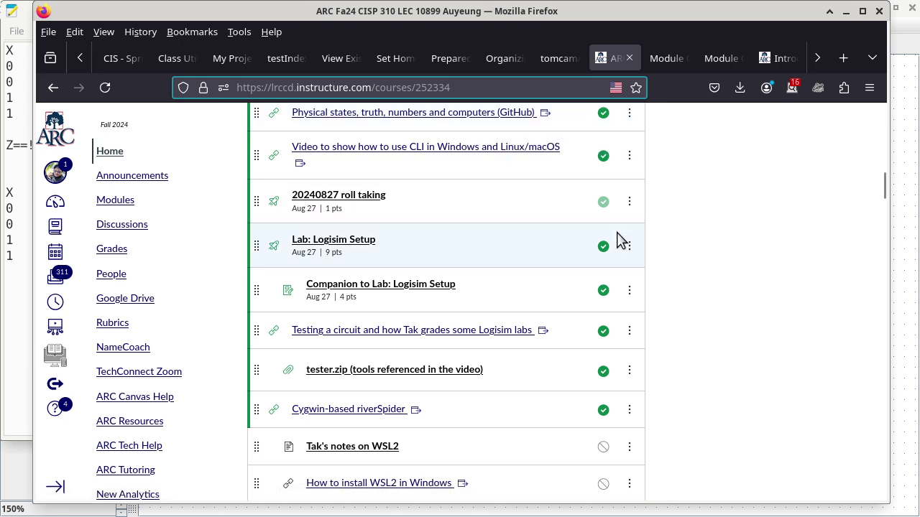
{"action": "scroll", "coordinate": [677, 250], "scroll_direction": "down", "scroll_amount": 3}
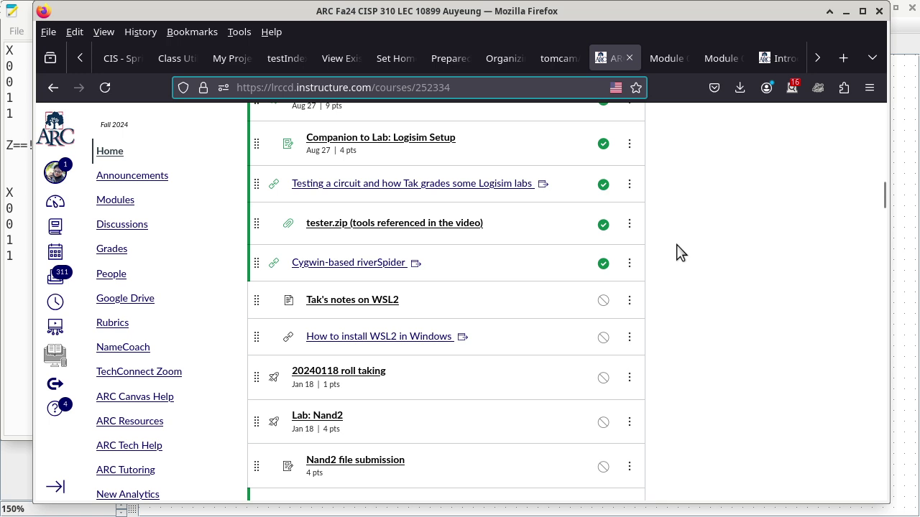
{"action": "scroll", "coordinate": [678, 250], "scroll_direction": "down", "scroll_amount": 4}
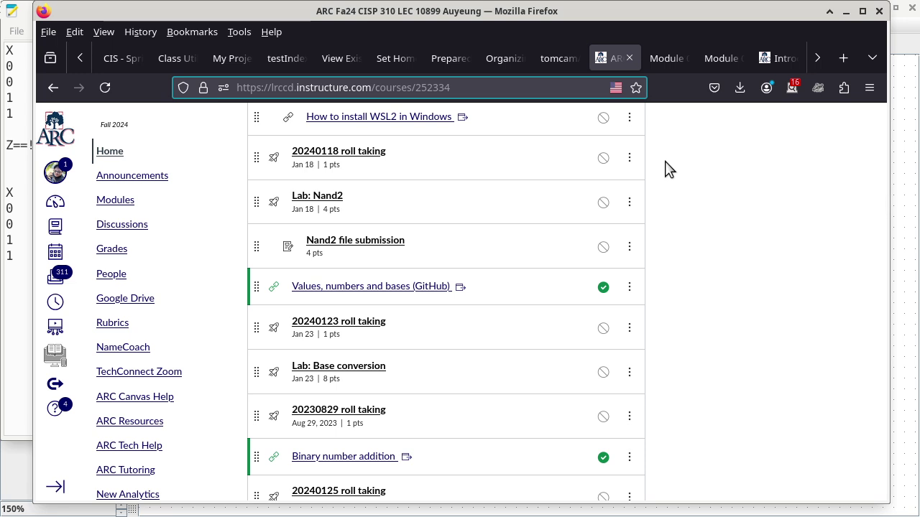
Step: Switch to Logisim and delete the X and Y input pins and the Z output pin from the transistor circuit
{"action": "key", "text": "alt+Tab"}
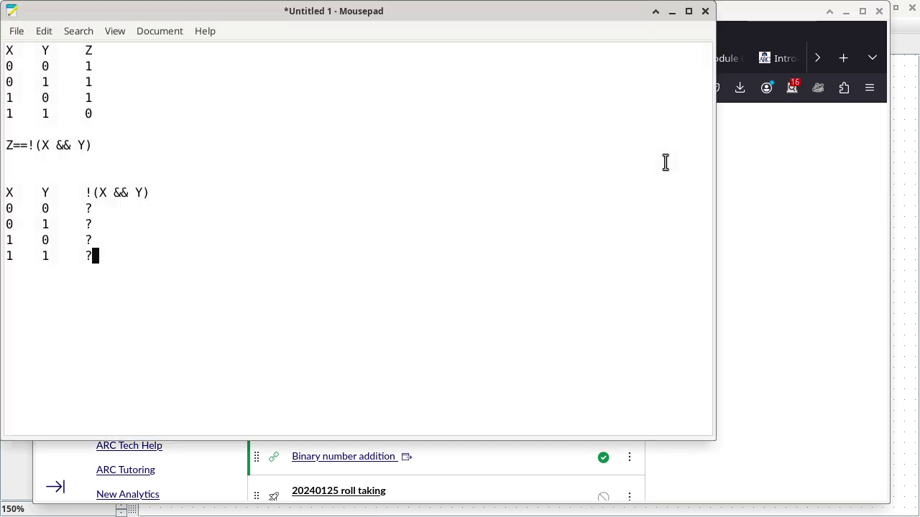
{"action": "key", "text": "alt+Tab"}
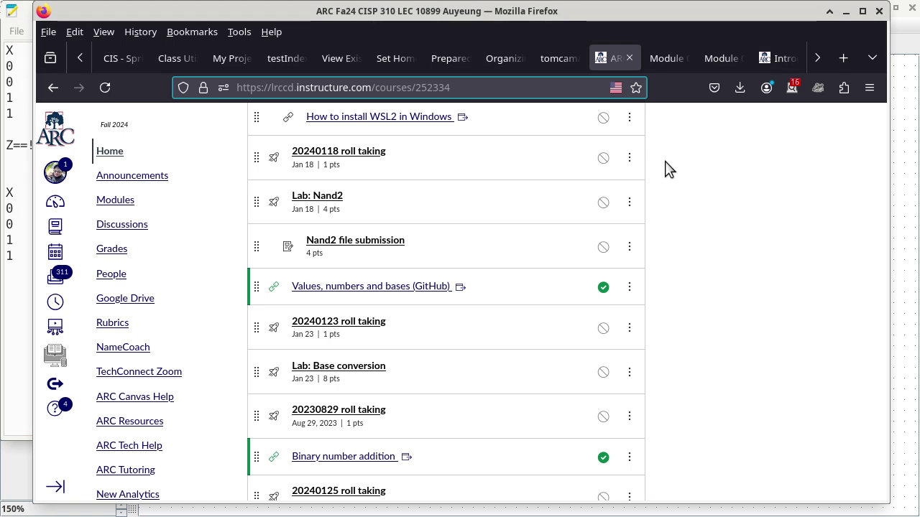
{"action": "key", "text": "alt+Tab"}
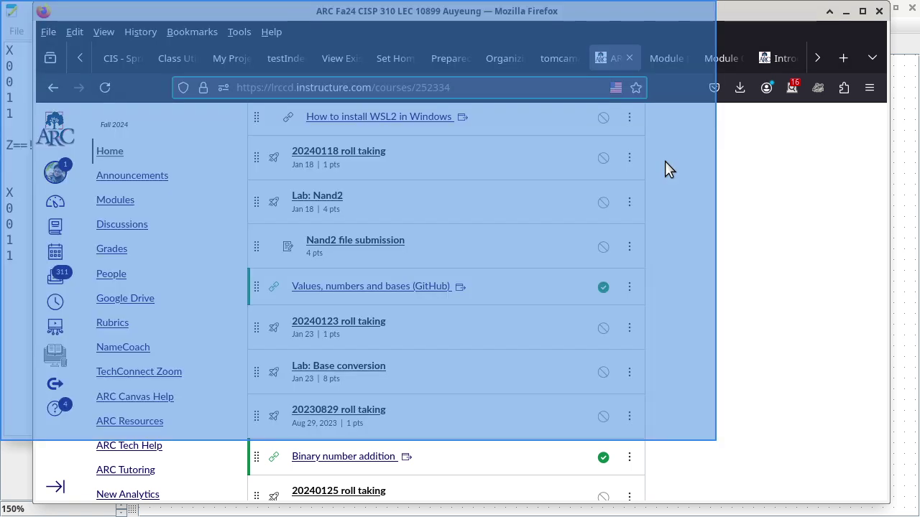
{"action": "key", "text": "alt+Tab"}
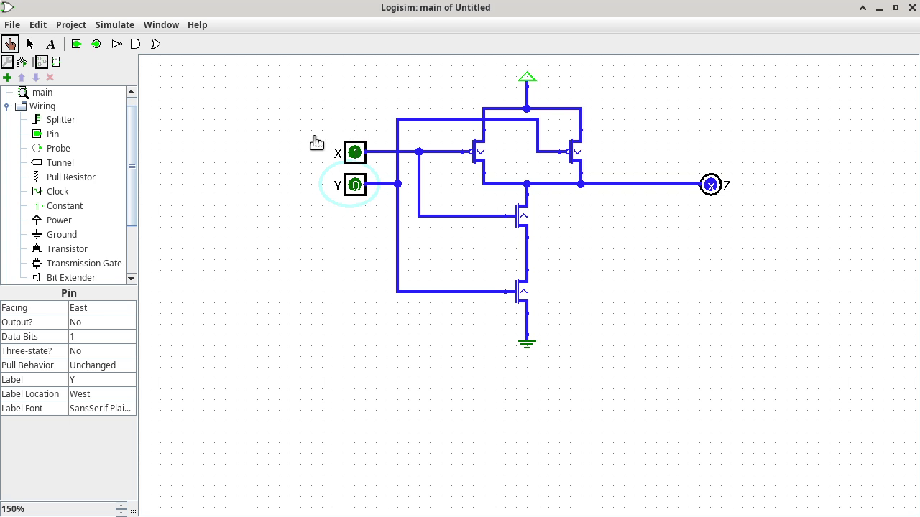
{"action": "left_click", "coordinate": [30, 44]}
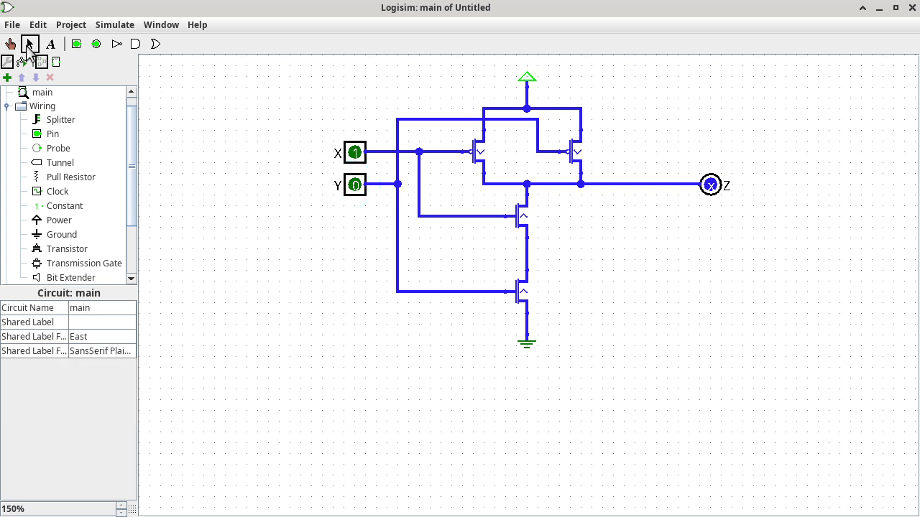
{"action": "left_click_drag", "start_coordinate": [321, 116], "coordinate": [386, 229]}
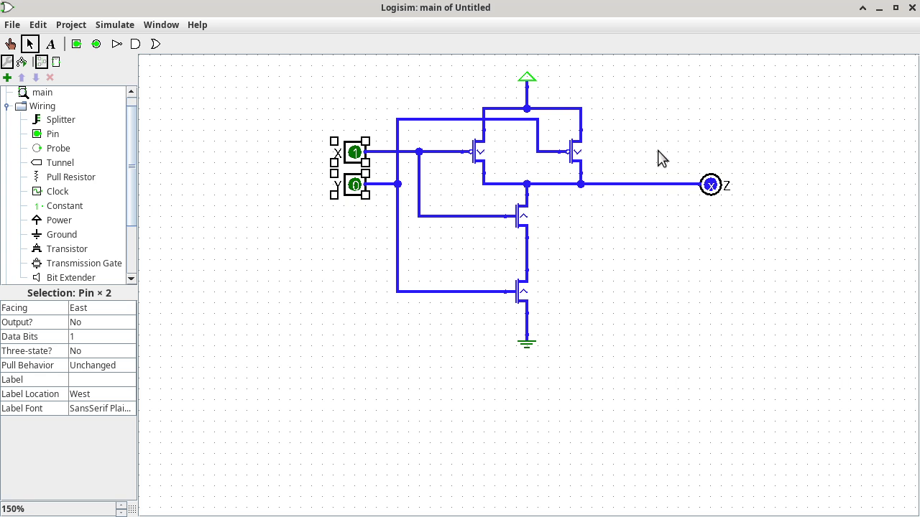
{"action": "key", "text": "Delete"}
{"action": "left_click_drag", "start_coordinate": [654, 155], "coordinate": [775, 240]}
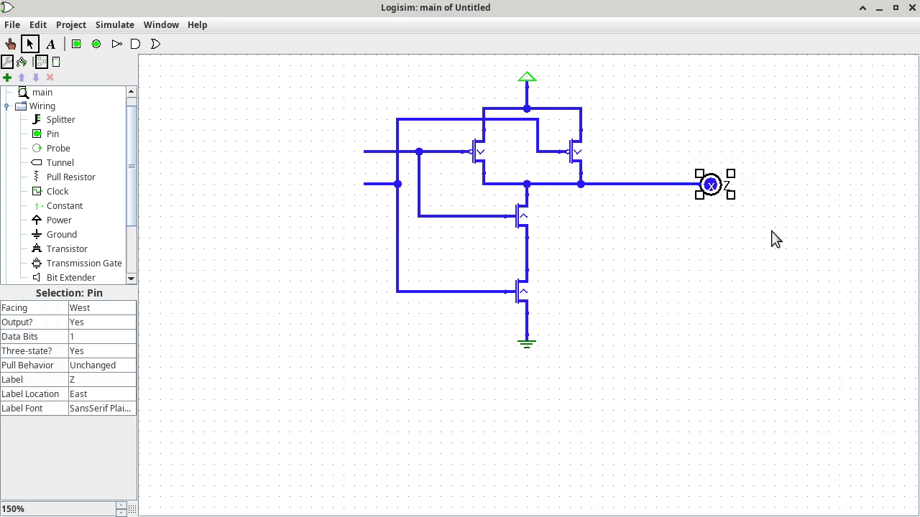
{"action": "key", "text": "Delete"}
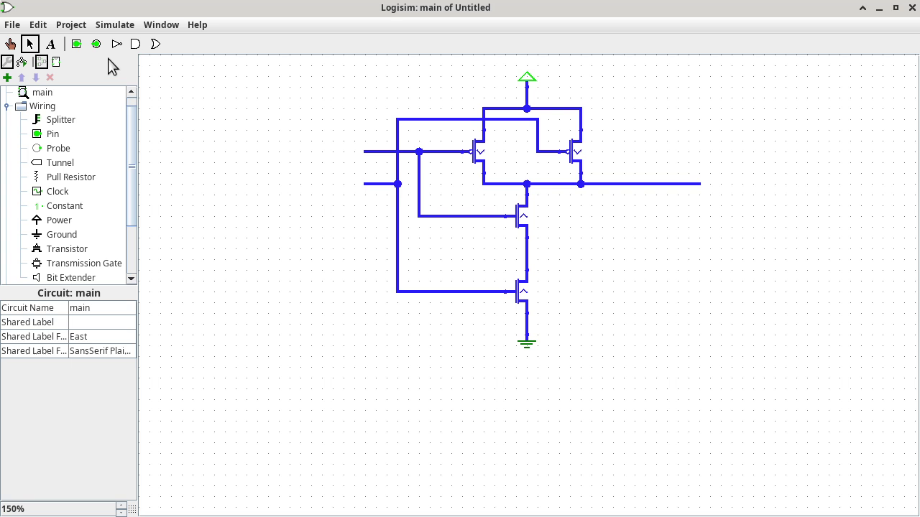
Step: Place an input pin left of the transistor circuit, set its data bits to 8 and draw a short wire from its output
{"action": "left_click", "coordinate": [78, 46]}
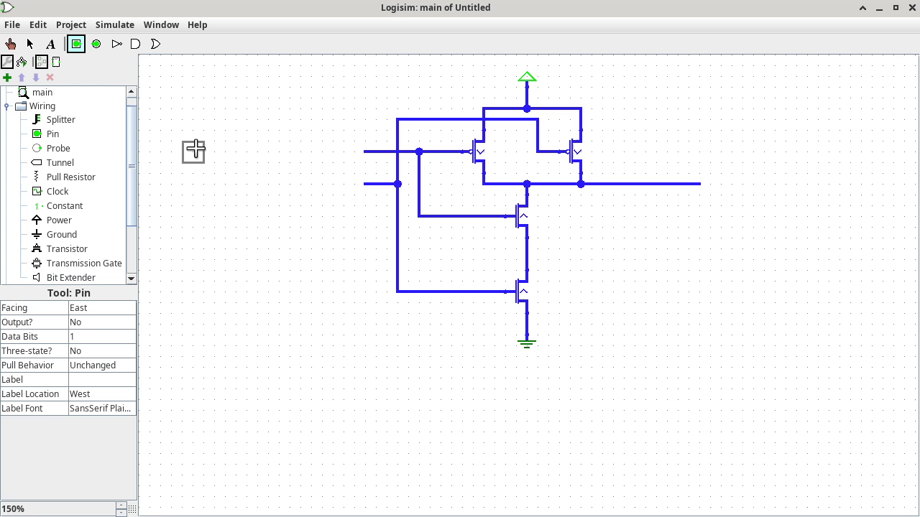
{"action": "left_click", "coordinate": [284, 151]}
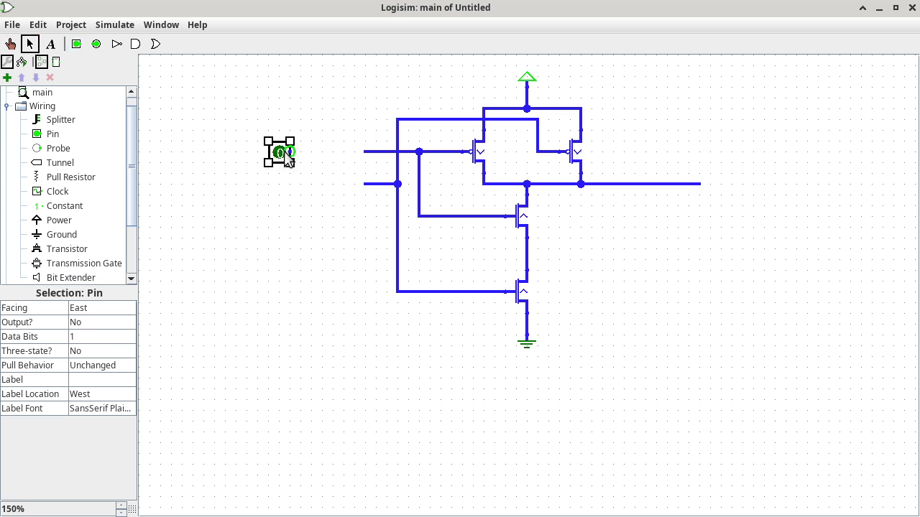
{"action": "left_click", "coordinate": [120, 341]}
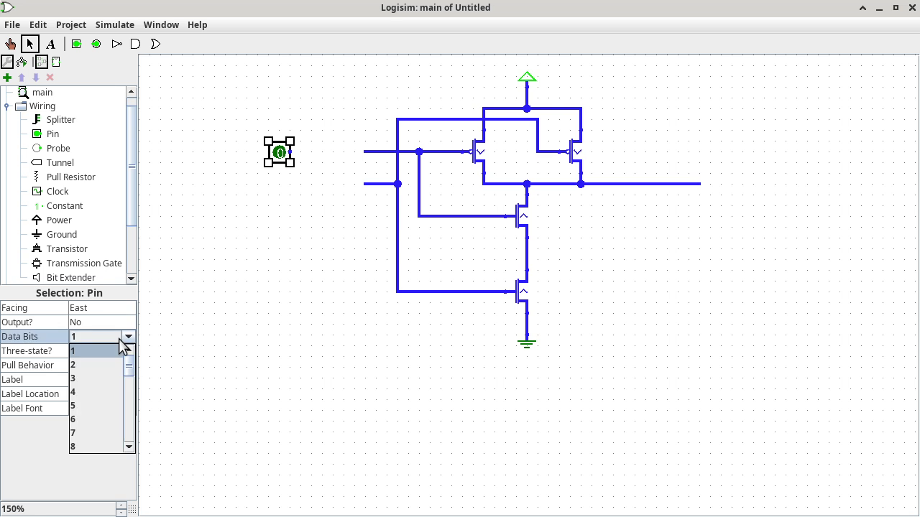
{"action": "left_click", "coordinate": [109, 443]}
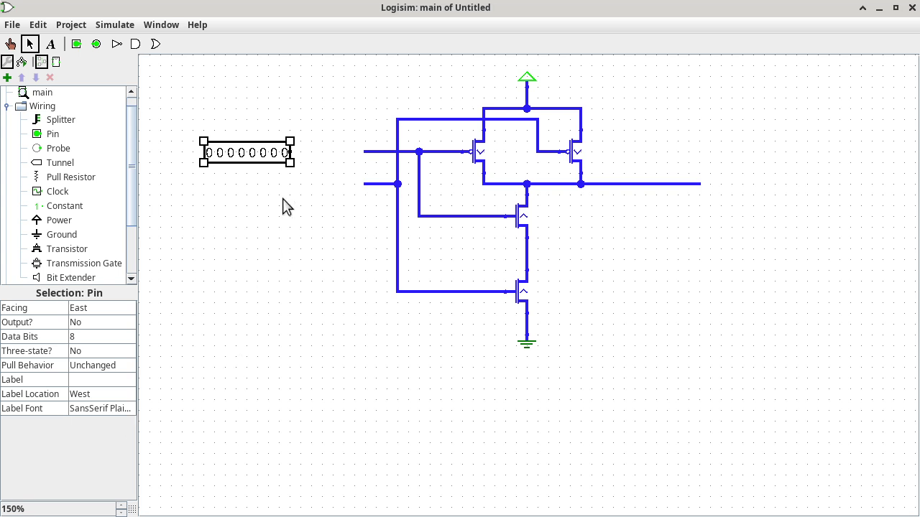
{"action": "left_click_drag", "start_coordinate": [291, 153], "coordinate": [322, 152]}
Step: Select the 8-bit input pin together with its wire and move both farther left, away from the transistor circuit
{"action": "left_click", "coordinate": [202, 118]}
{"action": "left_click_drag", "start_coordinate": [188, 115], "coordinate": [291, 173]}
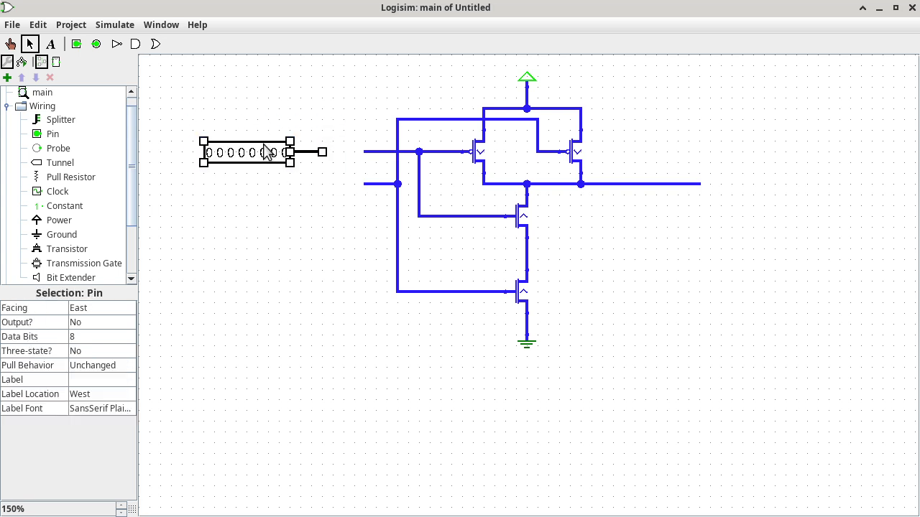
{"action": "right_click", "coordinate": [265, 145]}
{"action": "right_click", "coordinate": [250, 146]}
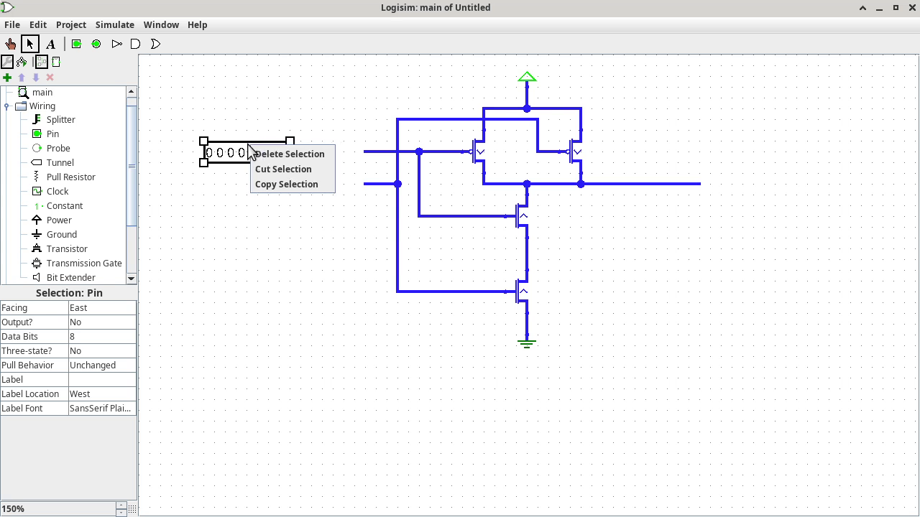
{"action": "right_click", "coordinate": [233, 145]}
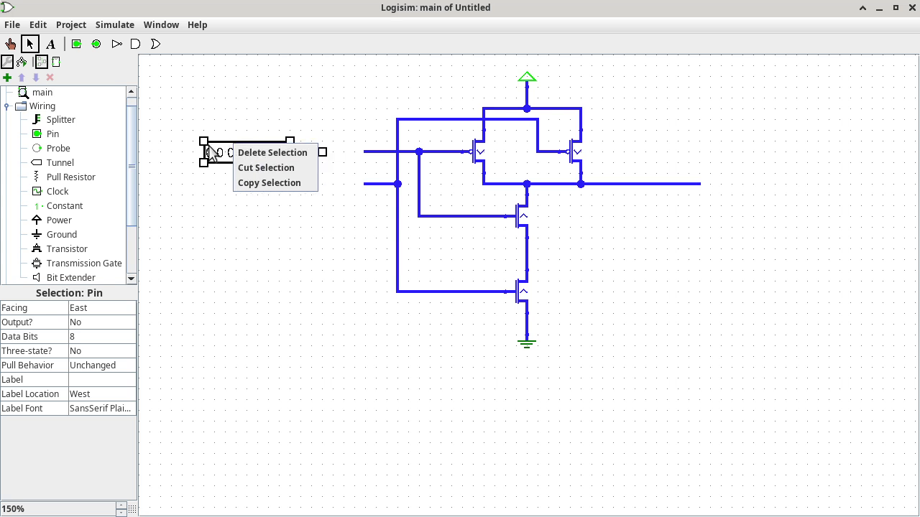
{"action": "left_click", "coordinate": [193, 119]}
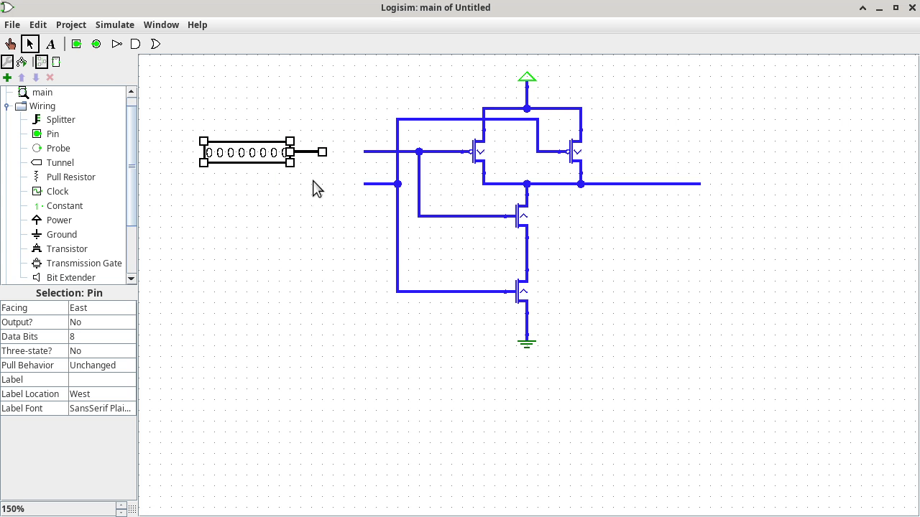
{"action": "left_click_drag", "start_coordinate": [185, 114], "coordinate": [357, 213]}
{"action": "left_click_drag", "start_coordinate": [260, 166], "coordinate": [214, 166]}
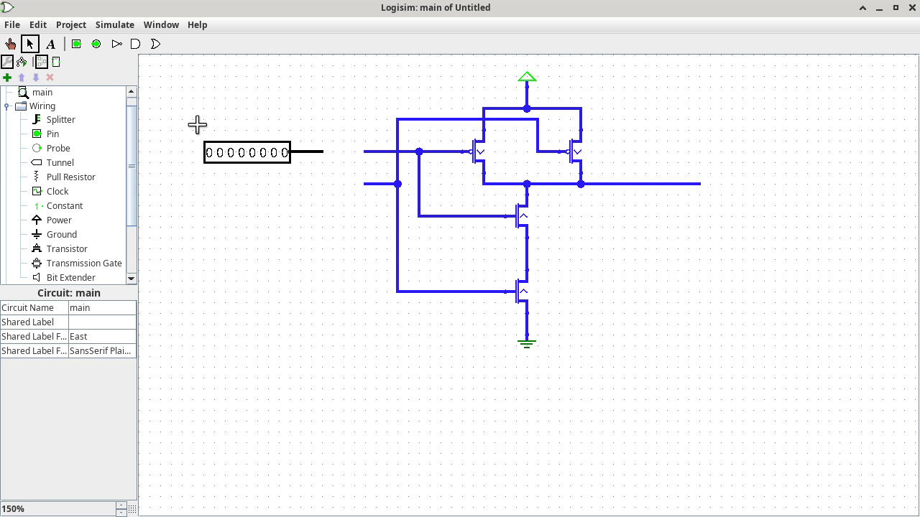
{"action": "left_click_drag", "start_coordinate": [197, 125], "coordinate": [359, 209]}
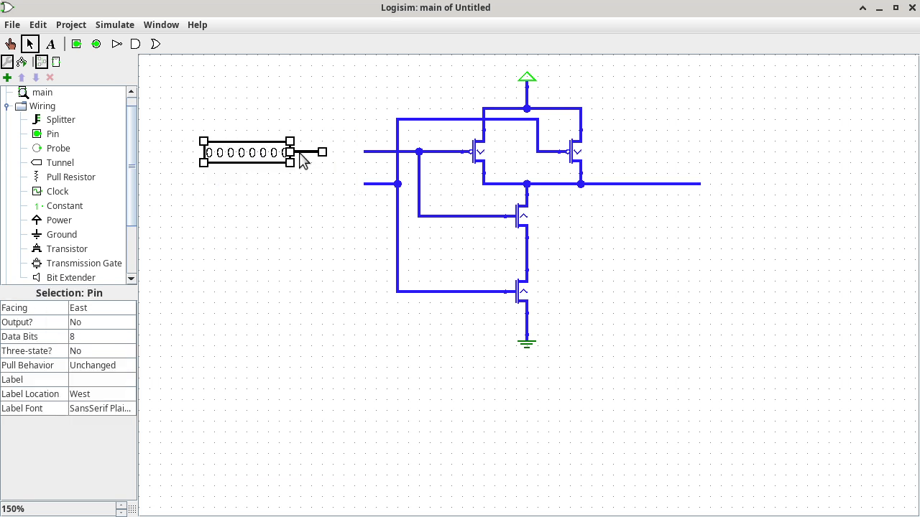
{"action": "left_click_drag", "start_coordinate": [303, 151], "coordinate": [260, 150]}
{"action": "left_click", "coordinate": [251, 89]}
Step: Place an east-facing splitter with a fan out of 2 and bit width in of 2 below the 8-bit pin's wire
{"action": "left_click", "coordinate": [63, 123]}
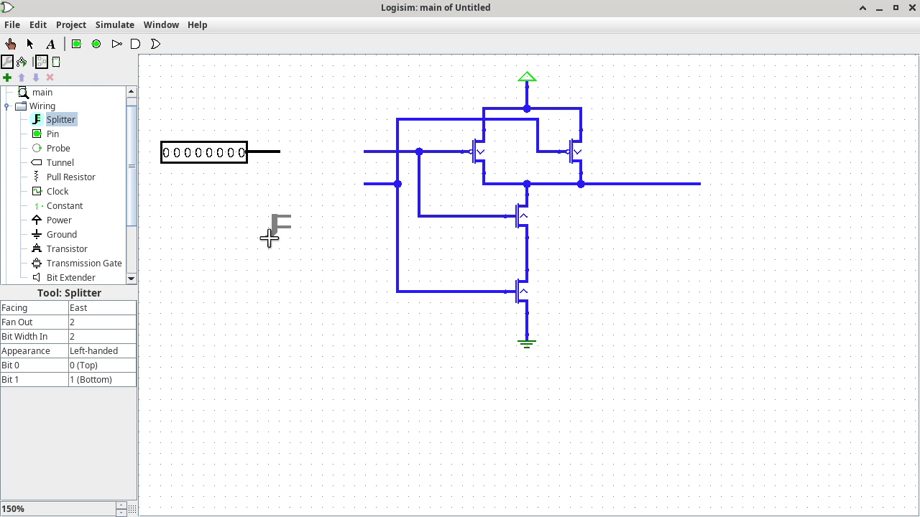
{"action": "left_click", "coordinate": [268, 269]}
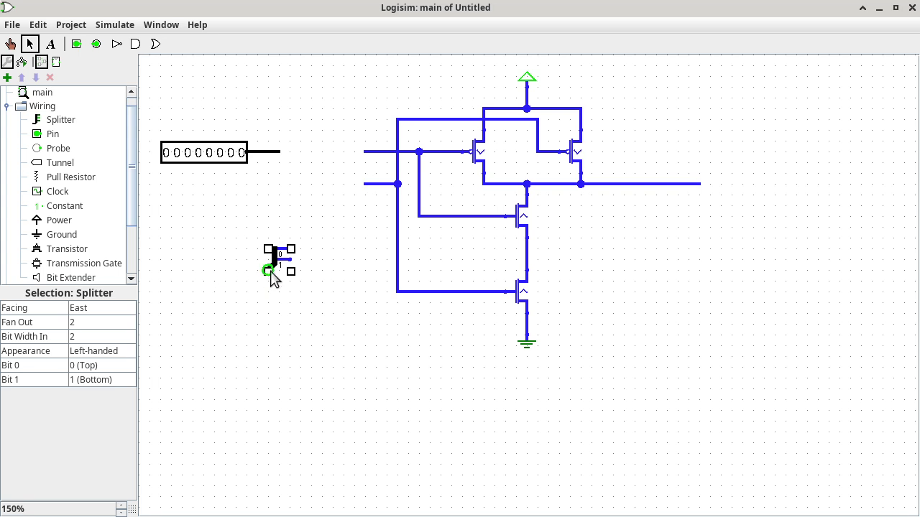
Step: Set the splitter's bit width in to 8 and move it onto the end of the 8-bit input pin's wire
{"action": "left_click", "coordinate": [113, 338]}
{"action": "left_click", "coordinate": [103, 433]}
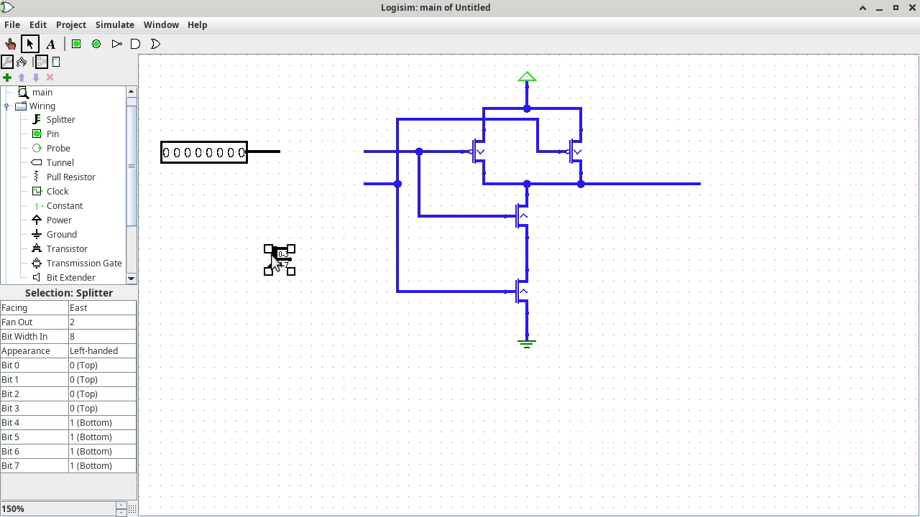
{"action": "left_click_drag", "start_coordinate": [270, 253], "coordinate": [285, 147]}
{"action": "left_click", "coordinate": [312, 191]}
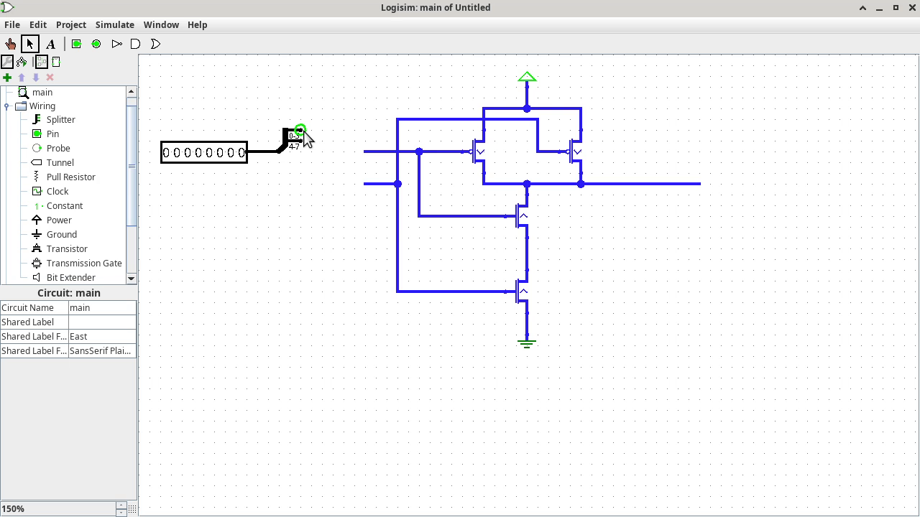
Step: Wire the splitter's 0-3 output to the transistor circuit's upper input wire and its 4-7 output to the lower input wire
{"action": "left_click_drag", "start_coordinate": [303, 133], "coordinate": [354, 152]}
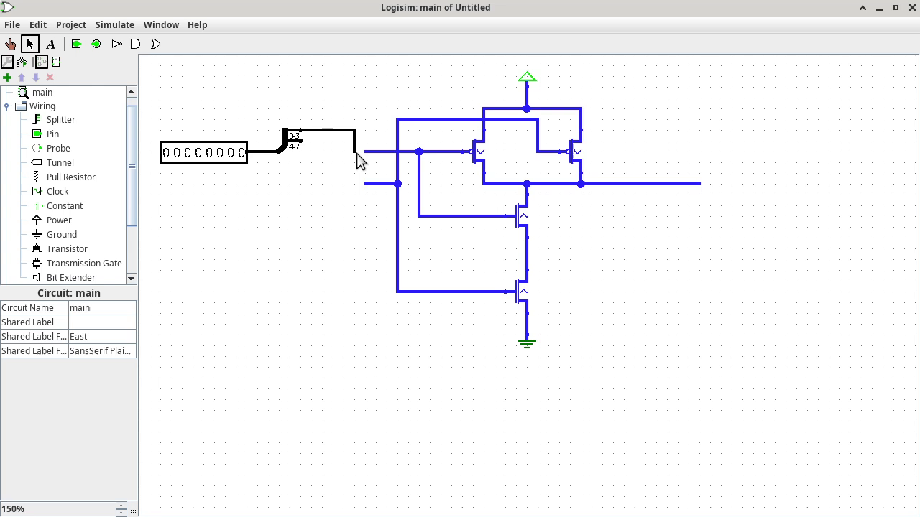
{"action": "left_click", "coordinate": [357, 154]}
{"action": "left_click", "coordinate": [374, 127]}
{"action": "left_click_drag", "start_coordinate": [353, 153], "coordinate": [365, 152]}
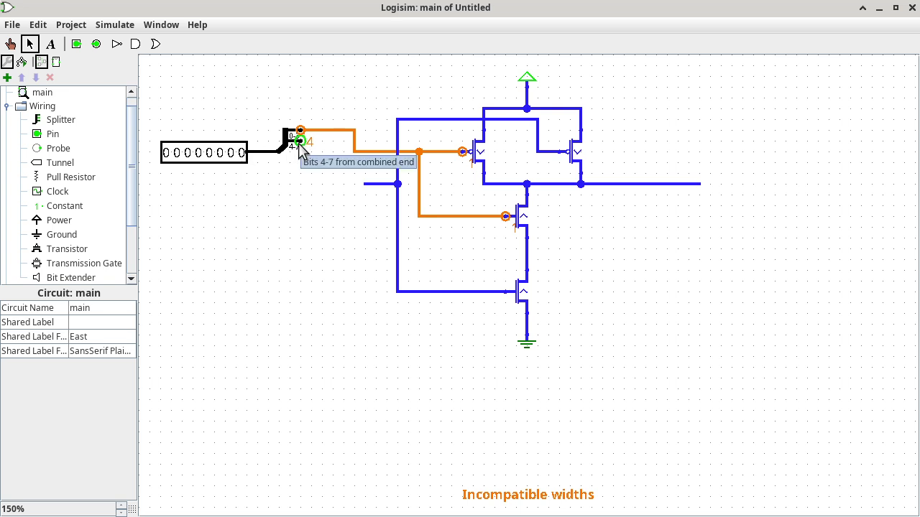
{"action": "mouse_move", "coordinate": [299, 142]}
{"action": "left_mouse_down"}
{"action": "mouse_move", "coordinate": [344, 148]}
{"action": "mouse_move", "coordinate": [335, 188]}
{"action": "mouse_move", "coordinate": [365, 186]}
{"action": "left_mouse_up"}
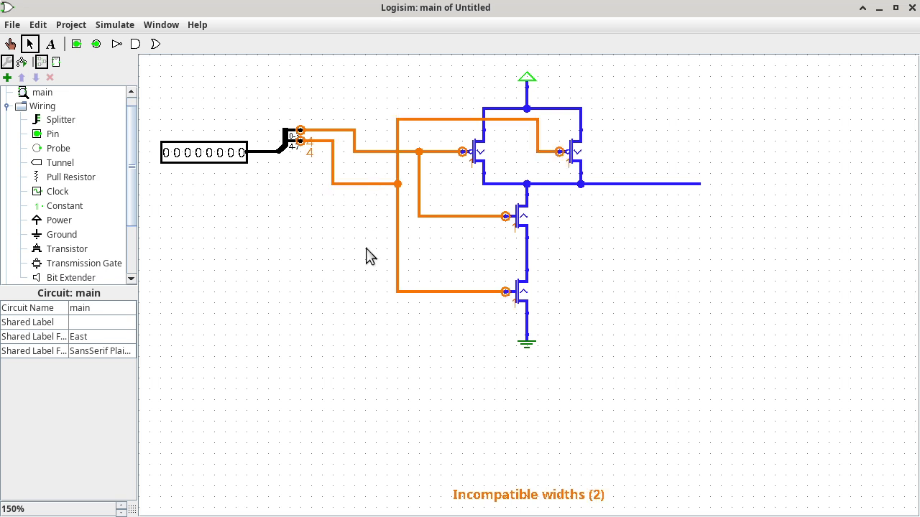
Step: Assign bit 1 of the input splitter to 1 (Bottom) and set bits 2 through 7 to None
{"action": "left_click", "coordinate": [286, 151]}
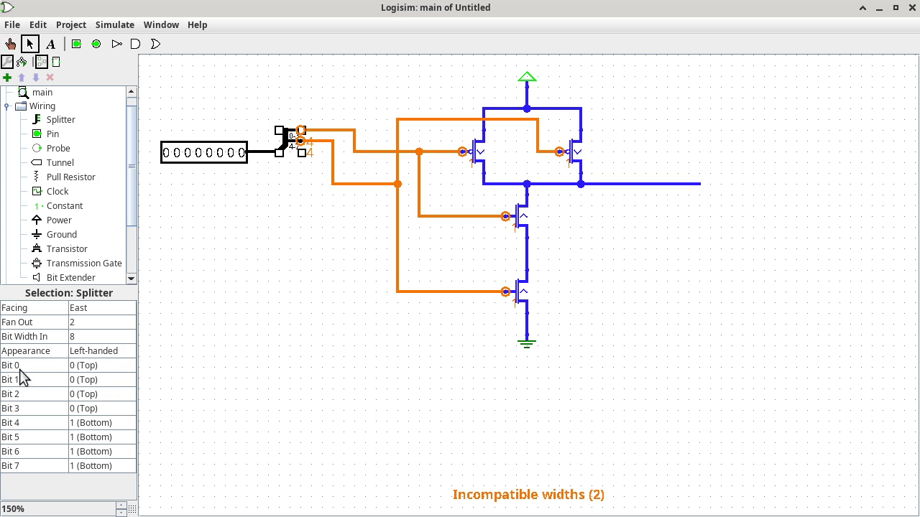
{"action": "left_click", "coordinate": [103, 379]}
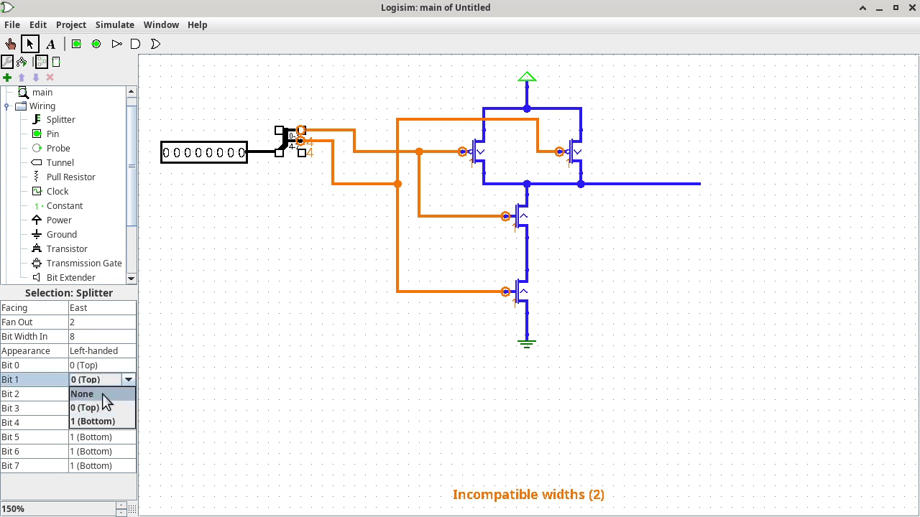
{"action": "left_click", "coordinate": [108, 421]}
{"action": "left_click", "coordinate": [107, 394]}
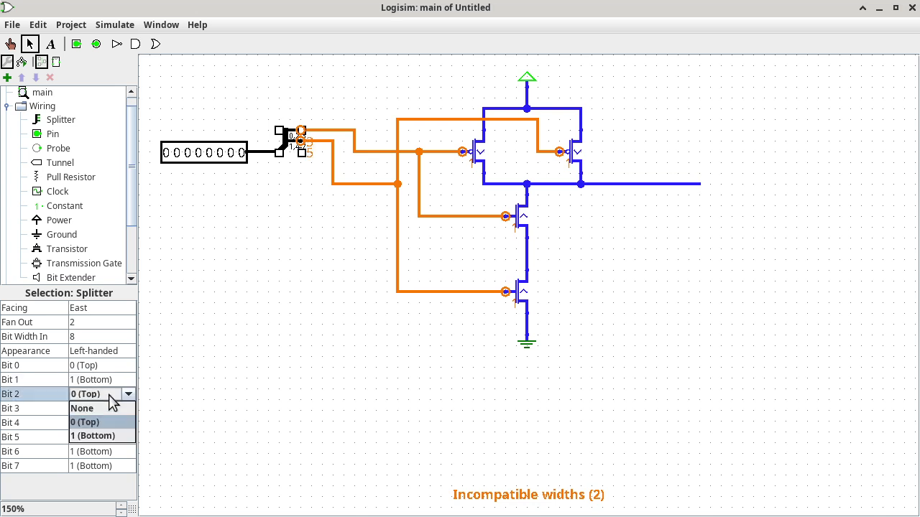
{"action": "left_click", "coordinate": [114, 408]}
{"action": "left_click", "coordinate": [115, 410]}
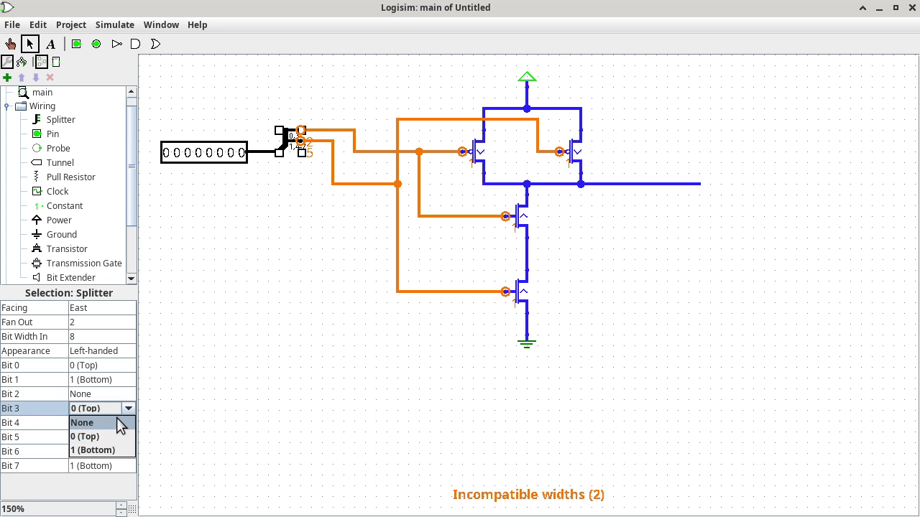
{"action": "left_click", "coordinate": [119, 424]}
{"action": "left_click", "coordinate": [122, 424]}
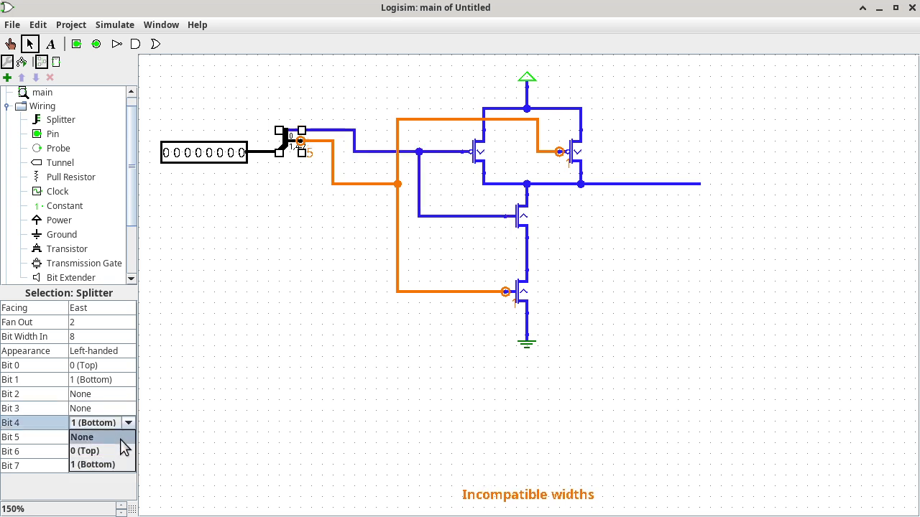
{"action": "left_click", "coordinate": [122, 439]}
{"action": "left_click", "coordinate": [122, 440]}
{"action": "left_click", "coordinate": [119, 451]}
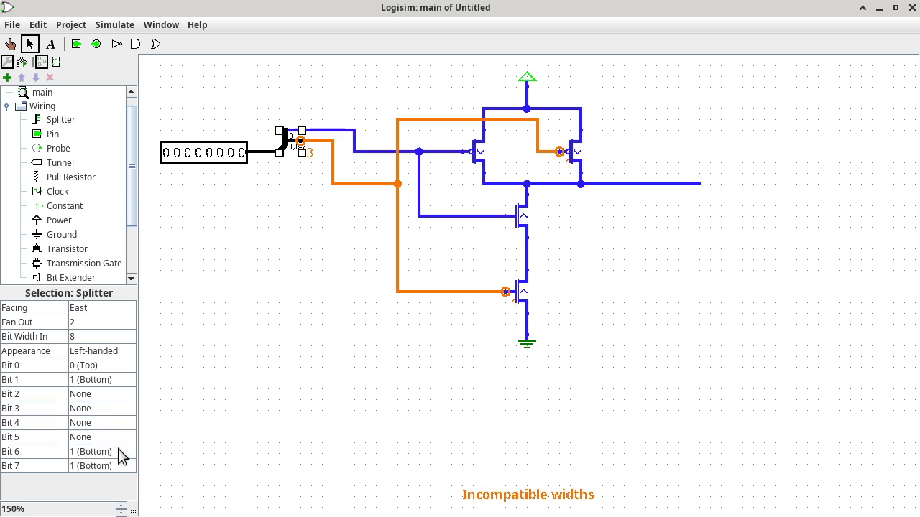
{"action": "left_click", "coordinate": [120, 454]}
{"action": "left_click", "coordinate": [119, 468]}
{"action": "left_click", "coordinate": [118, 467]}
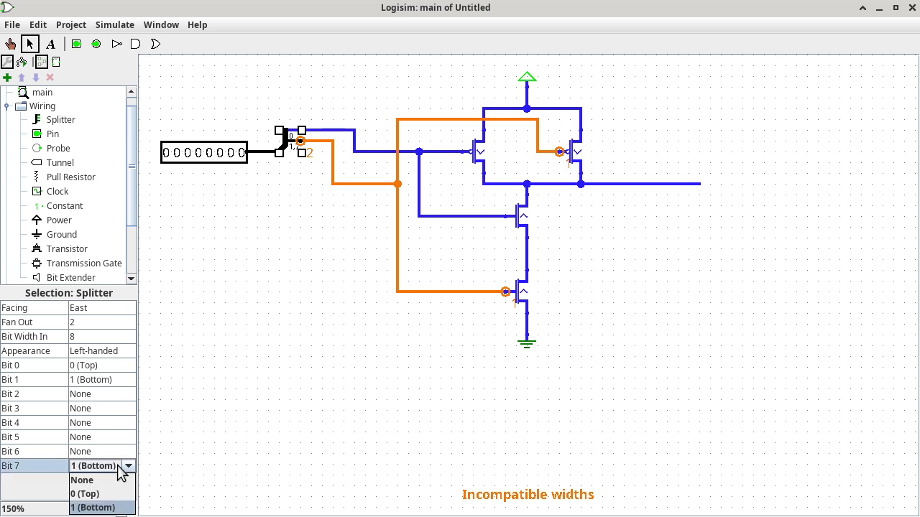
{"action": "left_click", "coordinate": [120, 483]}
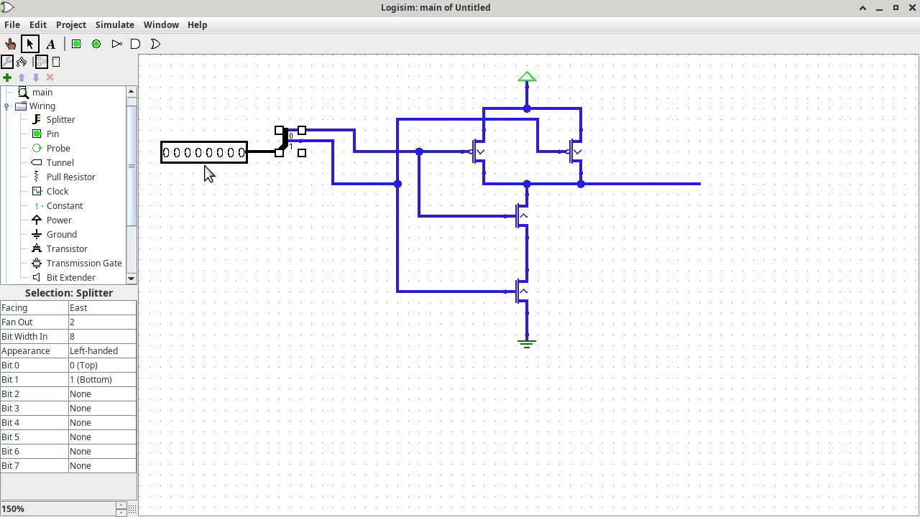
Step: Place an output pin just beyond the end of the circuit's output wire and set its data bits to 8
{"action": "left_click", "coordinate": [96, 44]}
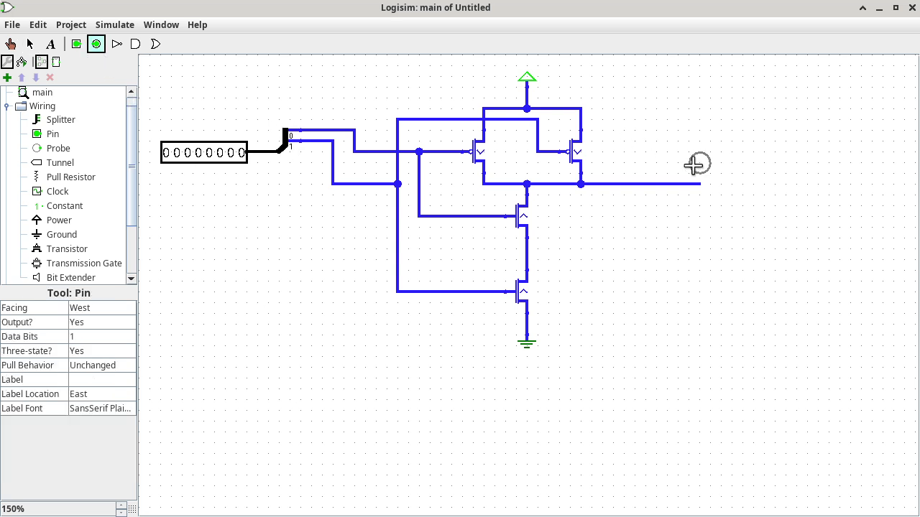
{"action": "left_click", "coordinate": [719, 183]}
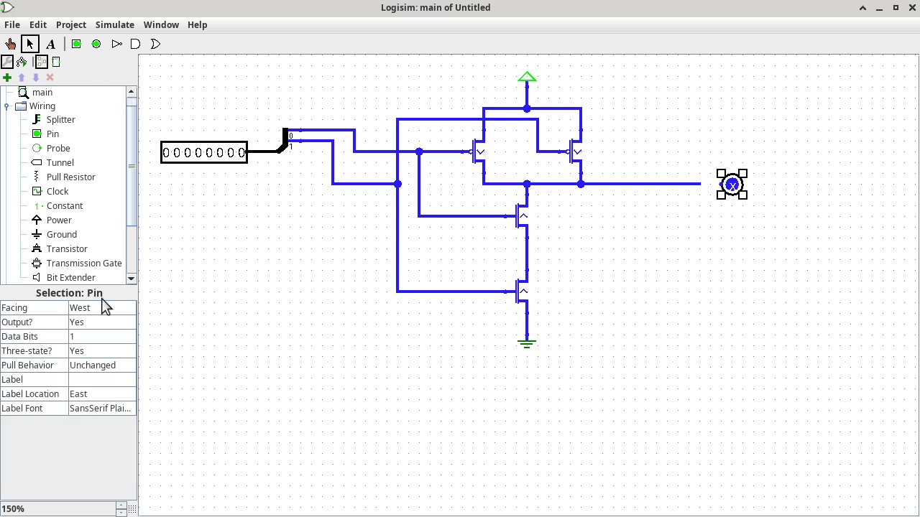
{"action": "left_click", "coordinate": [97, 337]}
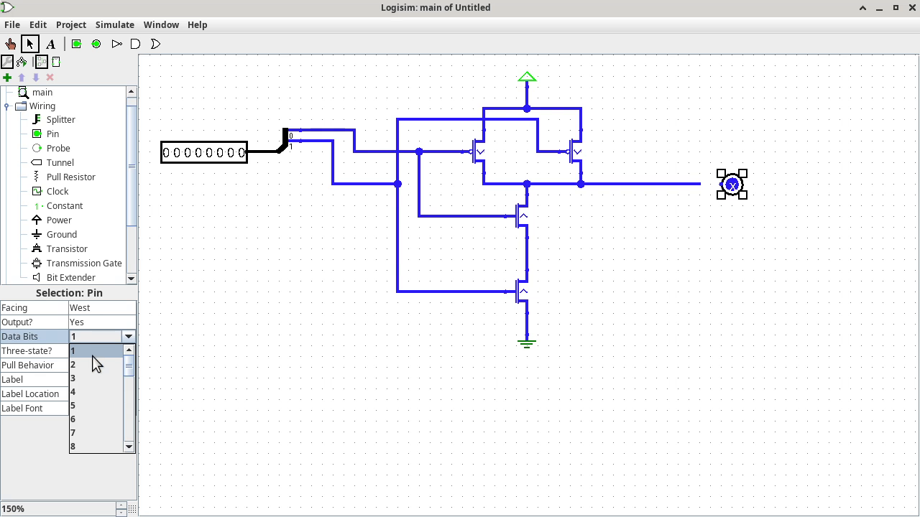
{"action": "left_click", "coordinate": [94, 447]}
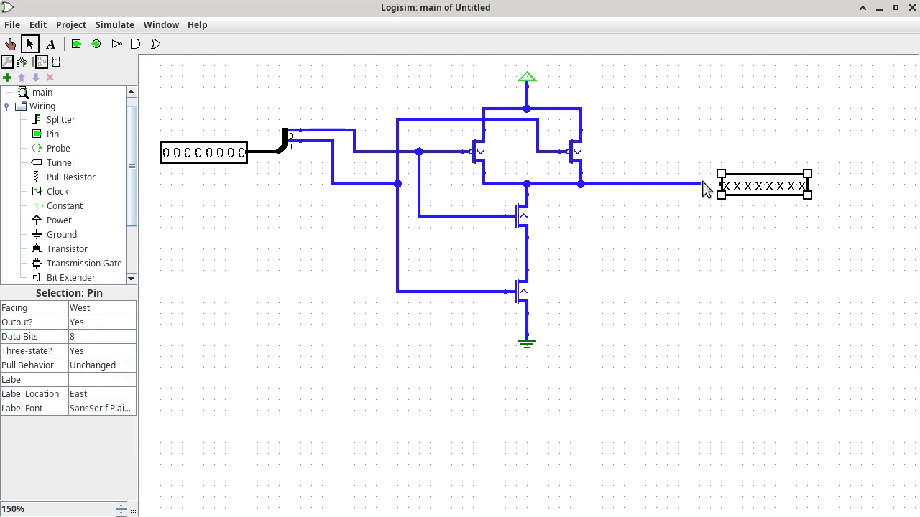
Step: Try to wire the circuit's output directly to the 8-bit output pin
{"action": "left_click_drag", "start_coordinate": [702, 185], "coordinate": [723, 185]}
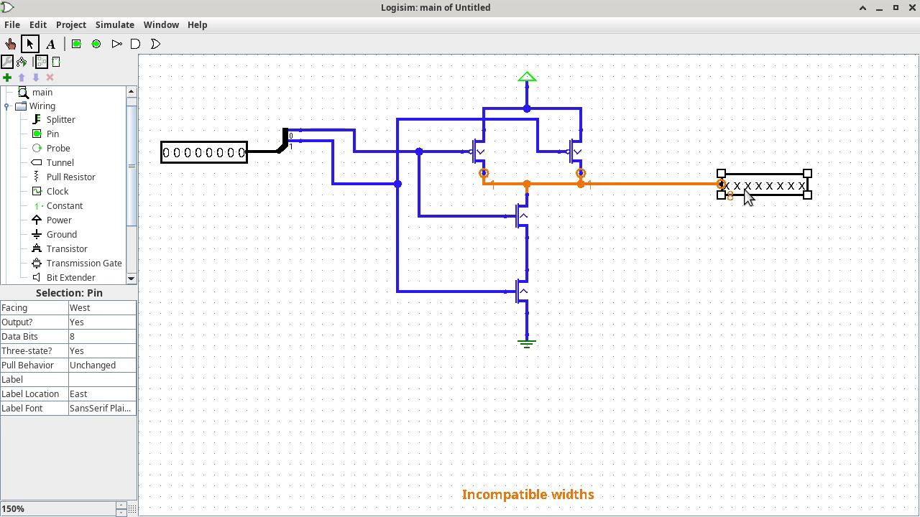
{"action": "left_click", "coordinate": [678, 184]}
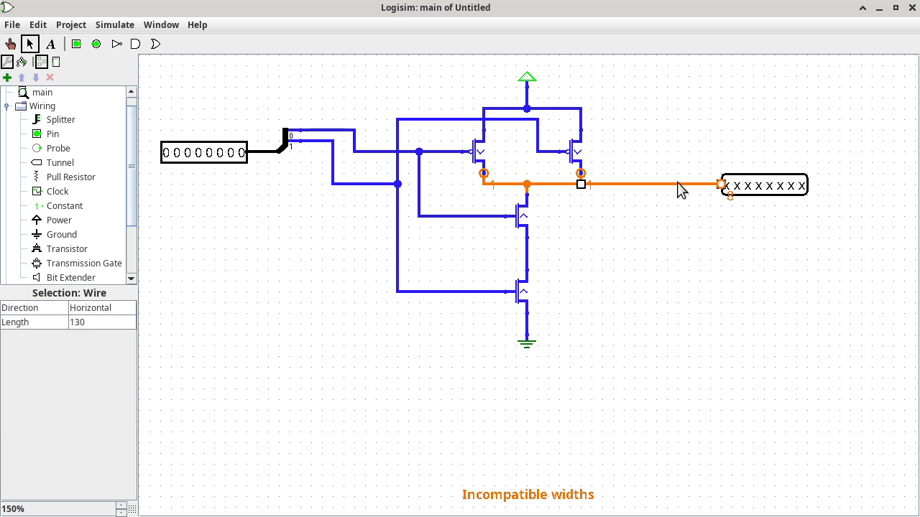
{"action": "key", "text": "ctrl+z"}
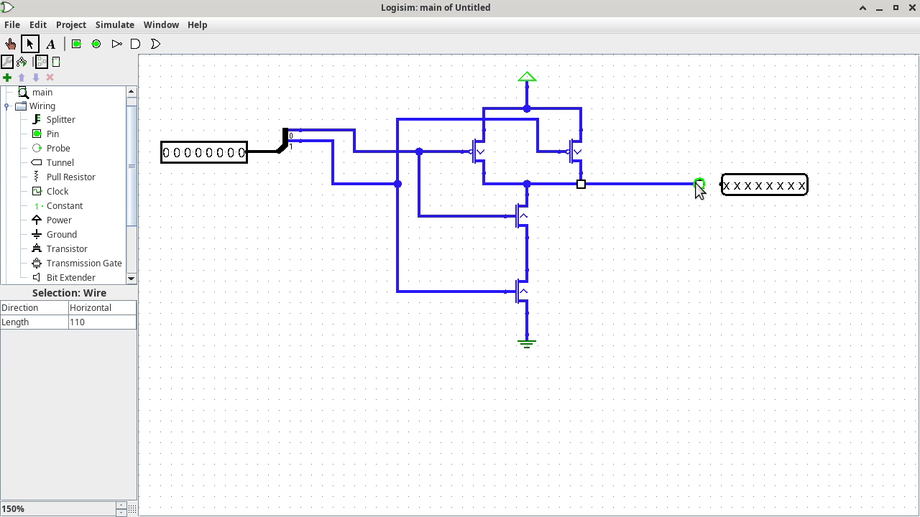
Step: Shorten the circuit's output wire to a length of 50 and place a splitter with bit width in of 8 below the output pin
{"action": "left_click_drag", "start_coordinate": [698, 185], "coordinate": [634, 185]}
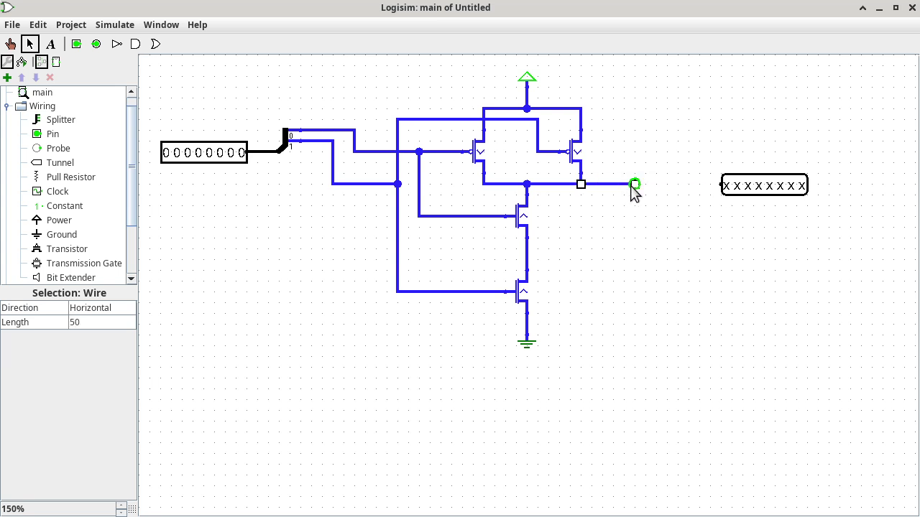
{"action": "left_click", "coordinate": [58, 120]}
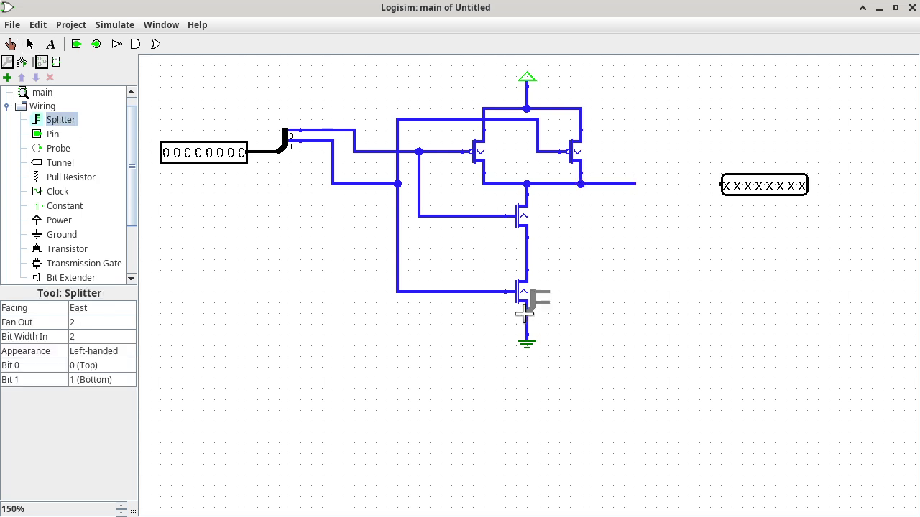
{"action": "left_click", "coordinate": [683, 299]}
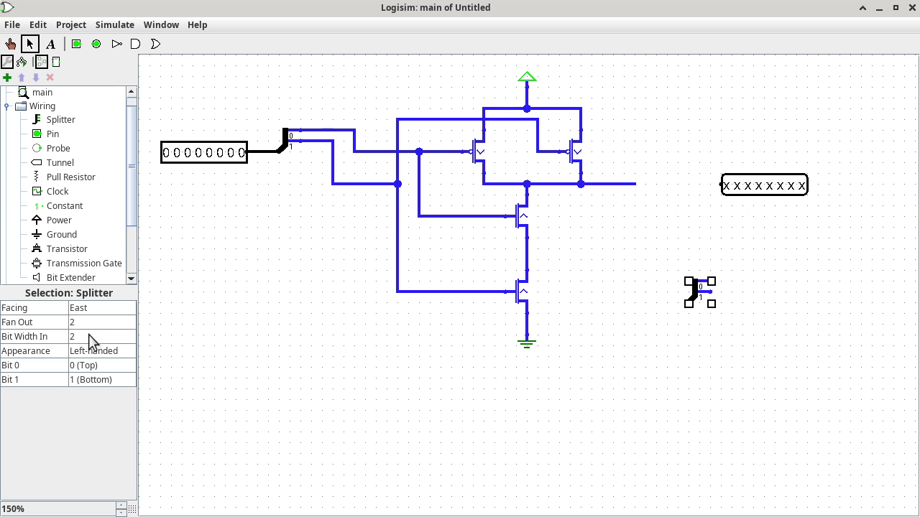
{"action": "left_click", "coordinate": [92, 344]}
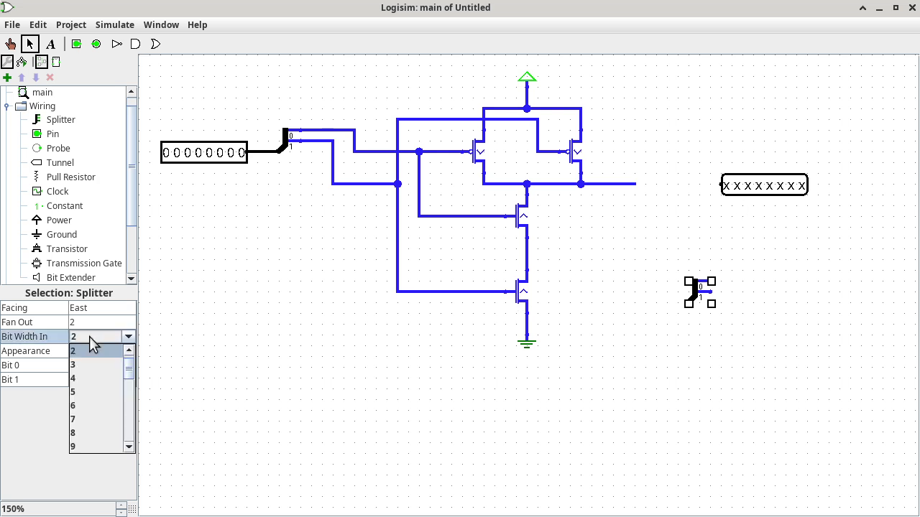
{"action": "left_click", "coordinate": [95, 439]}
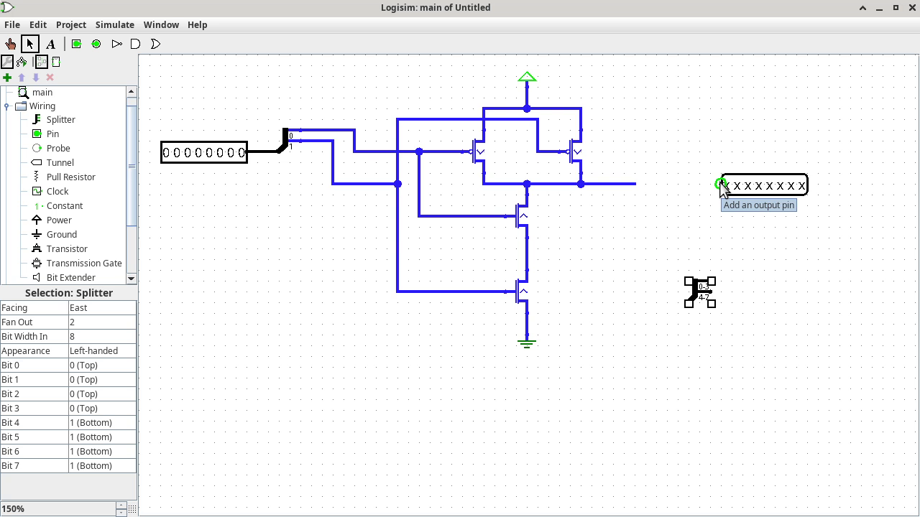
{"action": "left_click", "coordinate": [122, 324]}
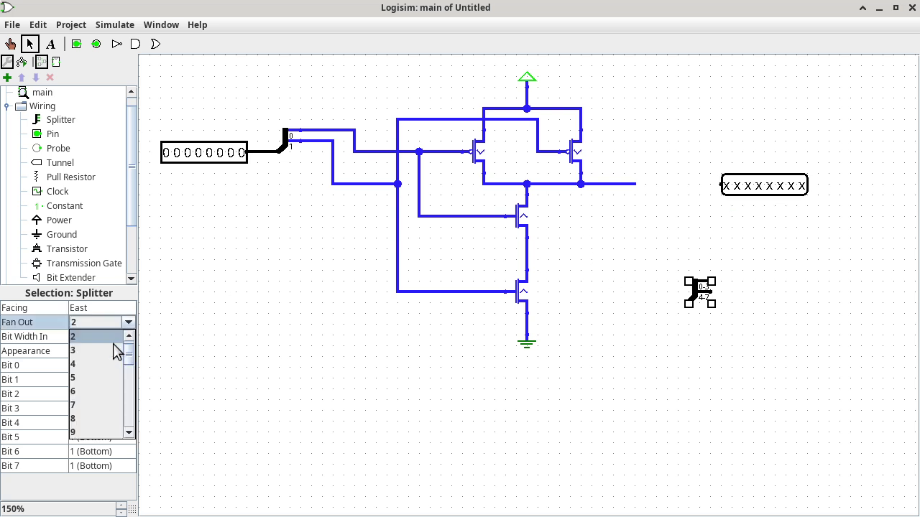
{"action": "left_click", "coordinate": [128, 338]}
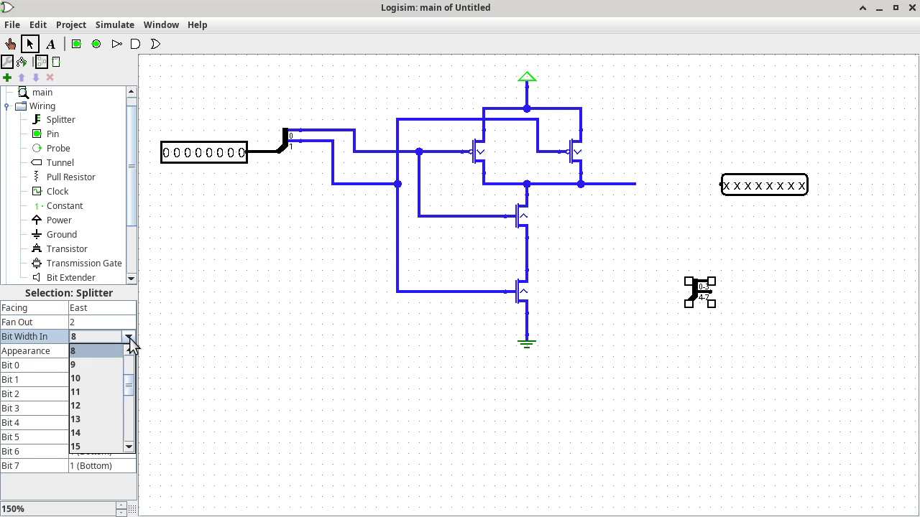
{"action": "left_click", "coordinate": [130, 340]}
{"action": "left_click", "coordinate": [129, 340]}
{"action": "left_click", "coordinate": [132, 368]}
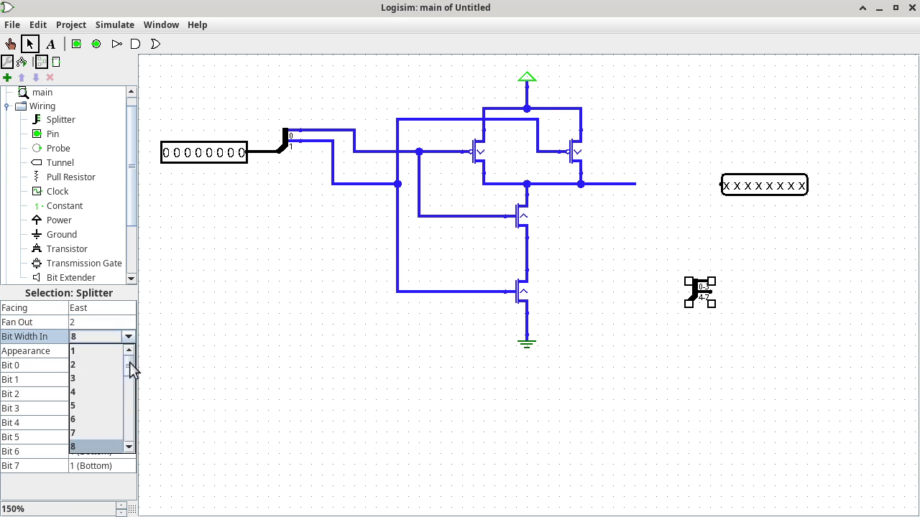
{"action": "left_click", "coordinate": [181, 334]}
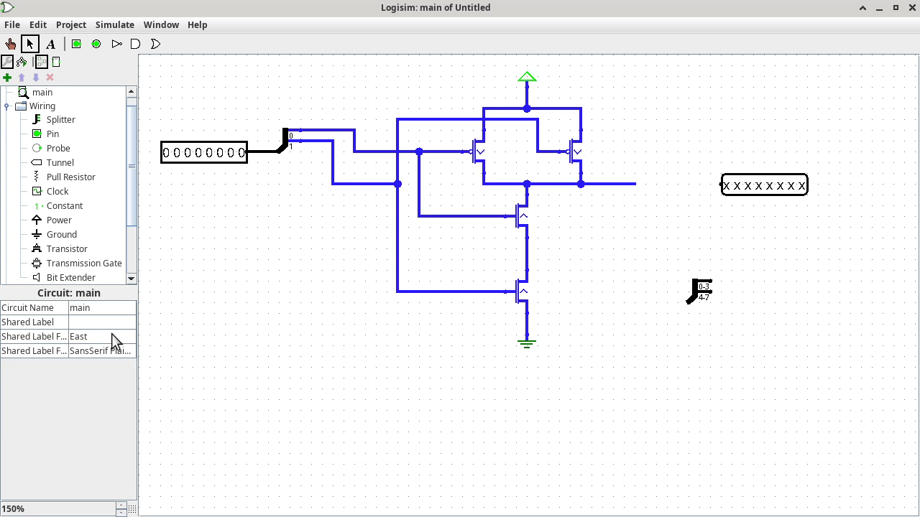
Step: Set the fan out of the splitter below the output pin to 1
{"action": "left_click", "coordinate": [709, 293]}
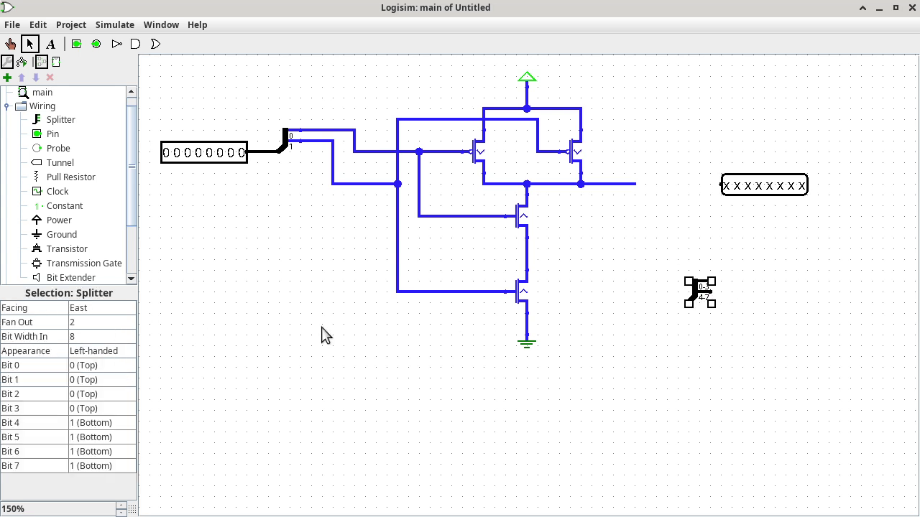
{"action": "left_click", "coordinate": [119, 330]}
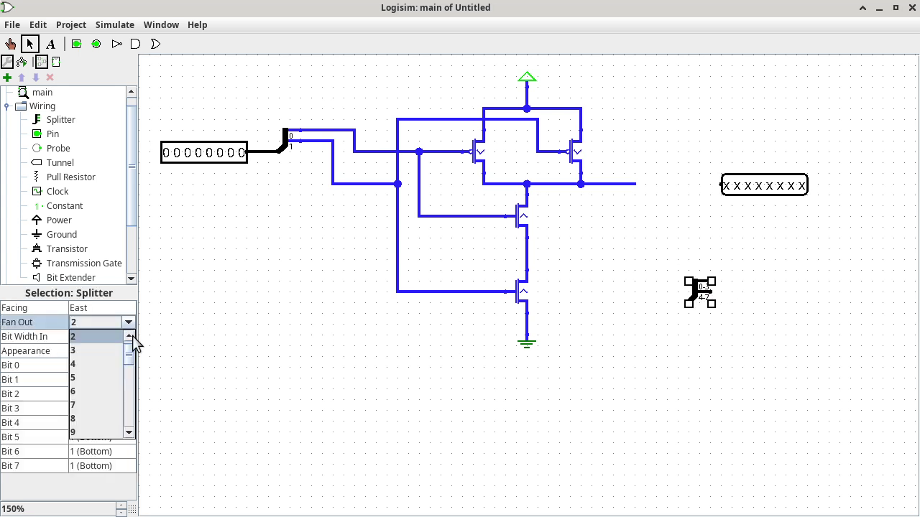
{"action": "left_click", "coordinate": [106, 345]}
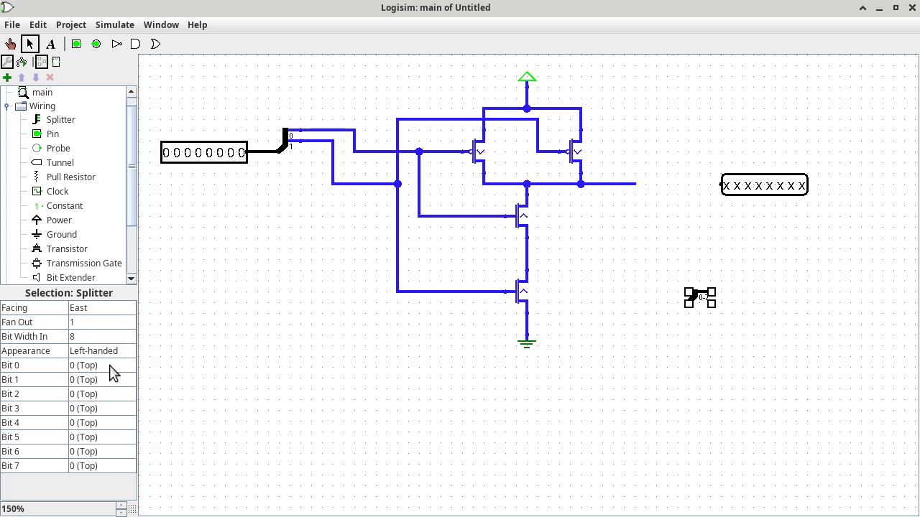
Step: Set Bit 1 through Bit 7 of the splitter below the output pin to None, keeping only Bit 0 on its single output
{"action": "left_click", "coordinate": [92, 379]}
{"action": "left_click", "coordinate": [97, 394]}
{"action": "left_click", "coordinate": [96, 397]}
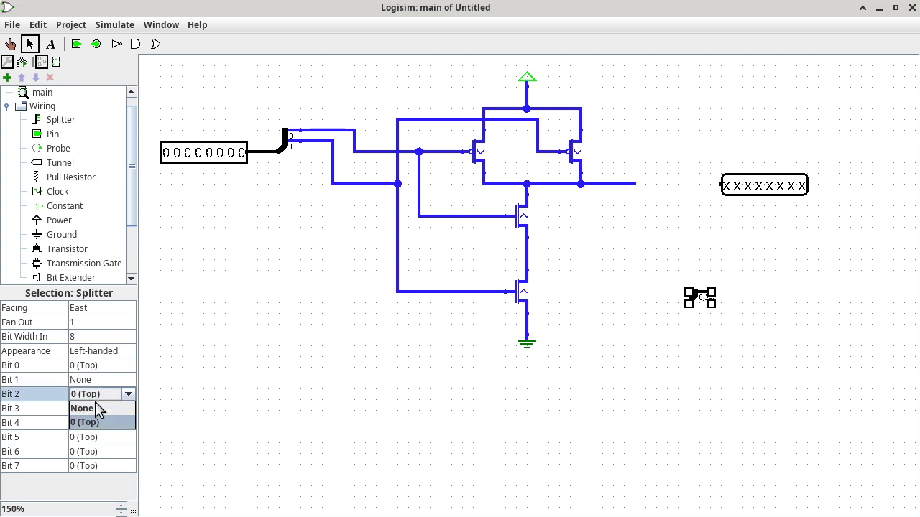
{"action": "left_click", "coordinate": [97, 409]}
{"action": "left_click", "coordinate": [97, 410]}
{"action": "left_click", "coordinate": [97, 424]}
{"action": "left_click", "coordinate": [96, 423]}
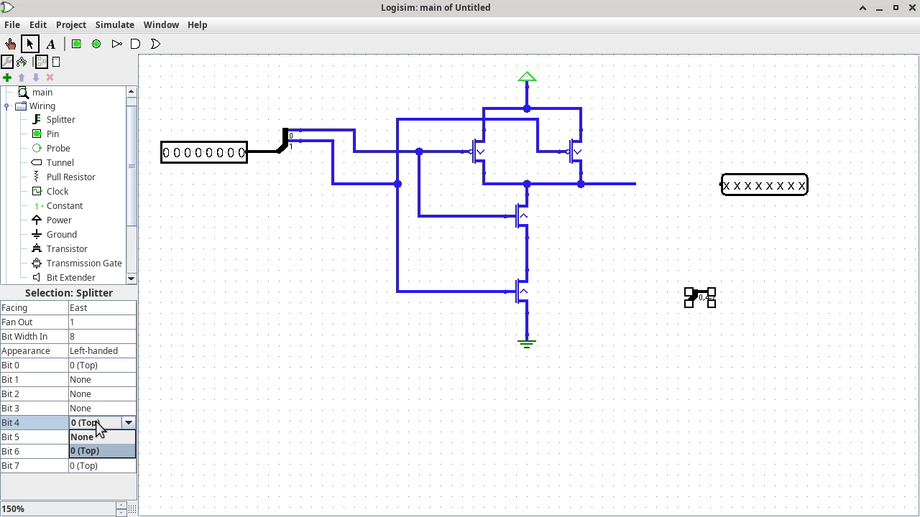
{"action": "left_click", "coordinate": [96, 438]}
{"action": "left_click", "coordinate": [96, 437]}
{"action": "left_click", "coordinate": [97, 450]}
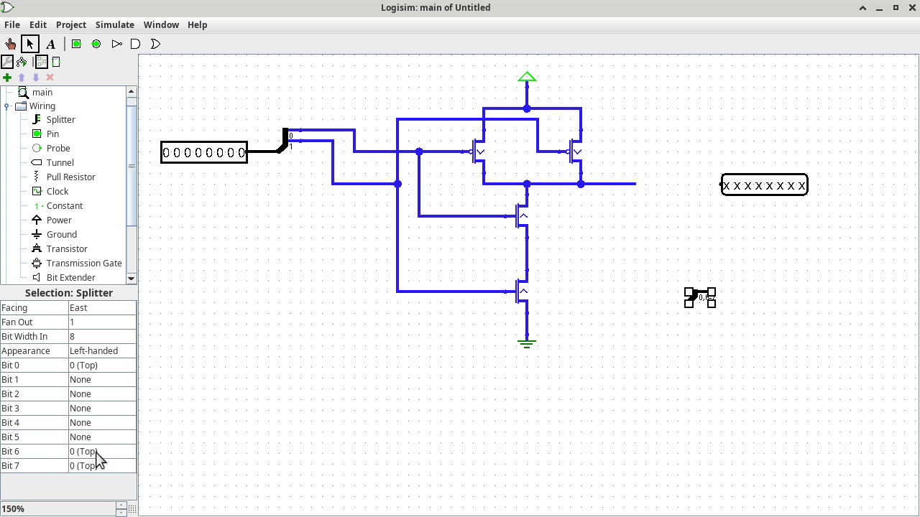
{"action": "left_click", "coordinate": [96, 452]}
{"action": "left_click", "coordinate": [103, 467]}
{"action": "left_click", "coordinate": [101, 467]}
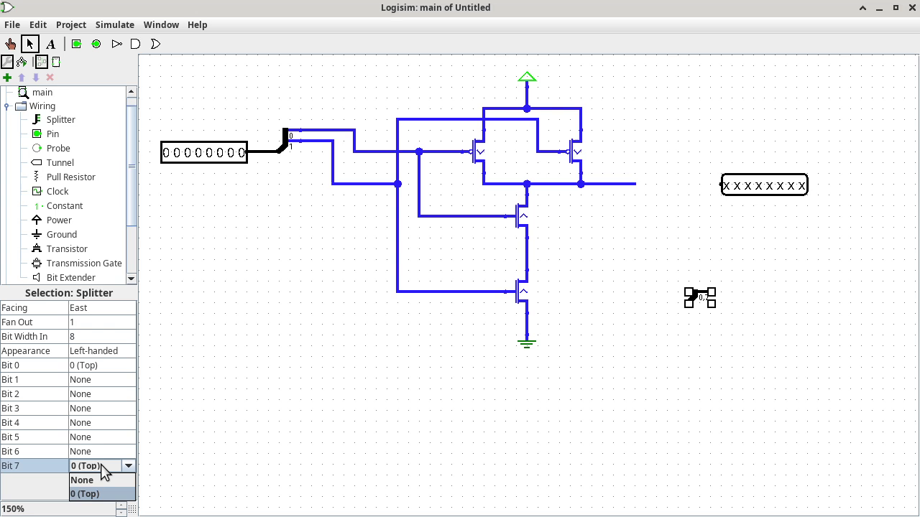
{"action": "left_click", "coordinate": [102, 480]}
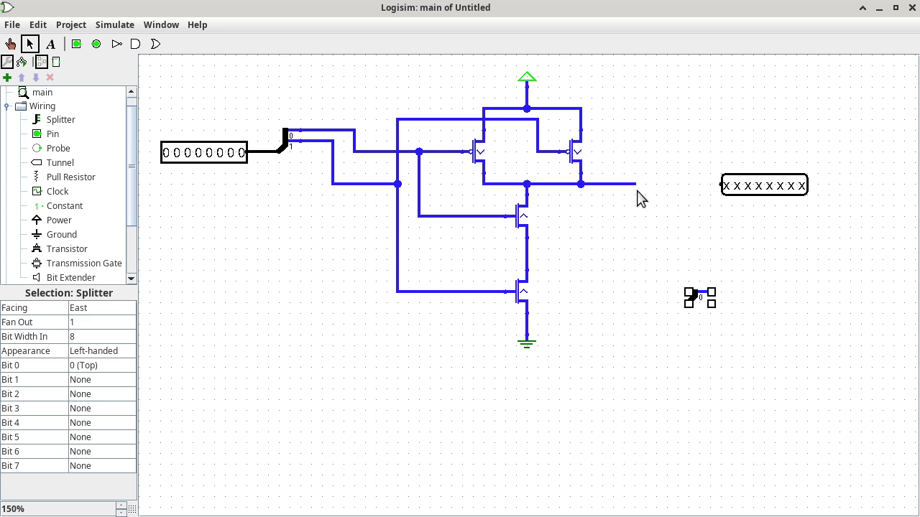
Step: Wire the circuit's output through the single-bit side of the splitter to the 8-bit output pin and enable the simulation
{"action": "mouse_move", "coordinate": [635, 184]}
{"action": "left_mouse_down"}
{"action": "mouse_move", "coordinate": [679, 192]}
{"action": "mouse_move", "coordinate": [690, 259]}
{"action": "mouse_move", "coordinate": [726, 257]}
{"action": "mouse_move", "coordinate": [721, 248]}
{"action": "left_mouse_up"}
{"action": "mouse_move", "coordinate": [721, 248]}
{"action": "left_mouse_down"}
{"action": "mouse_move", "coordinate": [715, 294]}
{"action": "mouse_move", "coordinate": [674, 312]}
{"action": "mouse_move", "coordinate": [679, 342]}
{"action": "mouse_move", "coordinate": [734, 334]}
{"action": "mouse_move", "coordinate": [740, 324]}
{"action": "mouse_move", "coordinate": [737, 240]}
{"action": "mouse_move", "coordinate": [712, 248]}
{"action": "mouse_move", "coordinate": [699, 222]}
{"action": "mouse_move", "coordinate": [702, 191]}
{"action": "mouse_move", "coordinate": [721, 185]}
{"action": "left_mouse_up"}
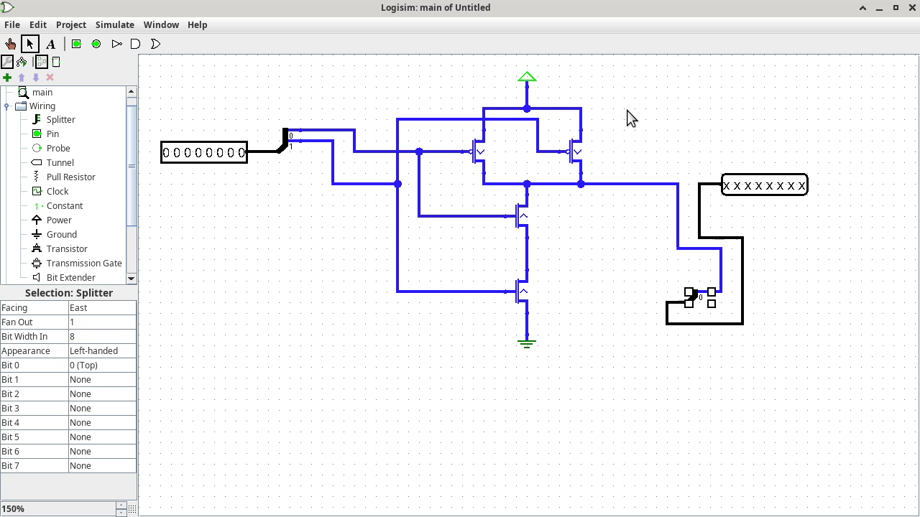
{"action": "left_click", "coordinate": [116, 26]}
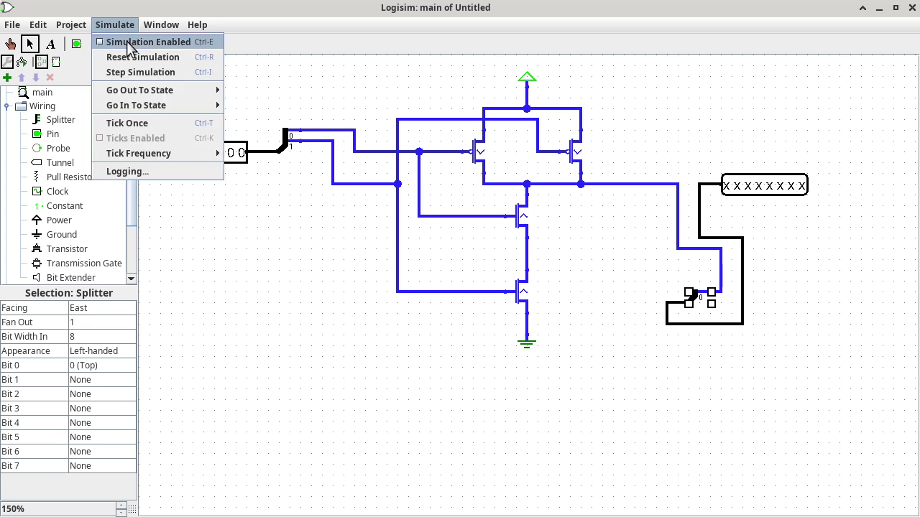
{"action": "left_click", "coordinate": [128, 41]}
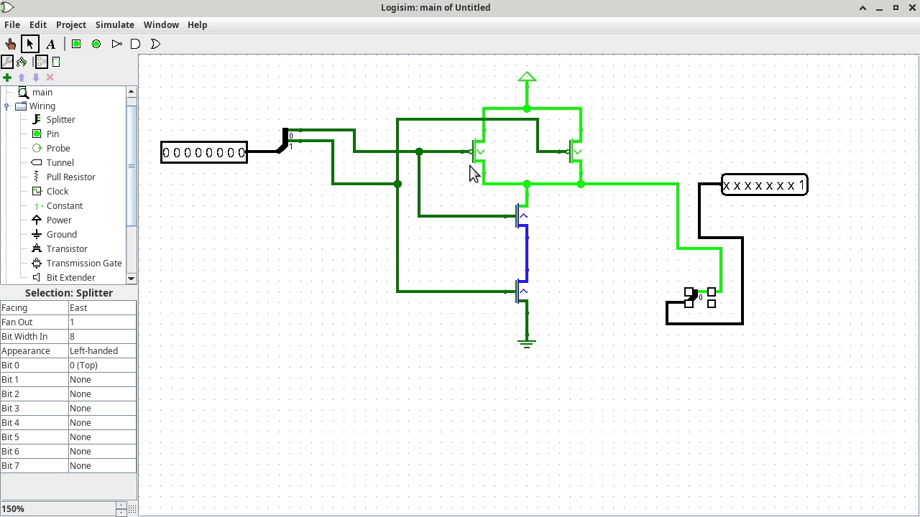
Step: Poke the two lowest bits of the 8-bit input pin so that it reads 00000011
{"action": "left_click", "coordinate": [235, 159]}
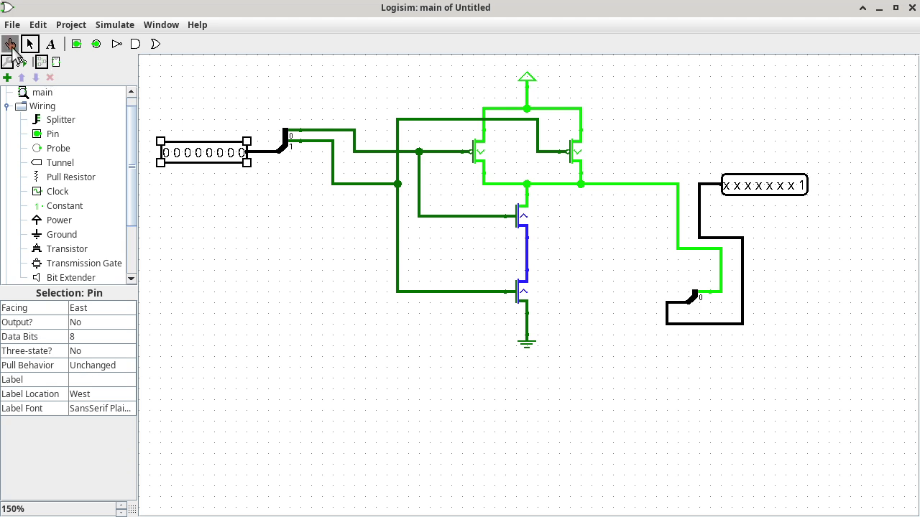
{"action": "left_click", "coordinate": [10, 44]}
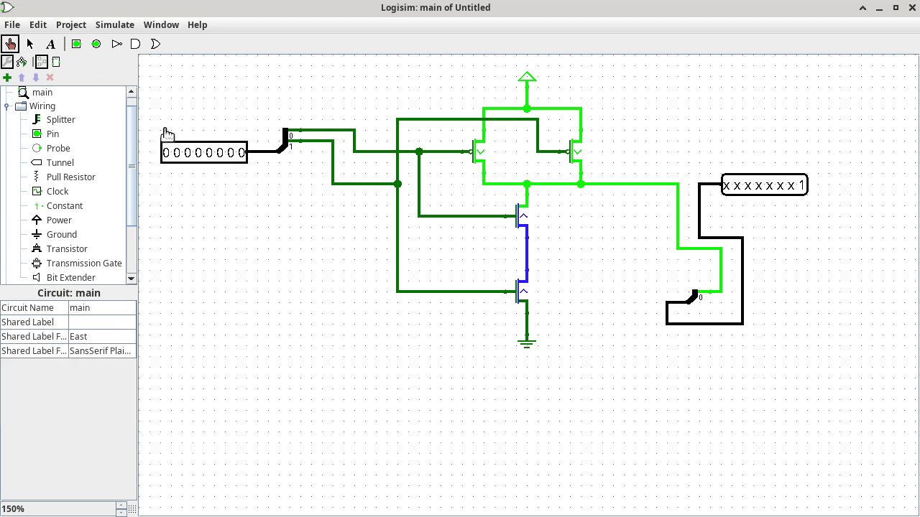
{"action": "left_click", "coordinate": [232, 154]}
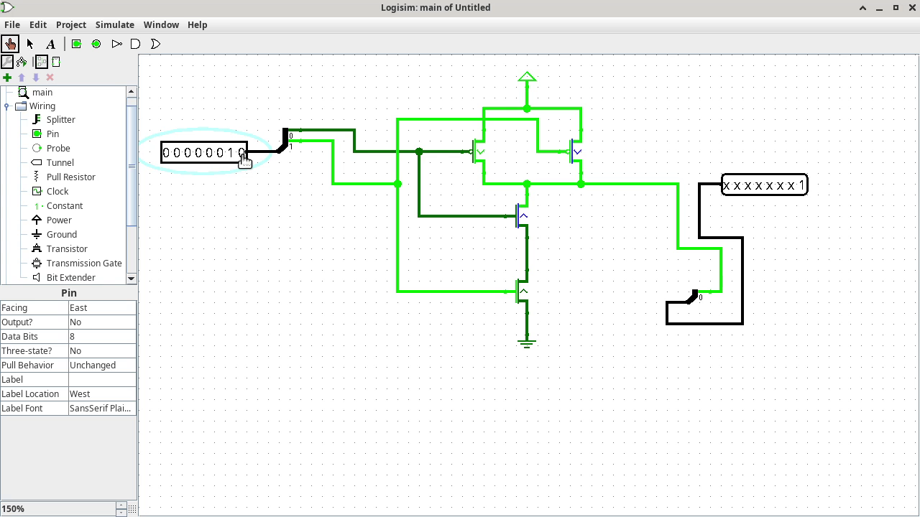
{"action": "left_click", "coordinate": [242, 154]}
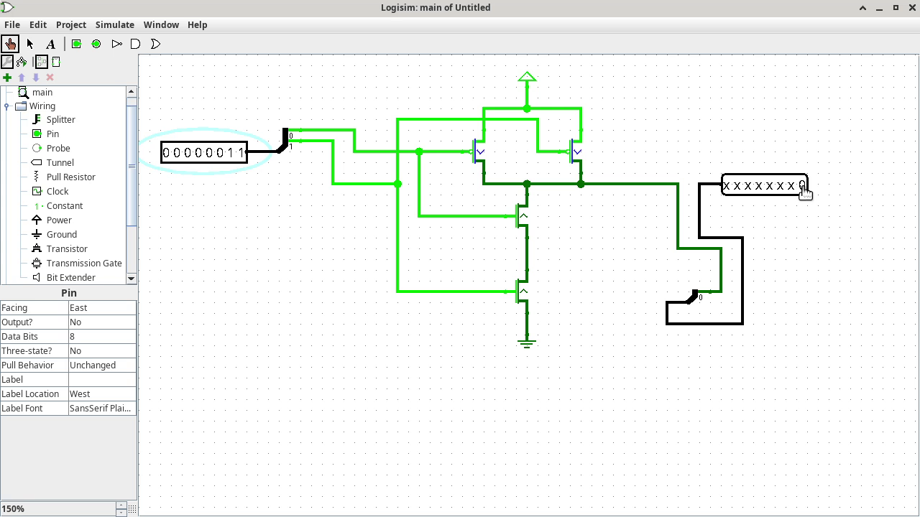
Step: Switch to Firefox and open the Companion to Lab: Logisim Setup assignment from the course home page
{"action": "key", "text": "alt+Tab"}
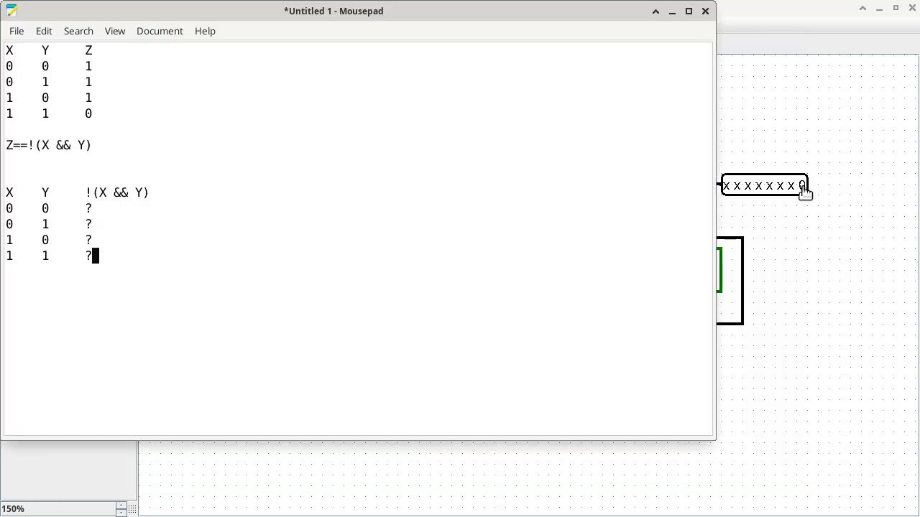
{"action": "key", "text": "alt+Tab"}
{"action": "key", "text": "Tab"}
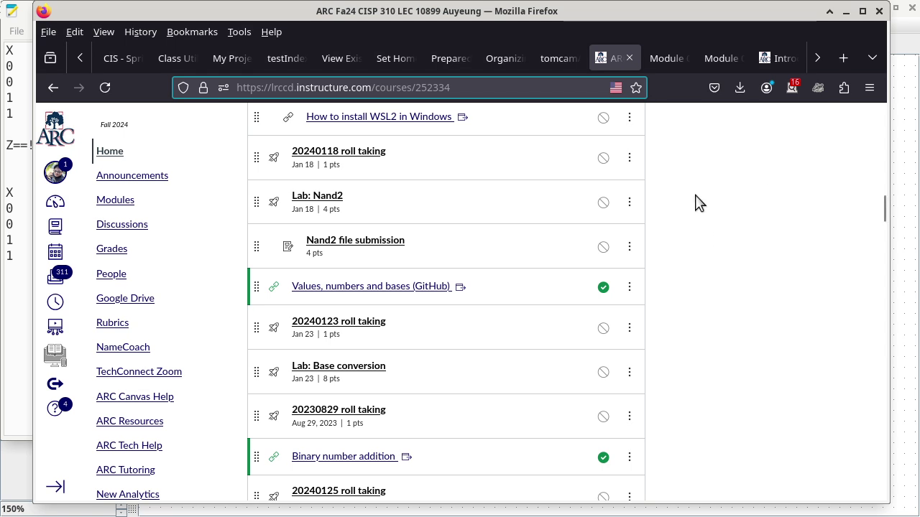
{"action": "scroll", "coordinate": [695, 204], "scroll_direction": "down", "scroll_amount": 3}
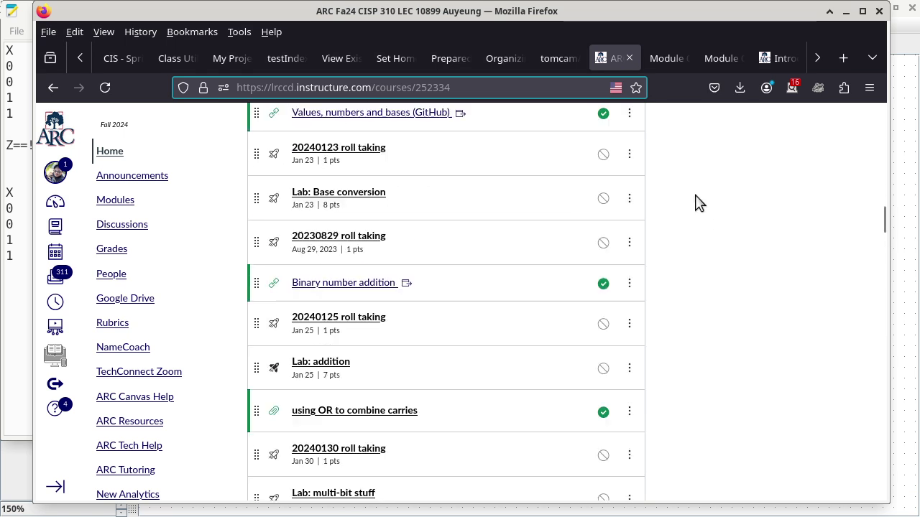
{"action": "scroll", "coordinate": [695, 203], "scroll_direction": "up", "scroll_amount": 5}
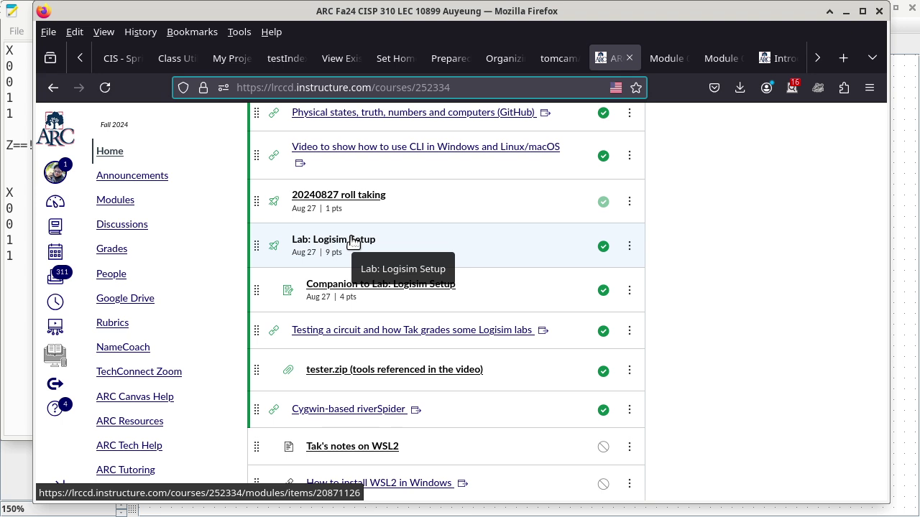
{"action": "left_click", "coordinate": [388, 286]}
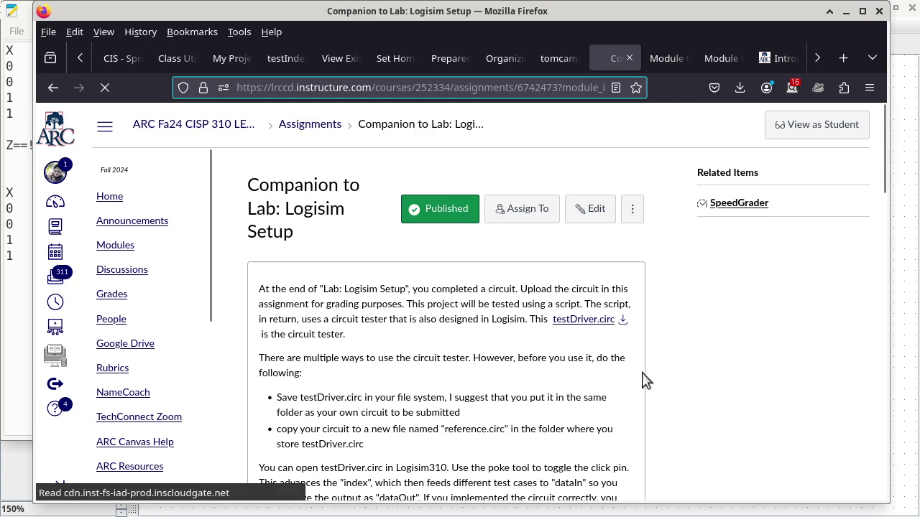
Step: Read through the companion assignment's circuit tester instructions, table of correct outputs and notes on command-line paths
{"action": "scroll", "coordinate": [693, 377], "scroll_direction": "down", "scroll_amount": 3}
{"action": "scroll", "coordinate": [694, 377], "scroll_direction": "up", "scroll_amount": 3}
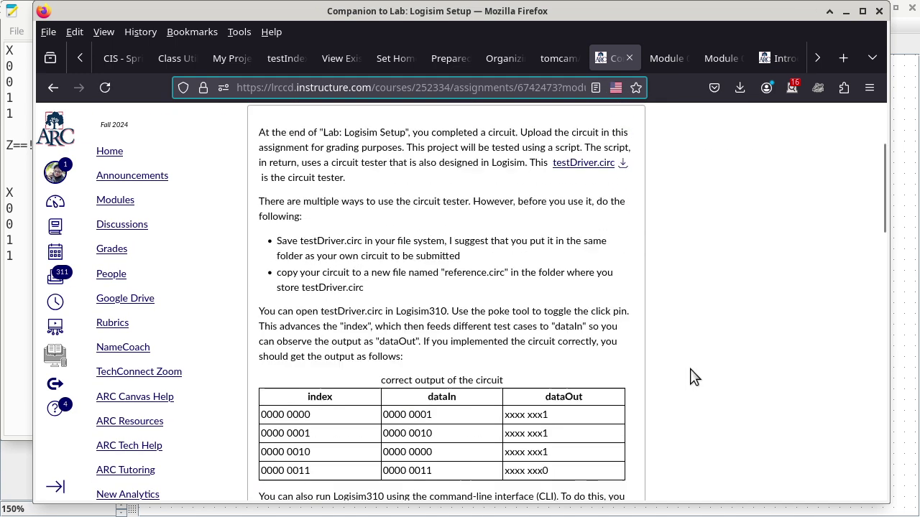
{"action": "scroll", "coordinate": [693, 377], "scroll_direction": "down", "scroll_amount": 1}
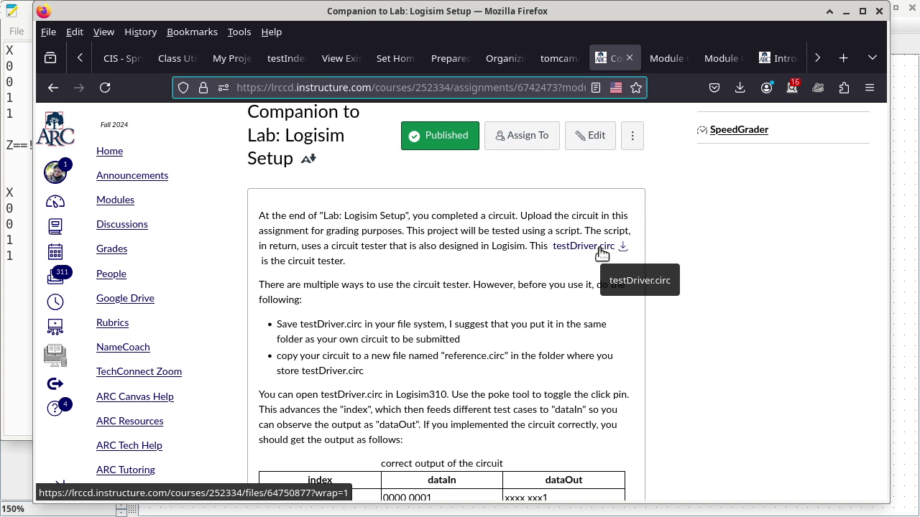
{"action": "scroll", "coordinate": [600, 250], "scroll_direction": "down", "scroll_amount": 1}
{"action": "scroll", "coordinate": [647, 241], "scroll_direction": "down", "scroll_amount": 2}
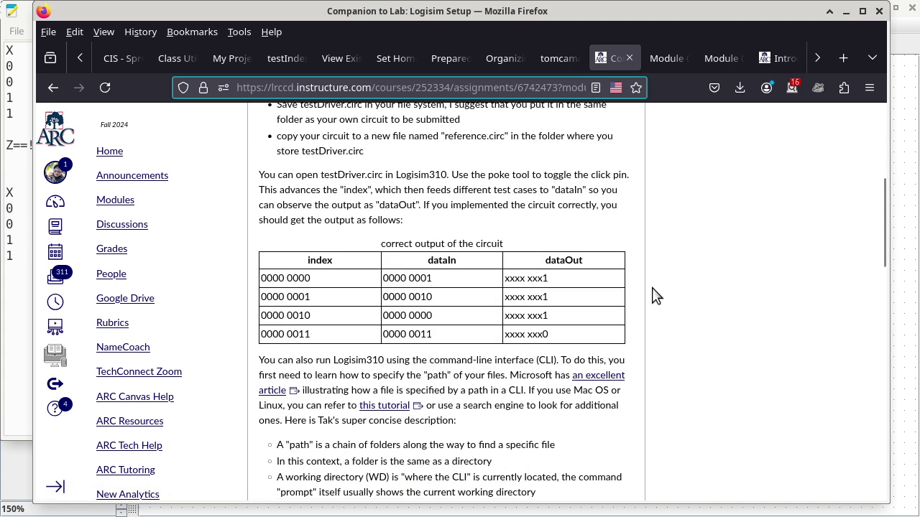
{"action": "scroll", "coordinate": [683, 314], "scroll_direction": "down", "scroll_amount": 2}
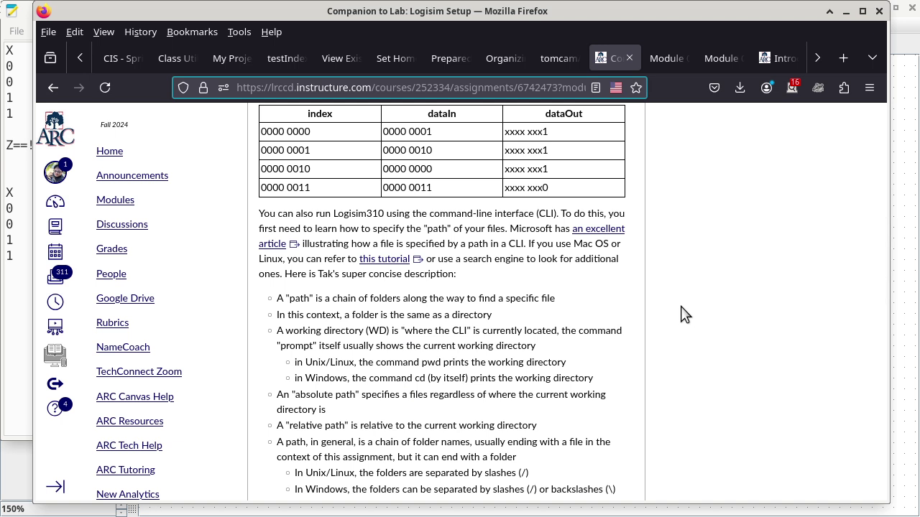
{"action": "scroll", "coordinate": [708, 337], "scroll_direction": "down", "scroll_amount": 2}
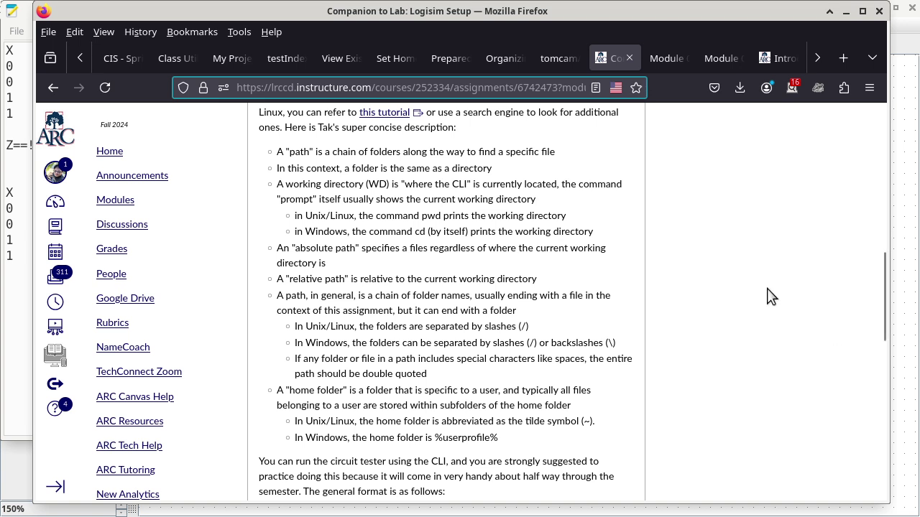
Step: Return to the course modules, open the Lab: Logisim Setup quiz and highlight its access code in the quiz details
{"action": "left_click", "coordinate": [45, 87]}
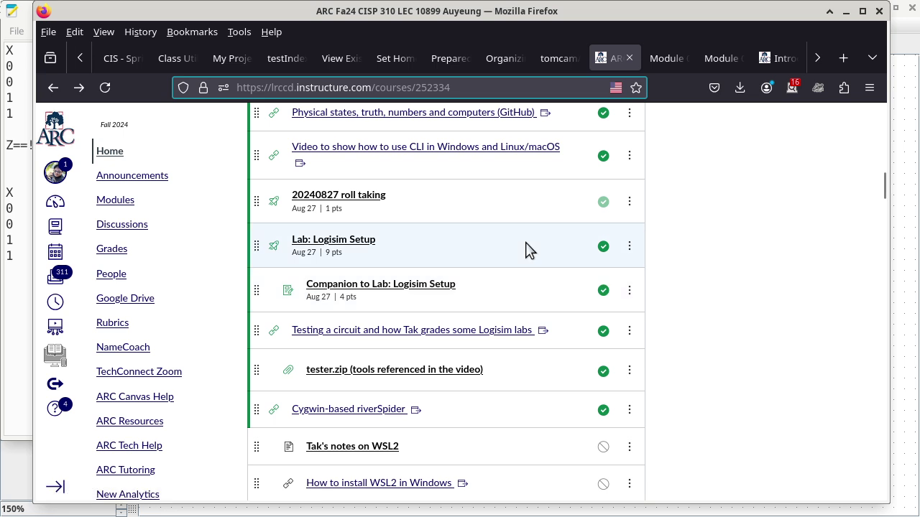
{"action": "left_click", "coordinate": [360, 246]}
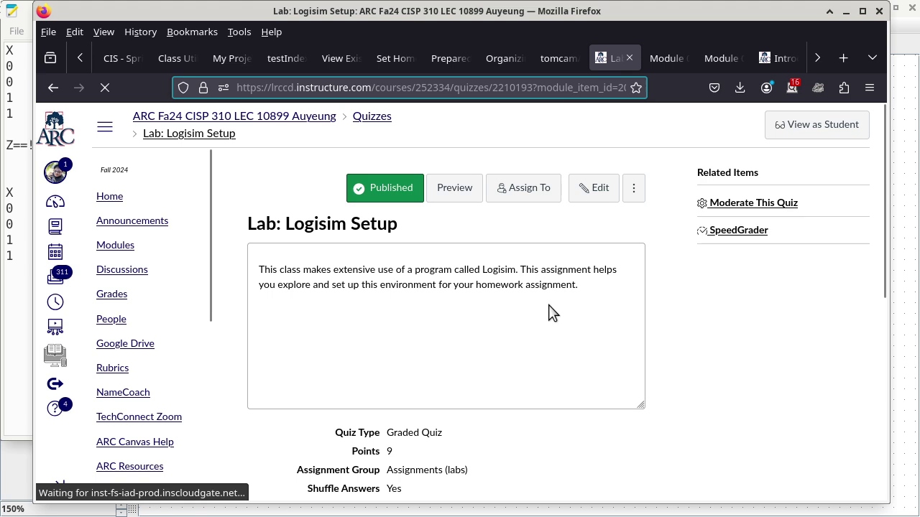
{"action": "scroll", "coordinate": [697, 314], "scroll_direction": "down", "scroll_amount": 5}
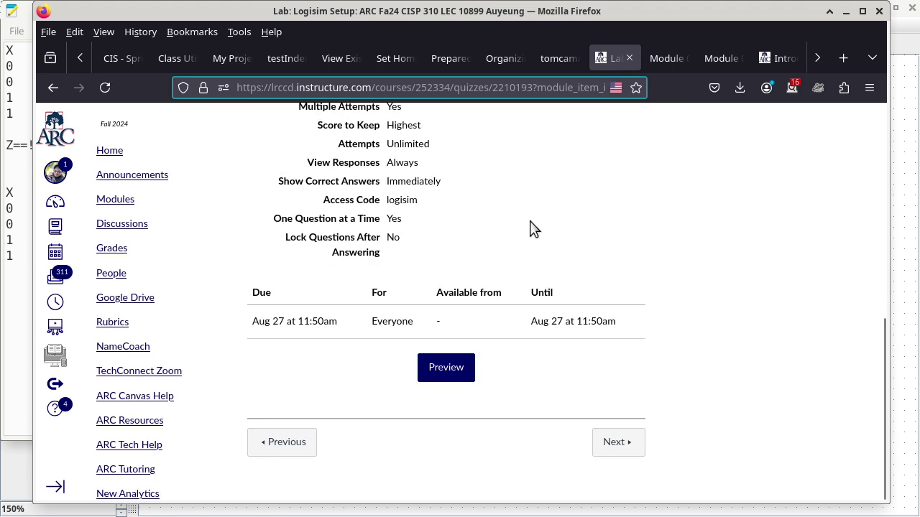
{"action": "double_click", "coordinate": [410, 200]}
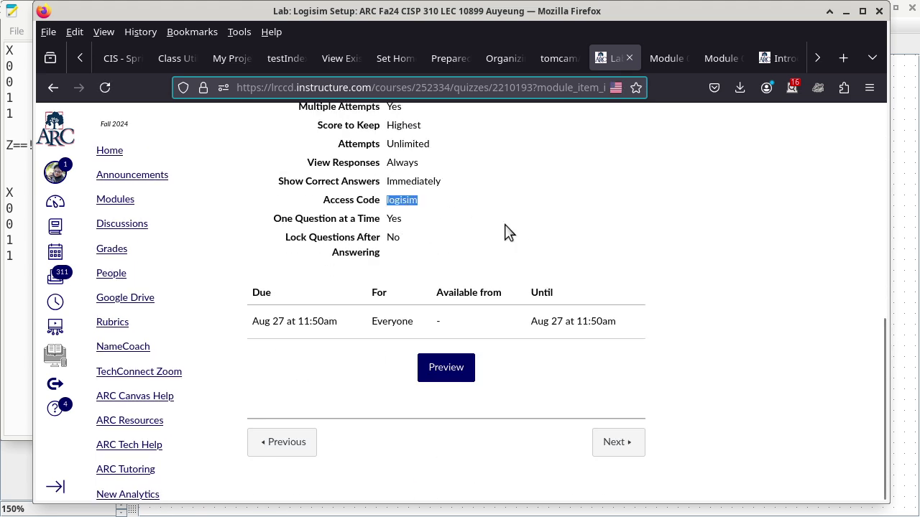